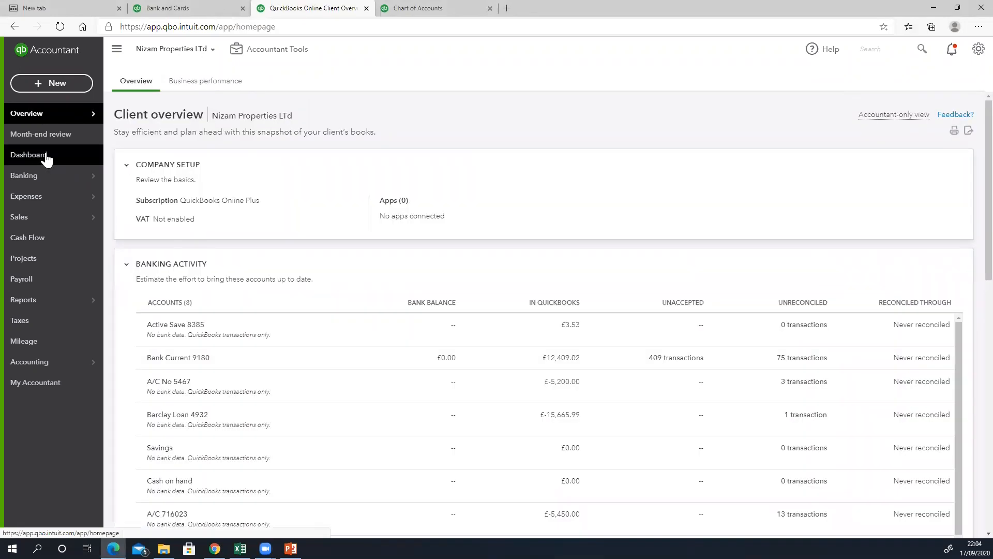
- Open the Nizam Properties Ltd dashboard, then the bank feed for 1021 Bank Current 9180
click(45, 155)
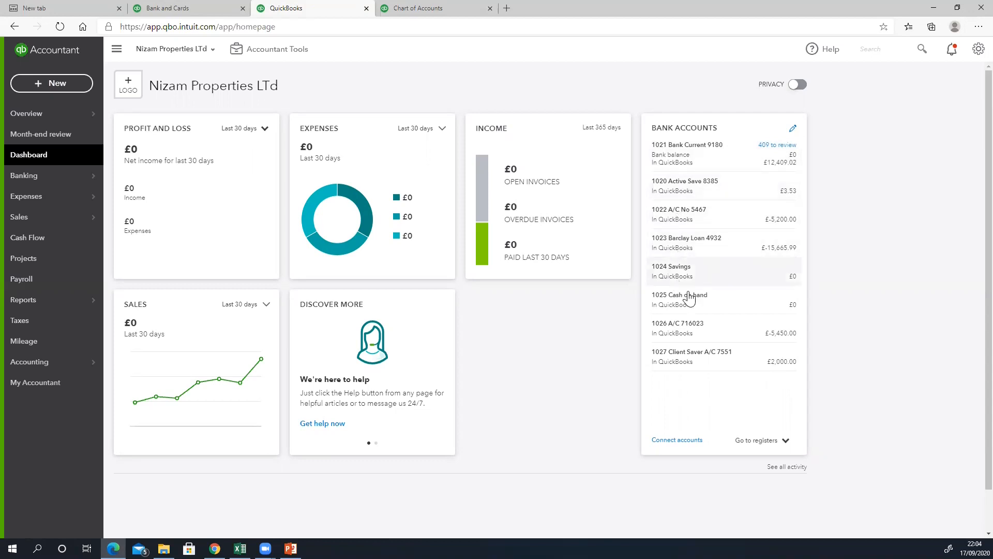
mouse_move(52, 180)
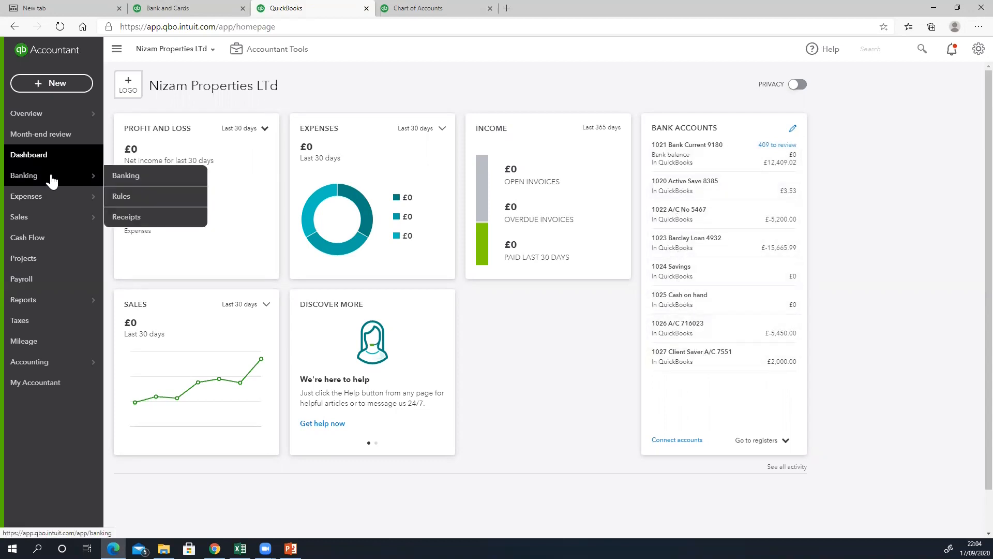
click(52, 179)
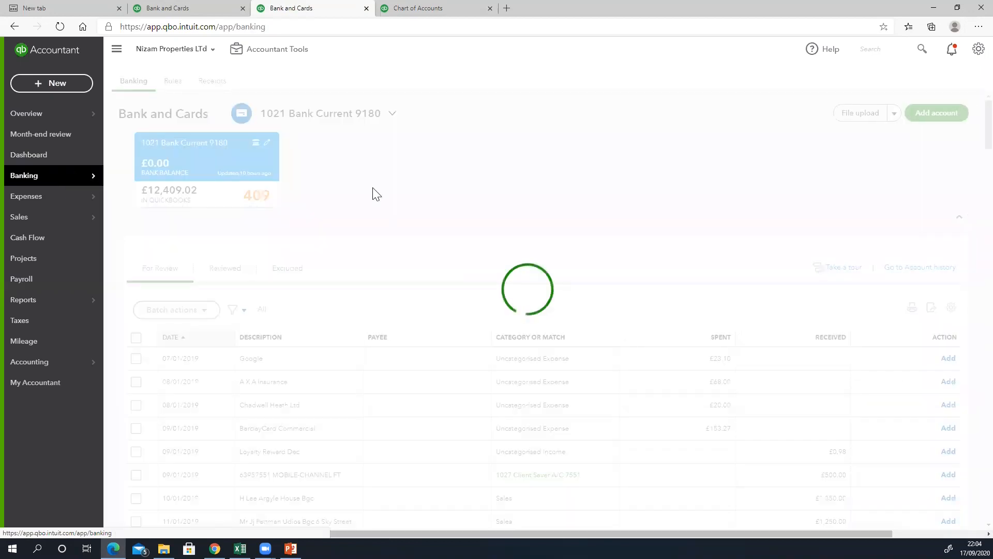
- Scroll through the 409 For Review transactions for 1021 Bank Current 9180, then view Reviewed
scroll(464, 210, down, 4)
scroll(390, 198, up, 3)
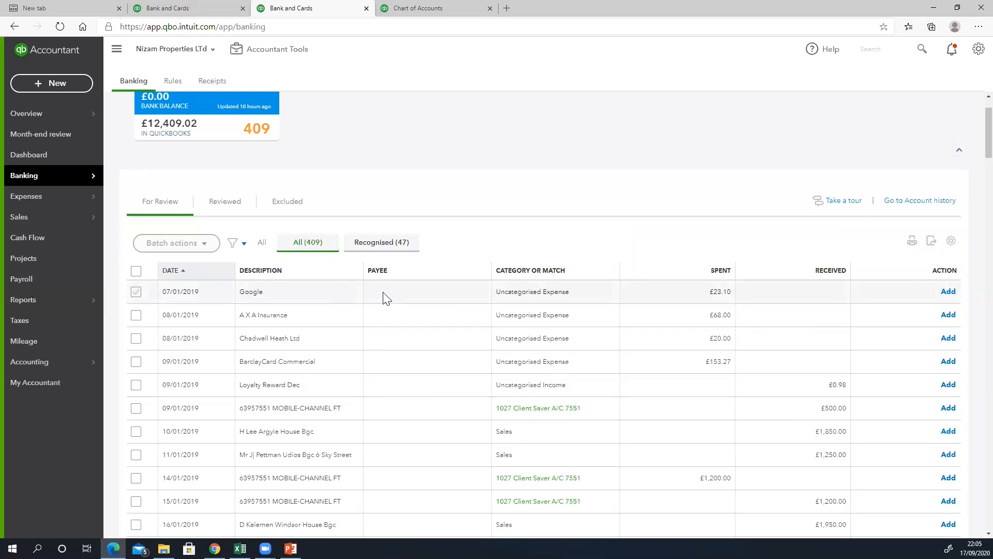
scroll(383, 294, down, 3)
scroll(383, 299, down, 2)
scroll(383, 299, up, 5)
scroll(383, 299, down, 2)
scroll(383, 300, down, 1)
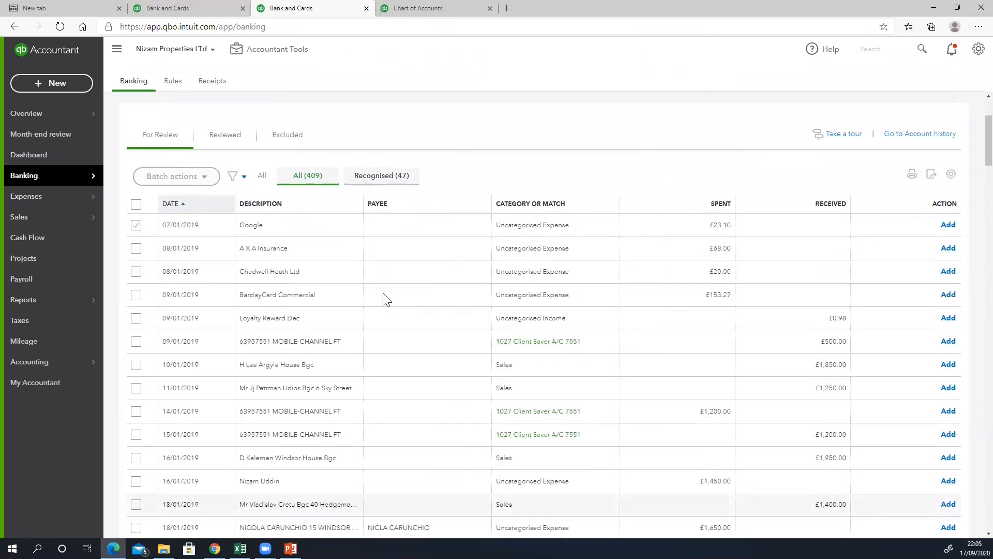
scroll(386, 299, up, 2)
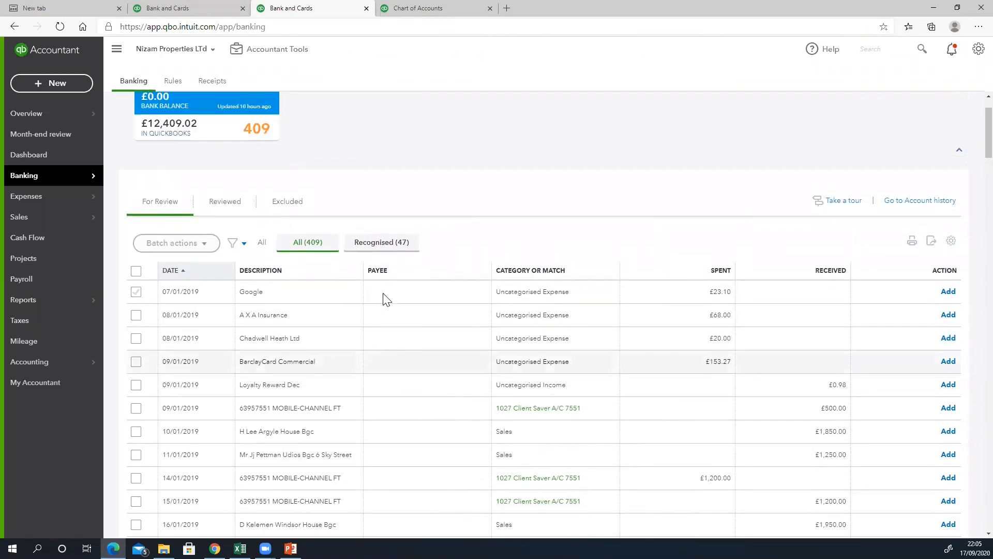
scroll(383, 293, down, 2)
scroll(383, 294, up, 3)
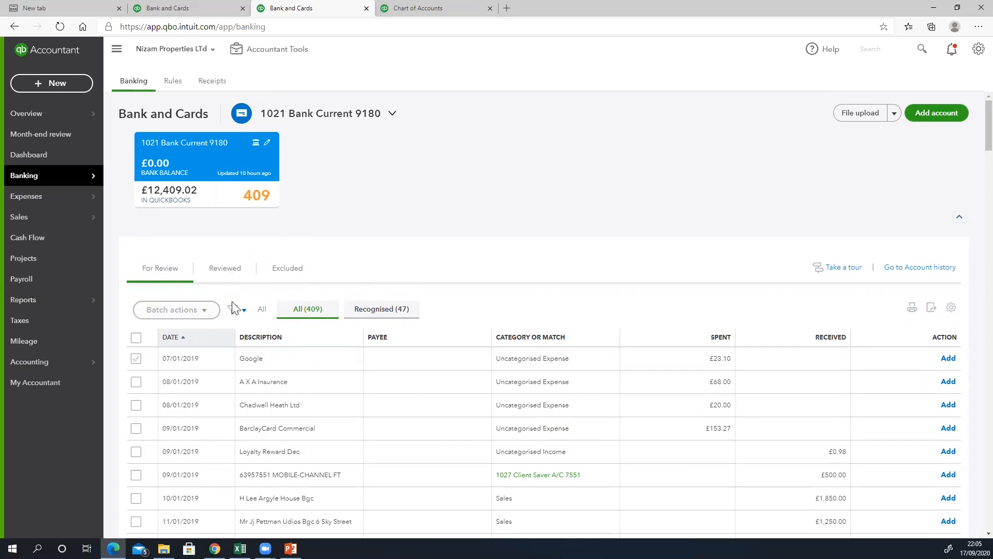
scroll(161, 286, down, 1)
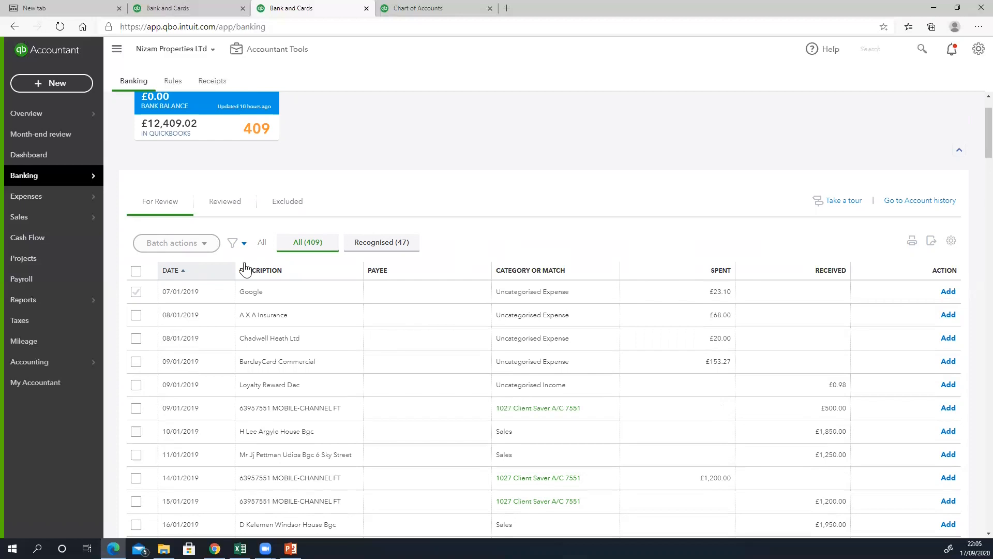
scroll(245, 266, down, 1)
scroll(245, 270, down, 1)
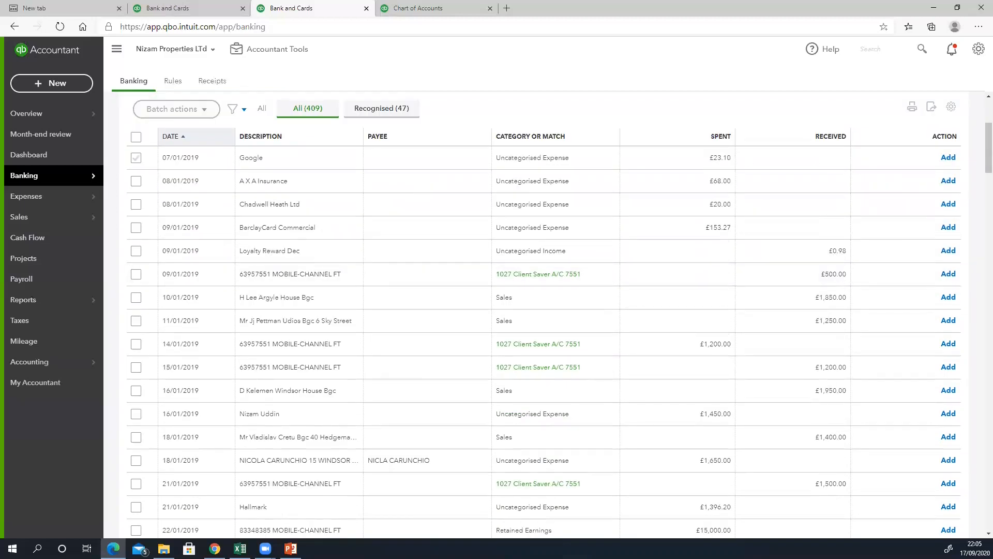
scroll(290, 420, up, 3)
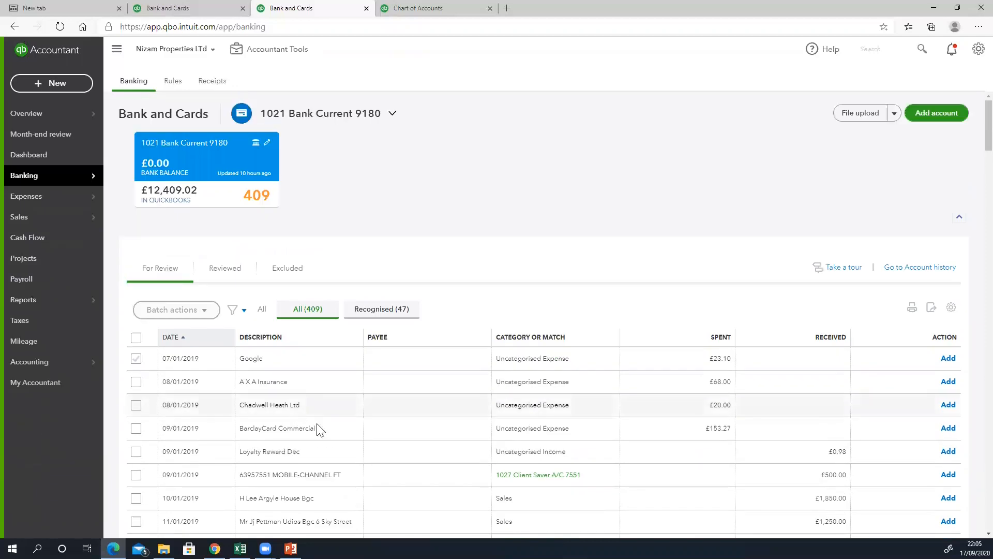
scroll(384, 428, down, 1)
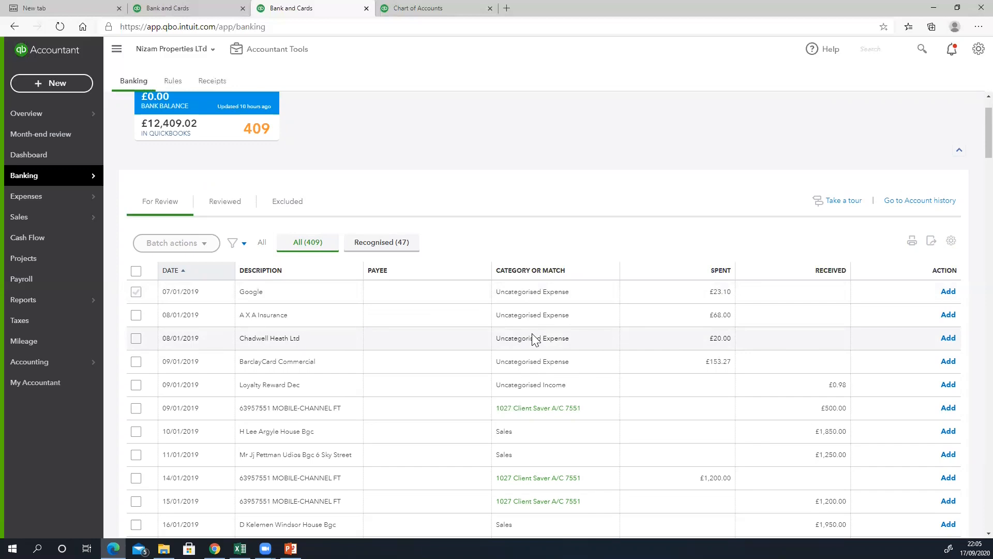
scroll(309, 246, down, 1)
scroll(309, 246, up, 2)
scroll(255, 237, down, 1)
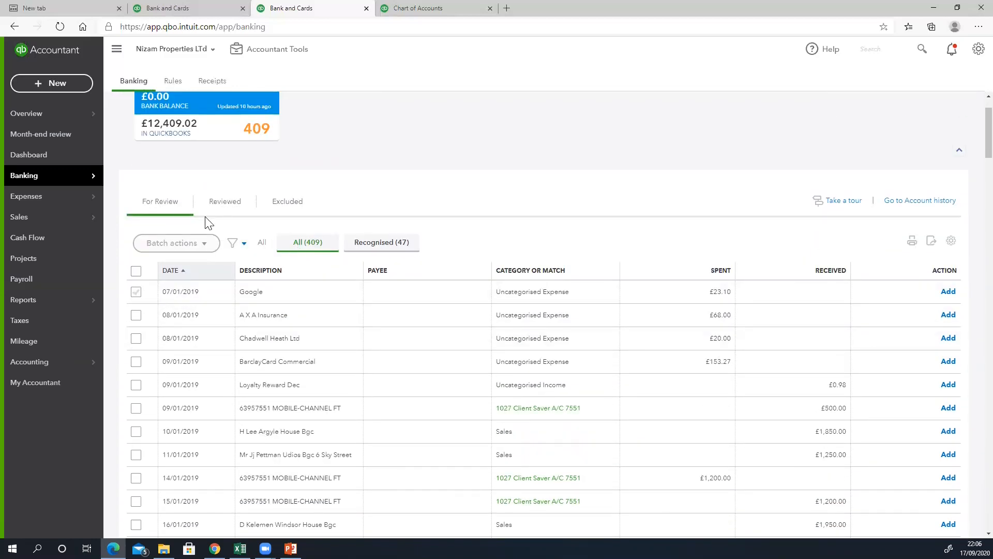
scroll(222, 252, down, 1)
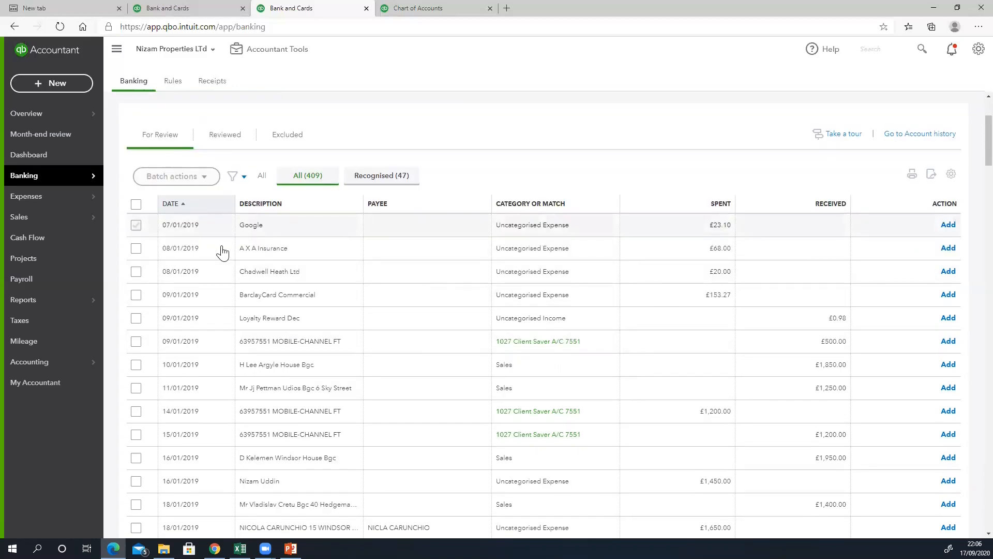
scroll(223, 254, up, 1)
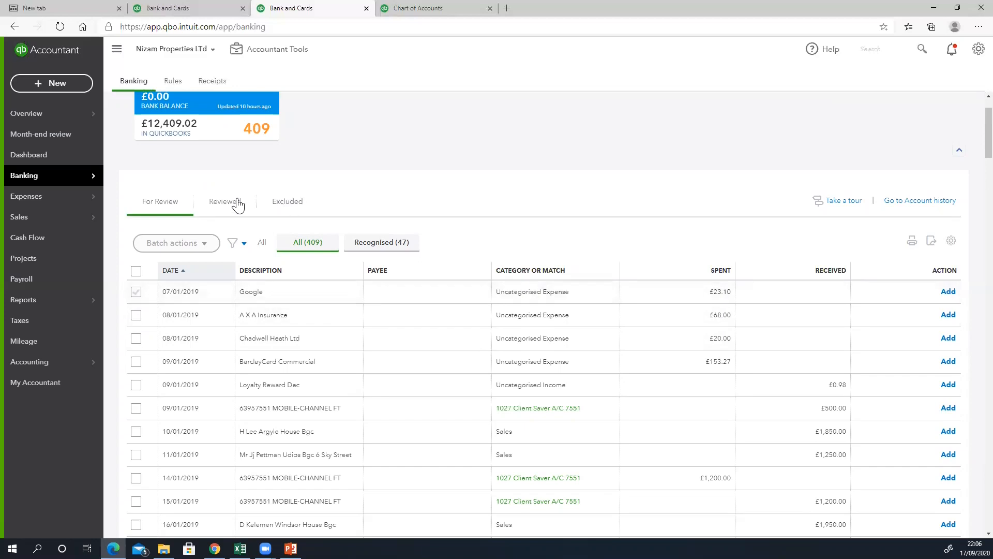
click(218, 210)
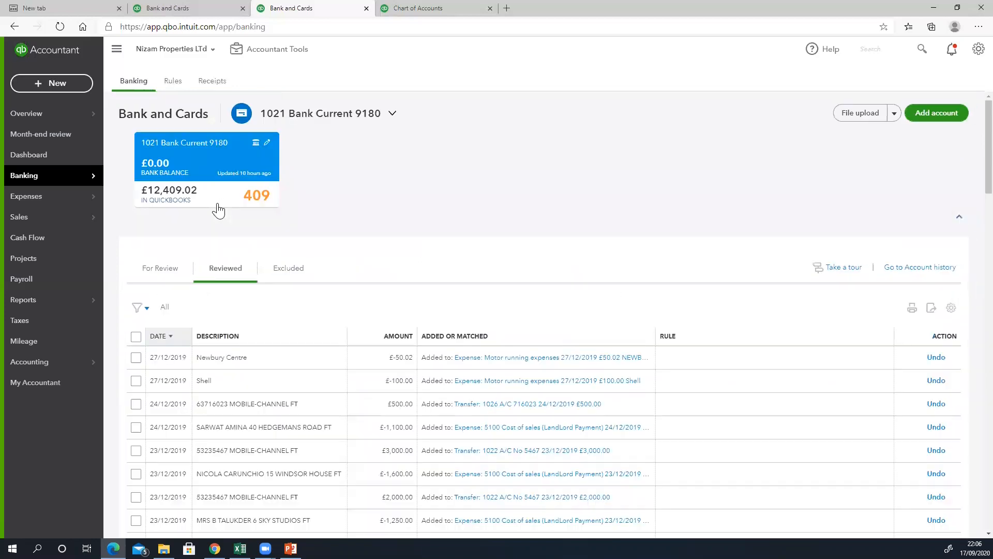
- Look over the Reviewed list, then select the 07/01/2019 Google row on For Review
scroll(478, 383, down, 1)
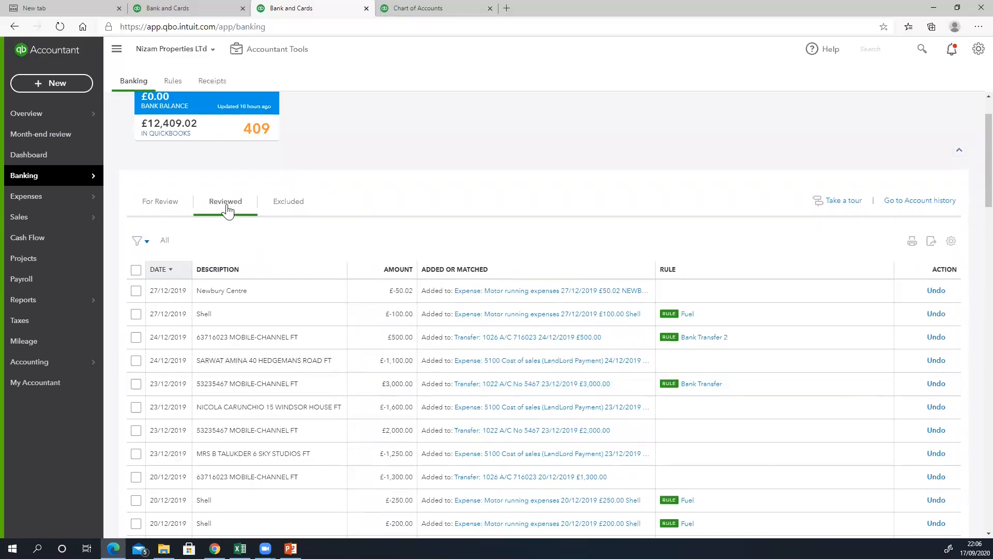
click(165, 205)
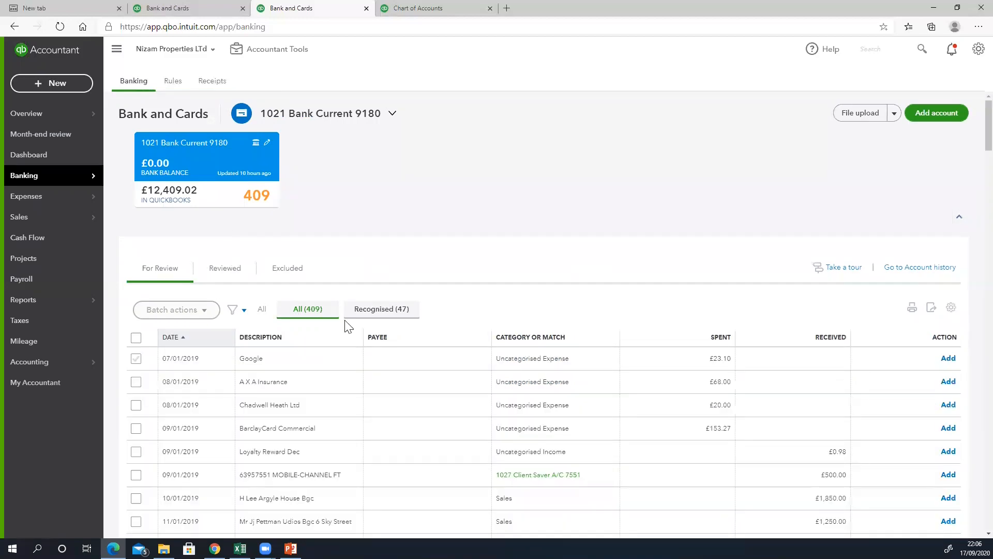
click(136, 358)
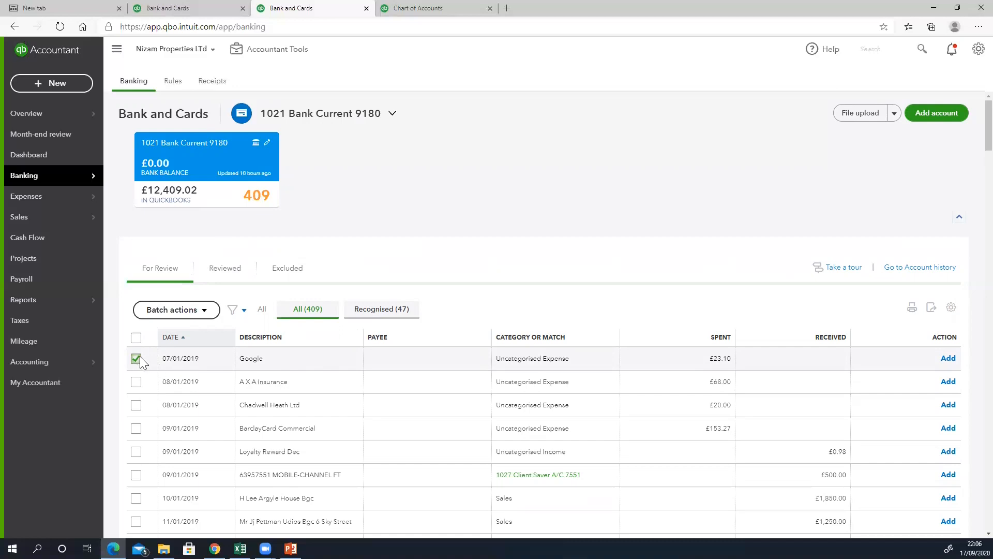
- Exclude the selected £23.10 Google transaction and view it on the Excluded tab
click(196, 315)
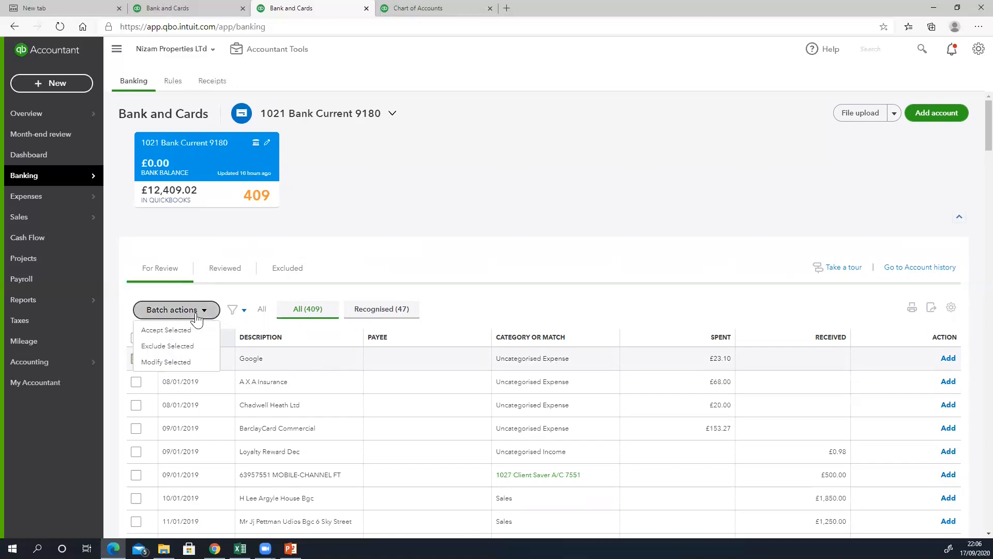
click(178, 350)
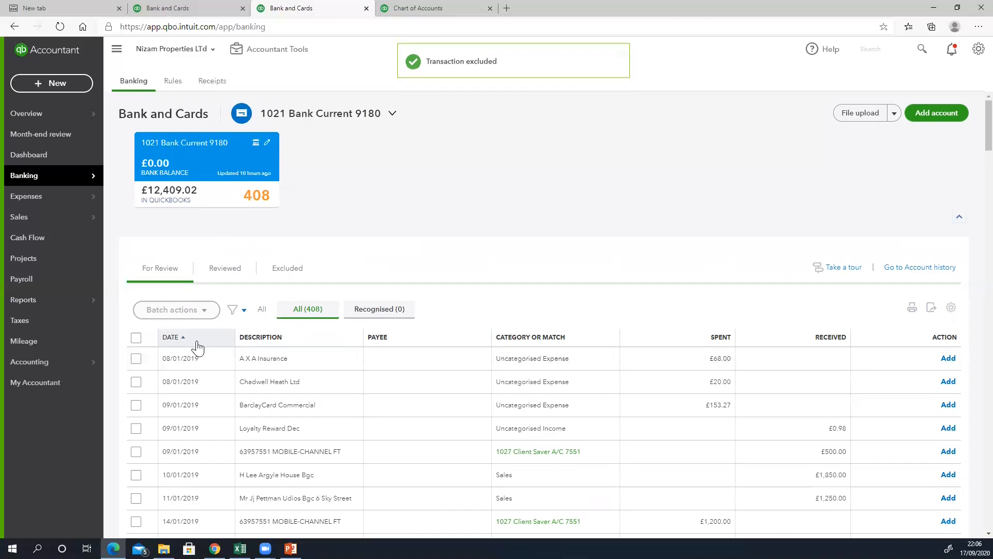
click(286, 277)
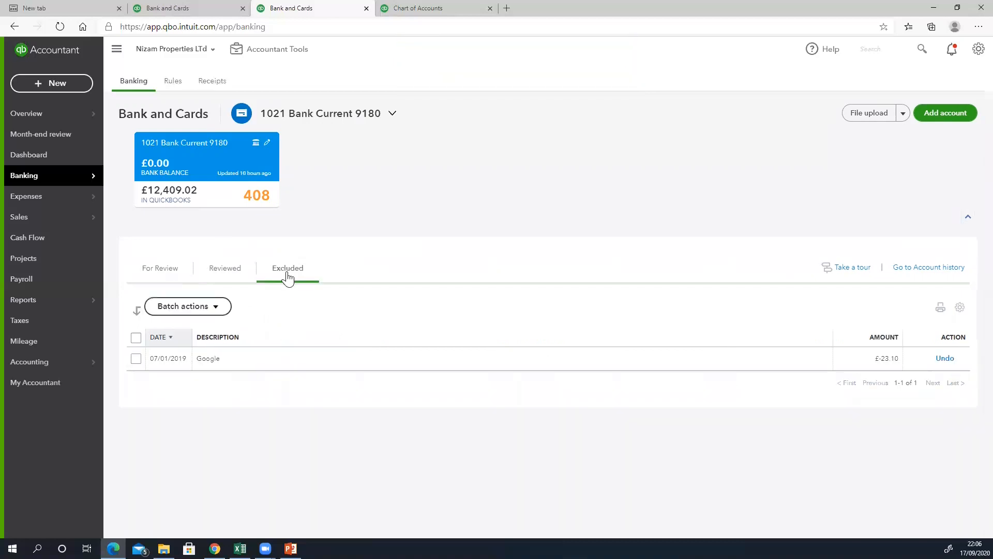
- Check the excluded Google transaction's batch options without changes, then return to For Review
click(137, 360)
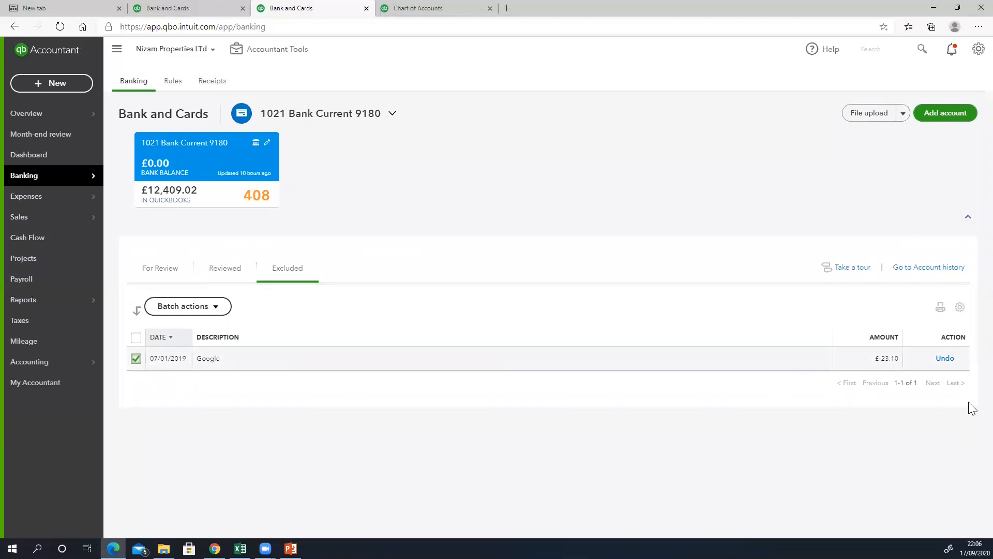
click(213, 307)
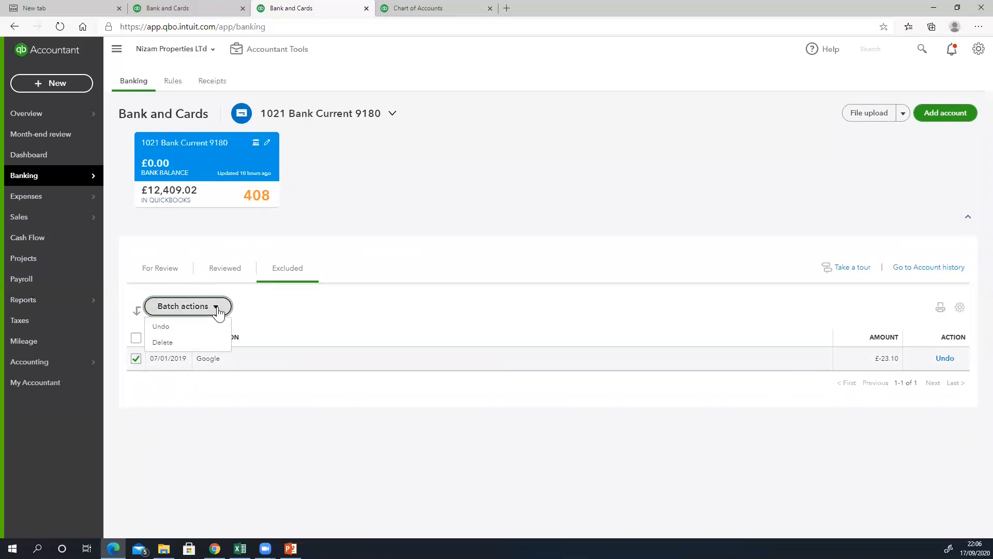
click(241, 351)
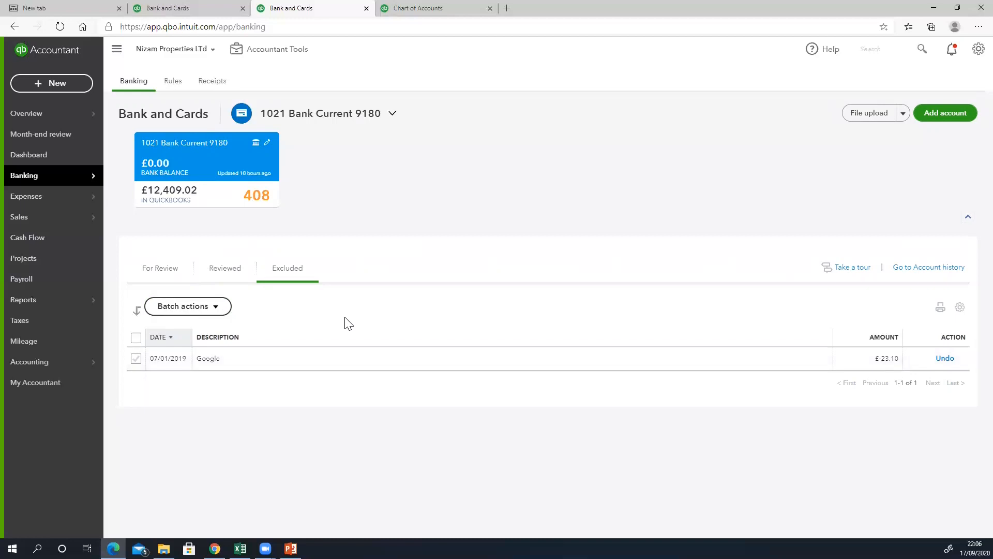
click(159, 269)
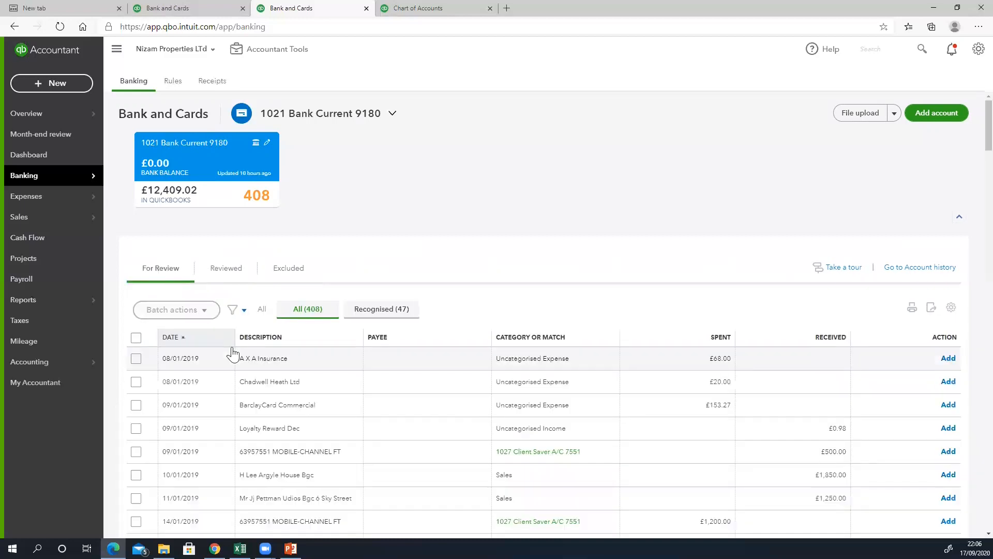
- Select the A X A Insurance transaction and check its batch actions without applying any
click(135, 359)
click(203, 309)
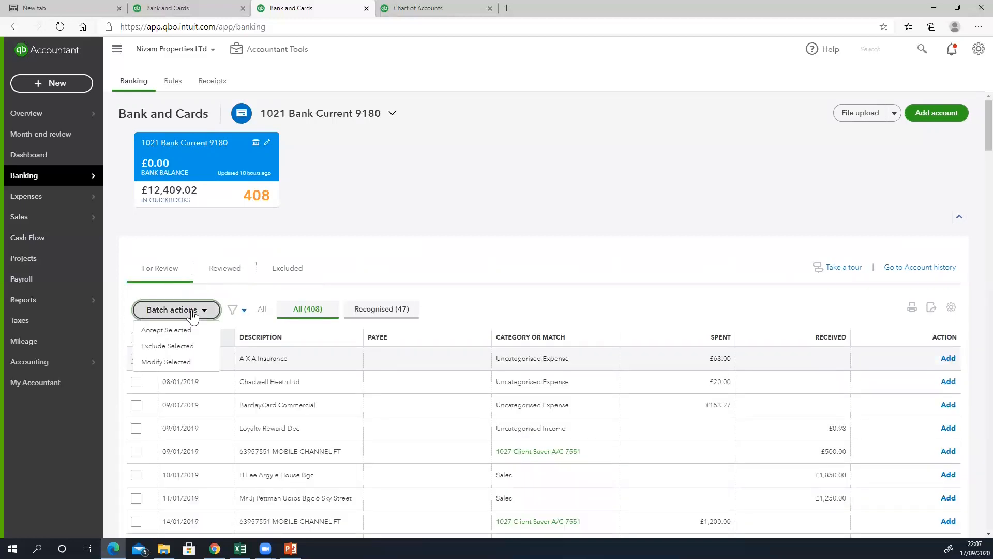
click(409, 268)
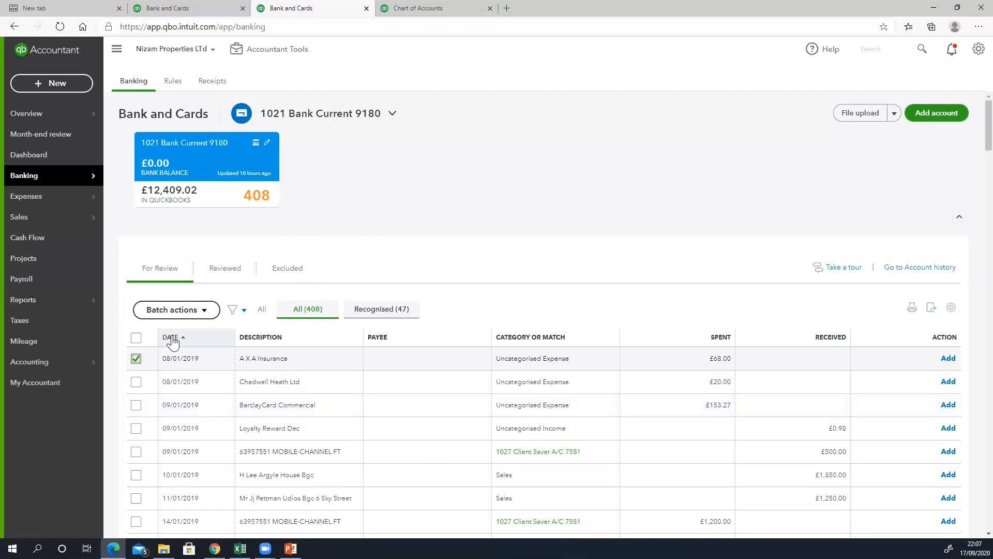
click(191, 311)
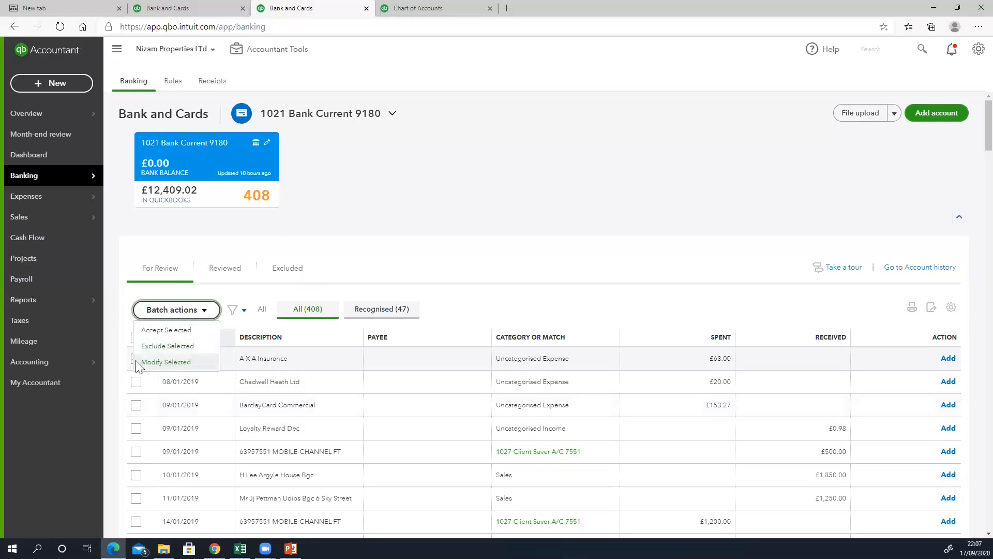
click(436, 207)
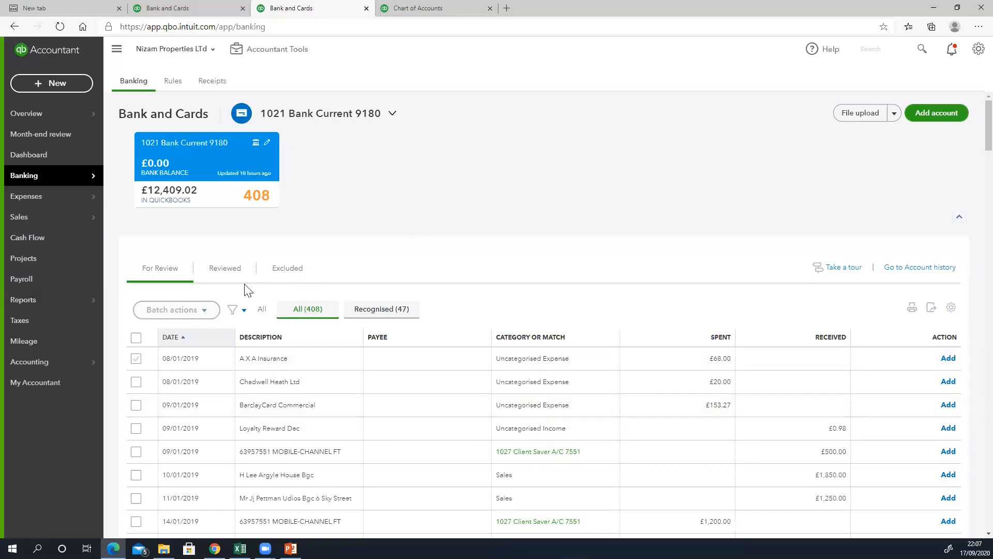
- Restore the excluded £23.10 Google transaction from the Excluded tab back to For Review
click(279, 269)
click(136, 359)
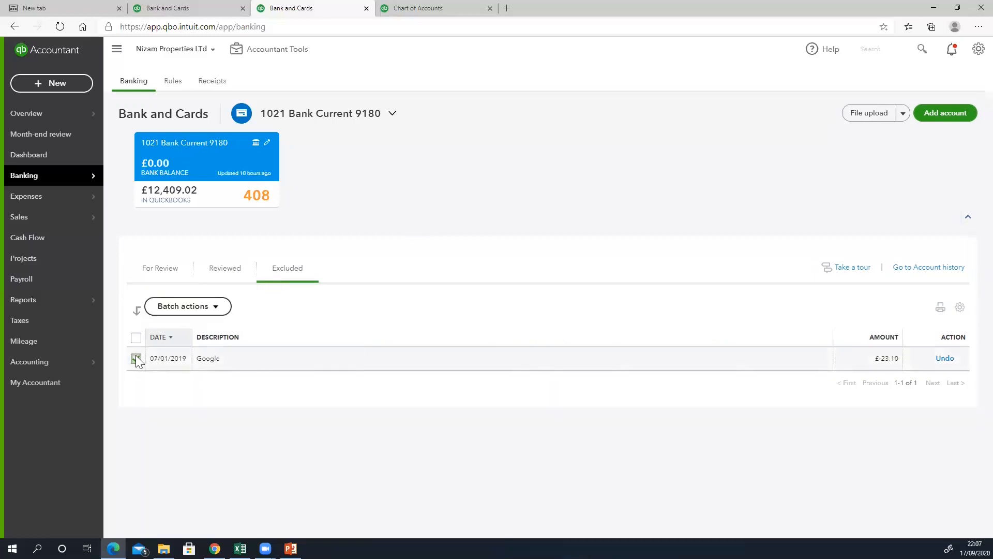
click(186, 310)
click(179, 327)
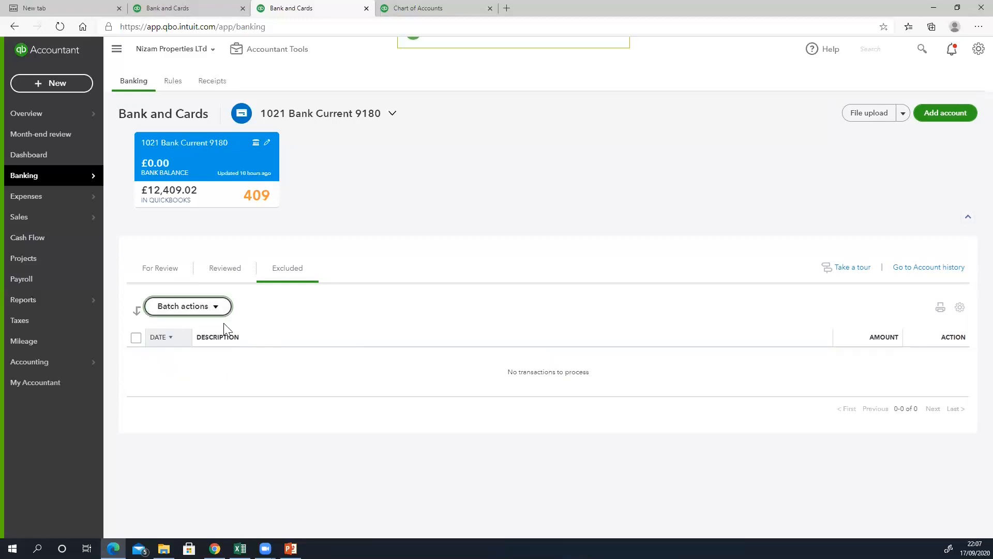
click(172, 270)
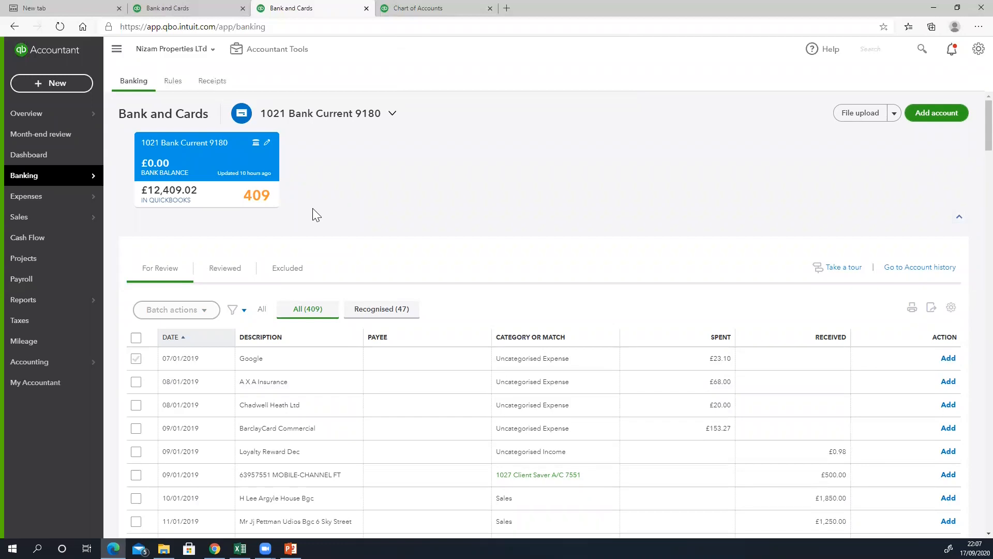
scroll(422, 337, down, 1)
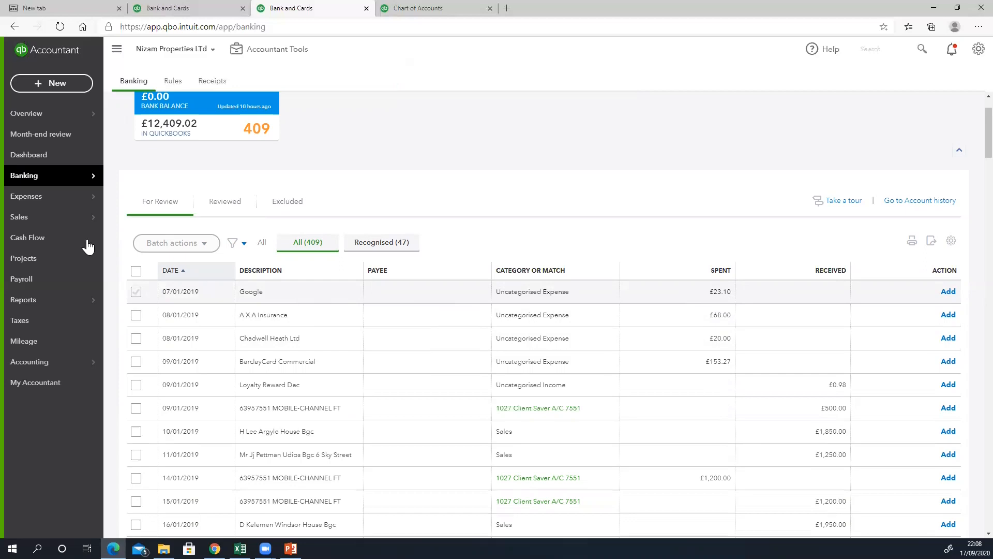
- Search the Expenses suppliers list for 'goo' and, finding no match, start a new supplier
mouse_move(31, 198)
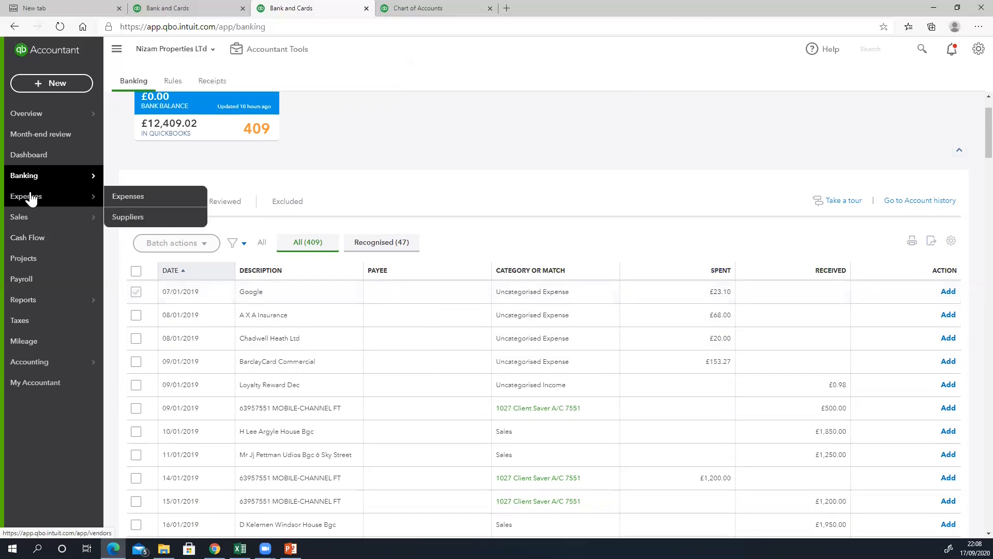
click(117, 199)
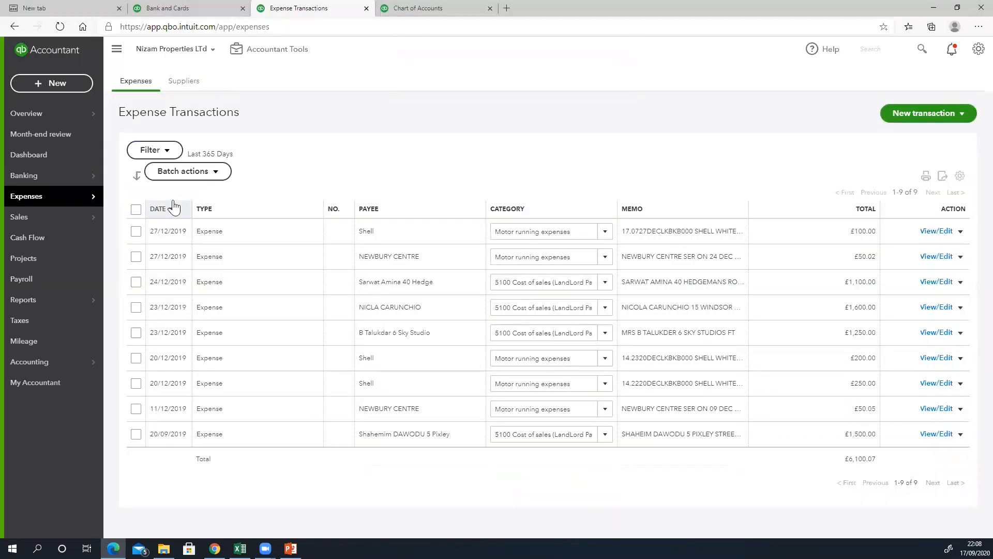
click(182, 85)
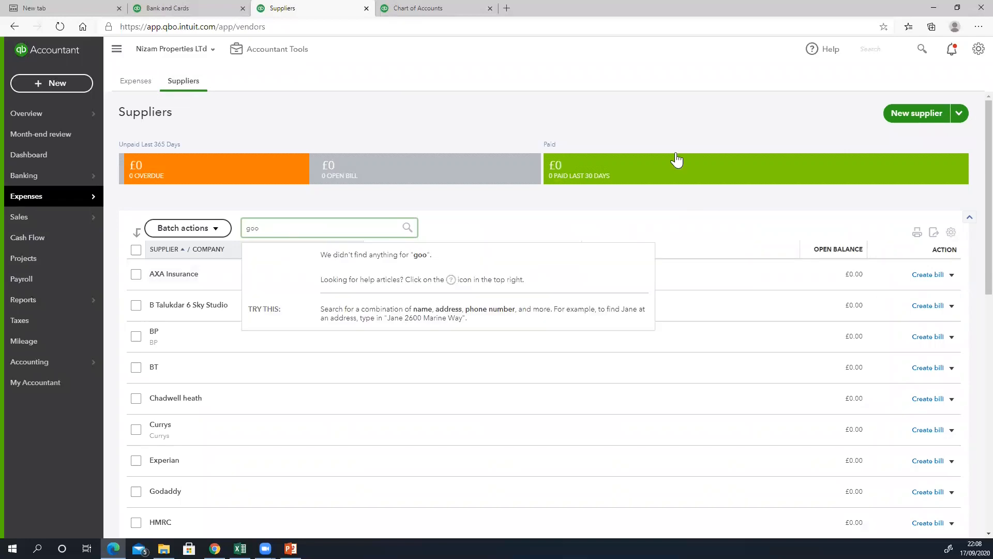
click(899, 118)
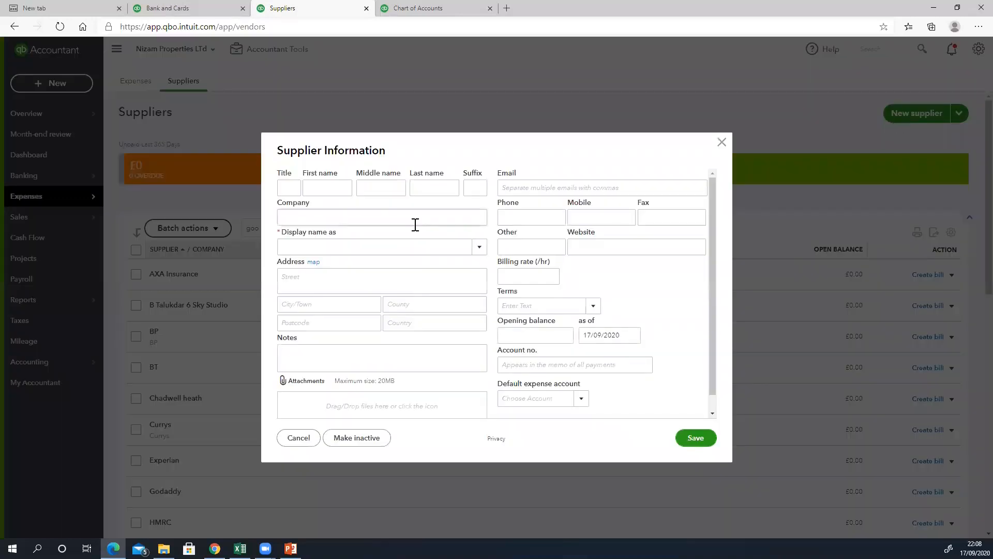
- Save a new supplier with display name Google and open its supplier page
click(384, 251)
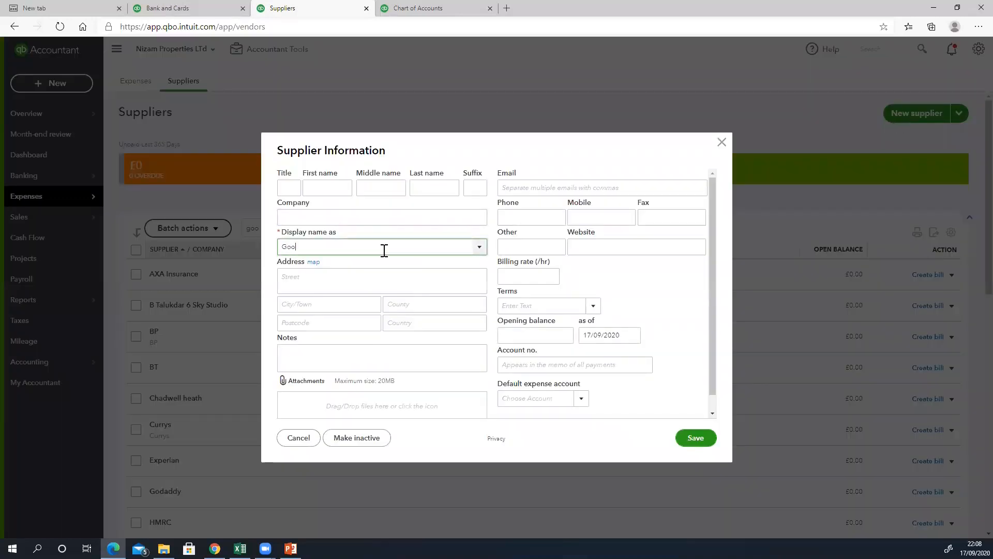
click(694, 444)
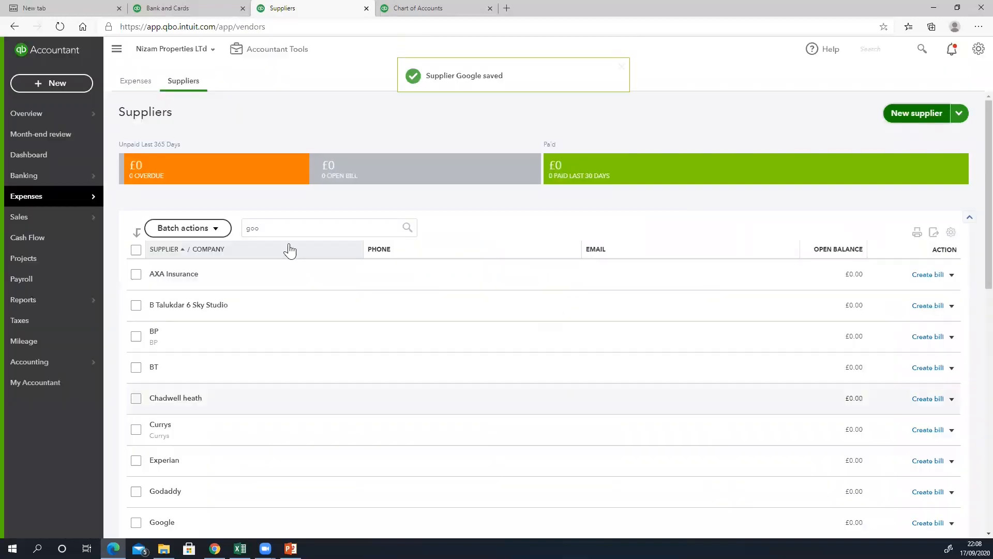
click(260, 229)
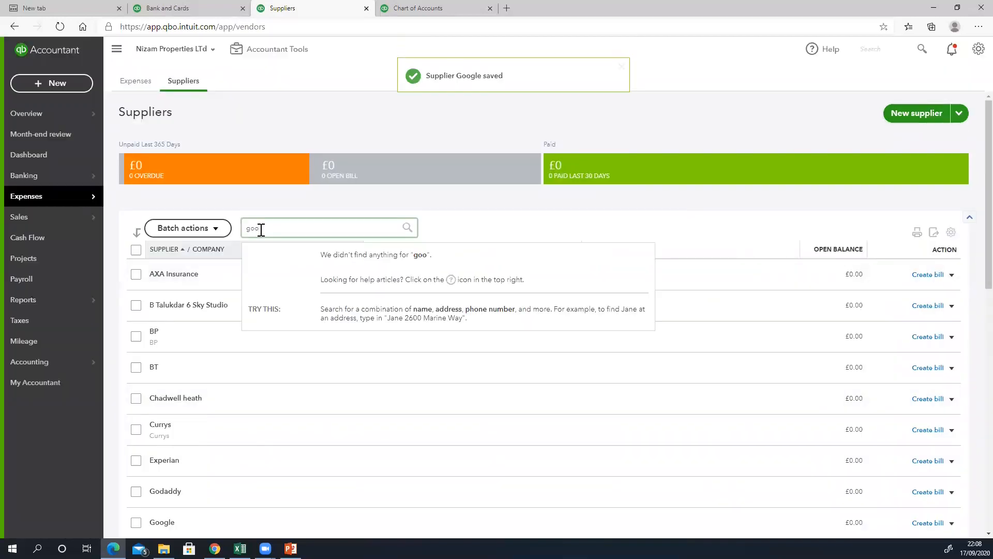
text(gle)
click(269, 256)
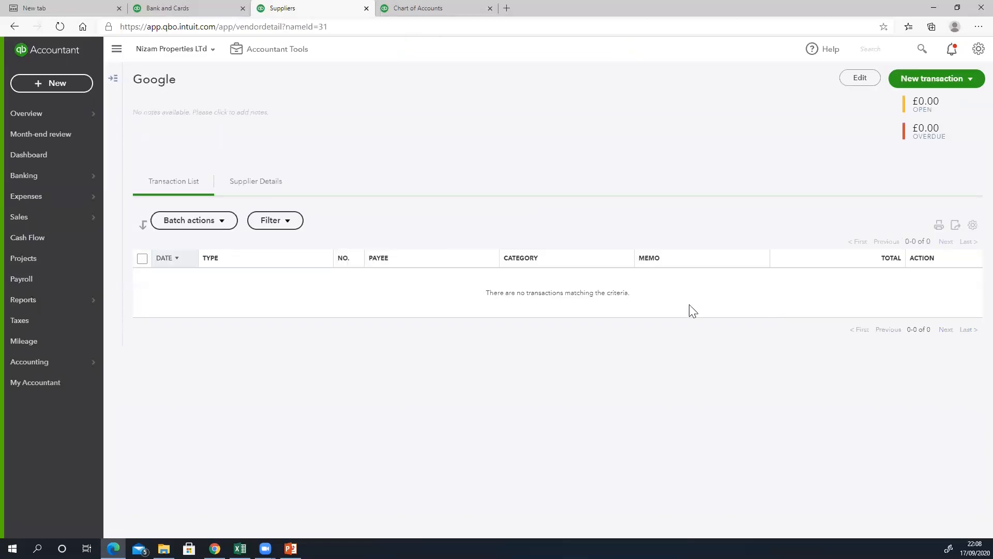
- Check the New transaction menu, then return to the bank feed's Google £23.10 transaction
click(926, 85)
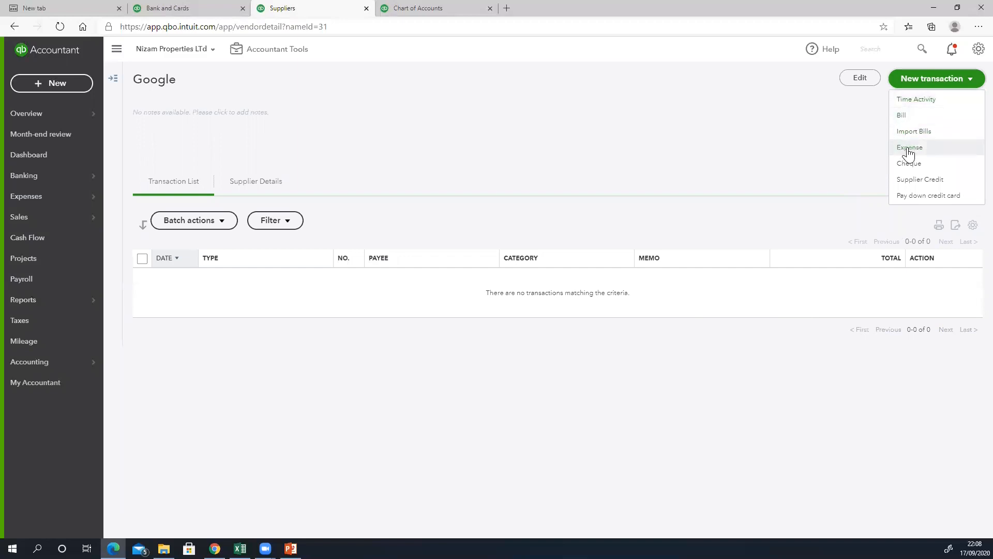
click(158, 7)
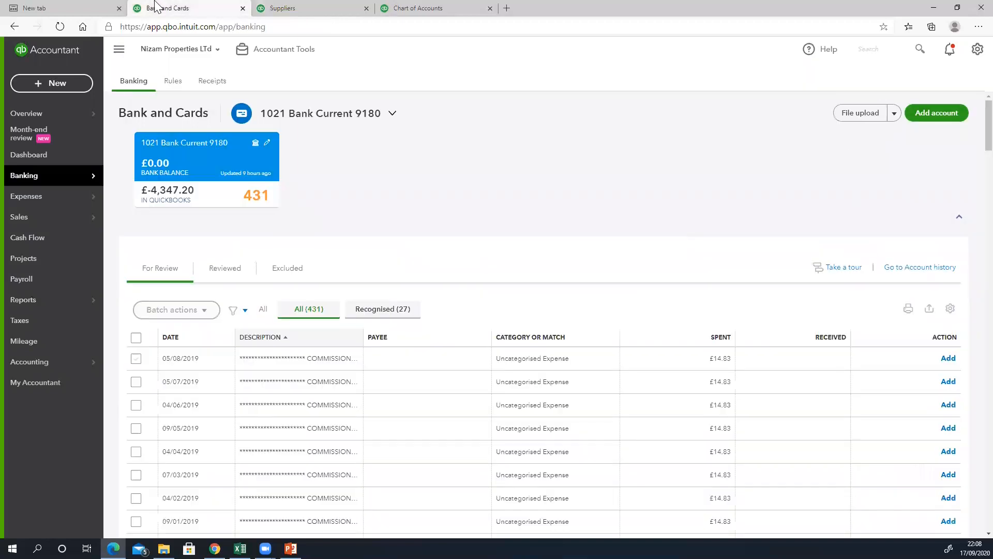
click(284, 6)
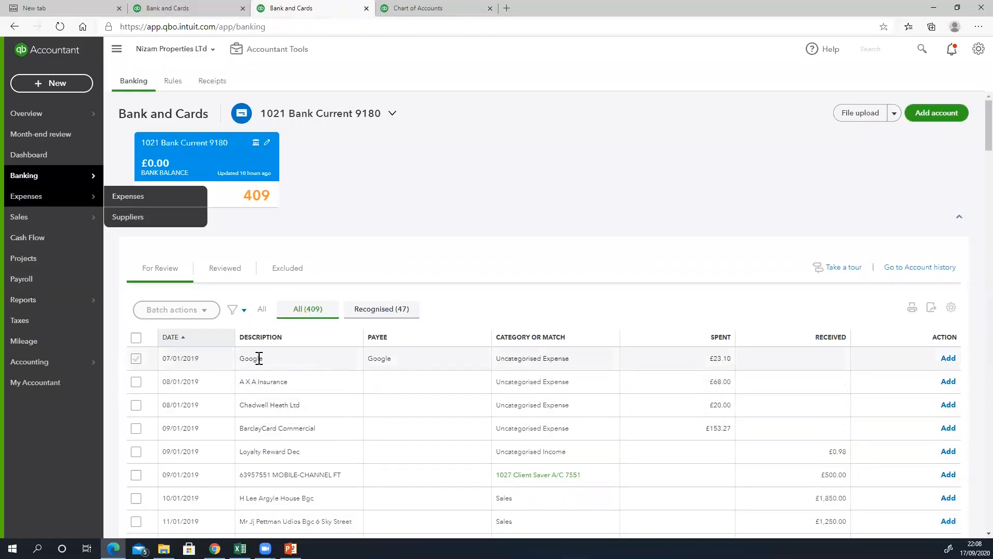
click(536, 360)
click(536, 361)
- Add the 07/01/2019 £23.10 Google transaction under the Advertising category
click(537, 360)
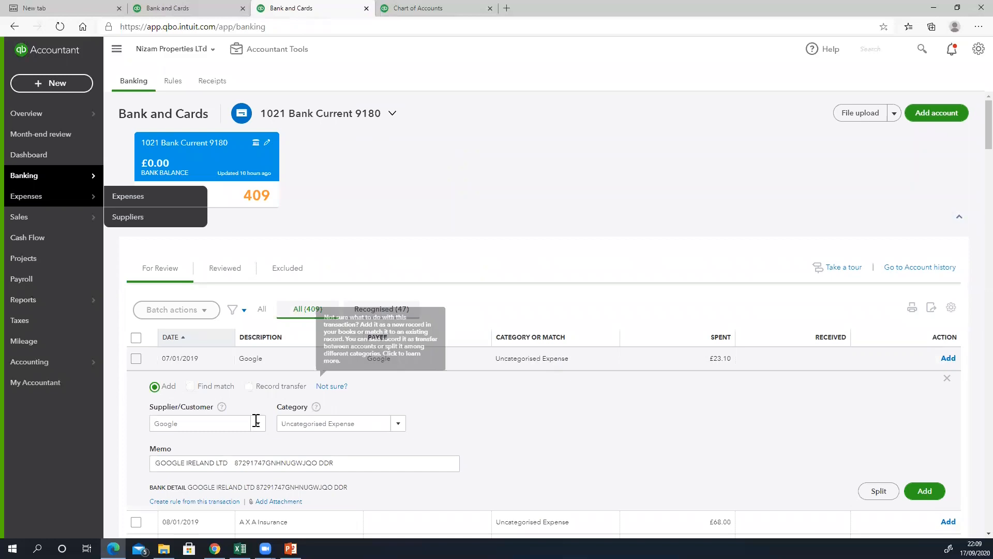
click(334, 423)
text(Advertising)
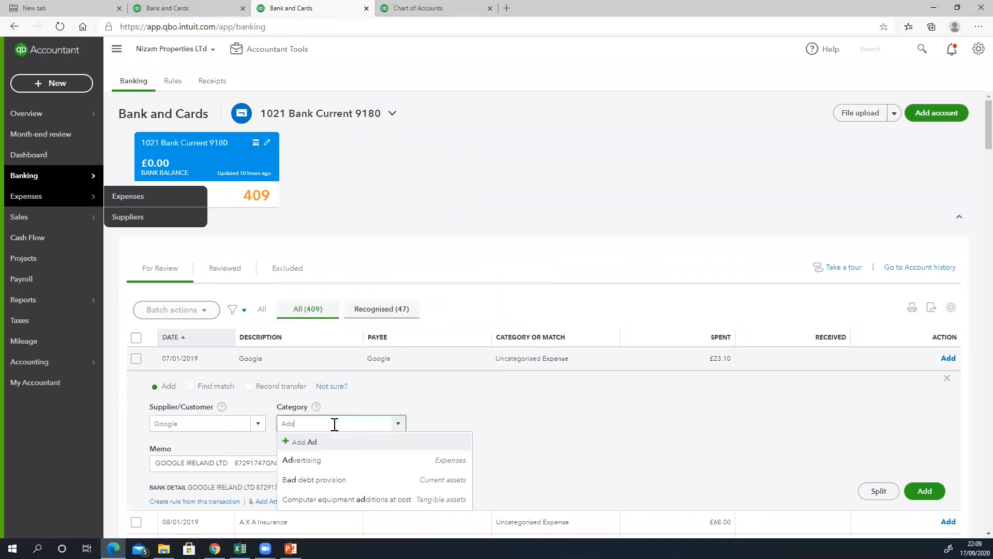
click(321, 460)
click(927, 506)
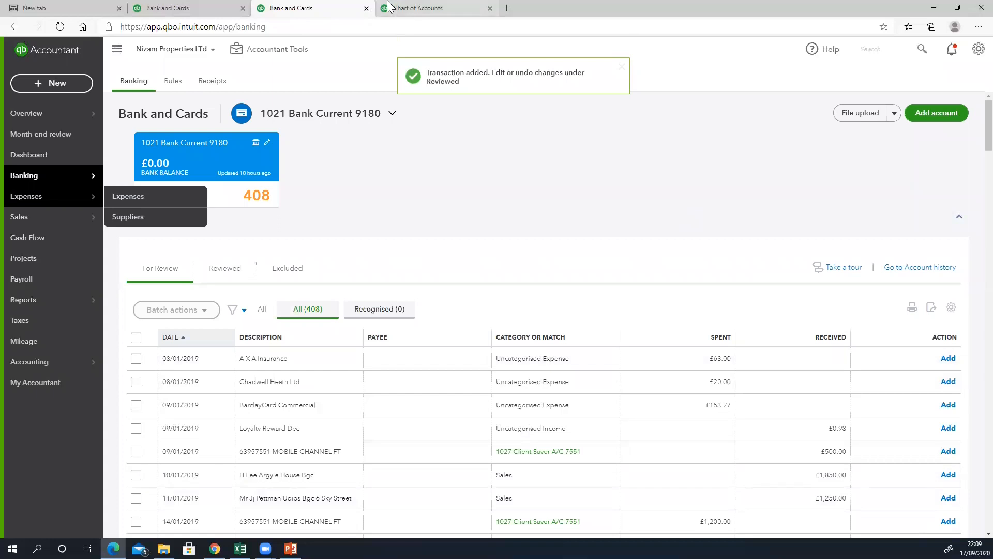
- Go back via the Chart of Accounts tab to the suppliers list
click(417, 8)
click(311, 8)
mouse_move(57, 196)
click(117, 216)
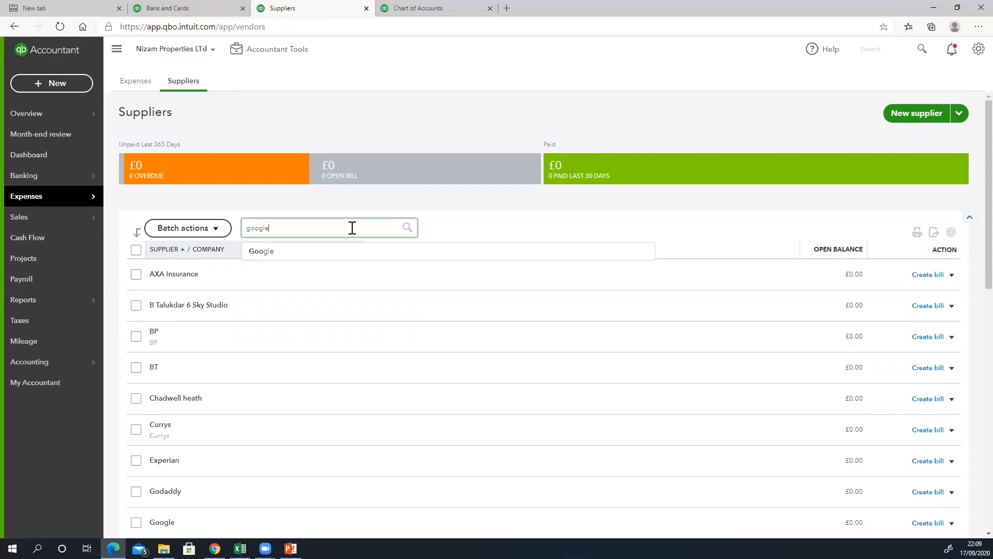
click(277, 256)
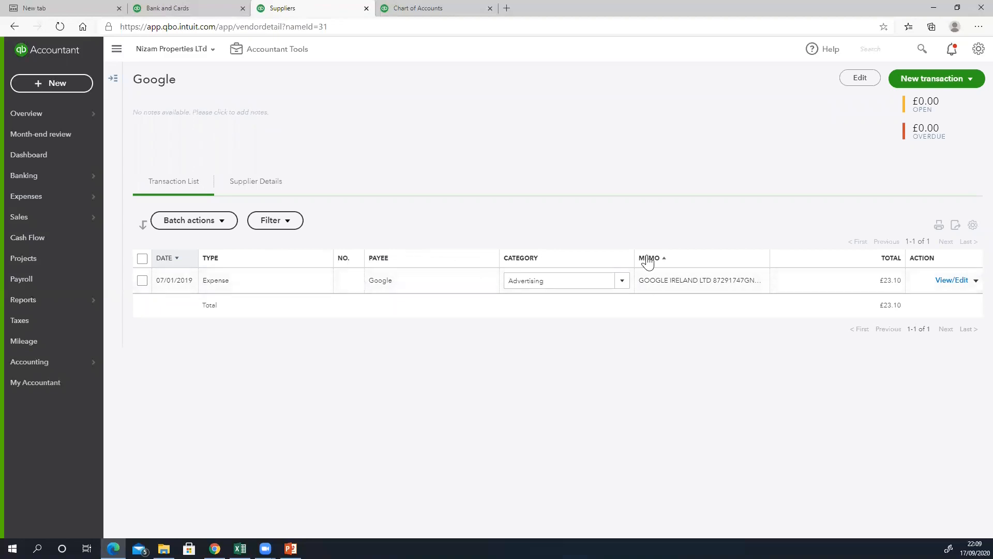
click(227, 7)
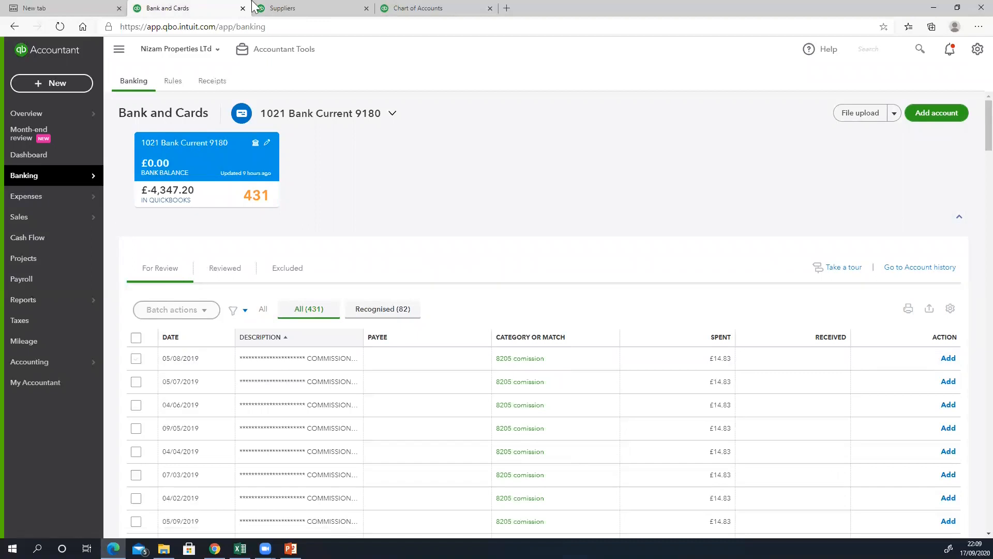
click(283, 8)
click(24, 175)
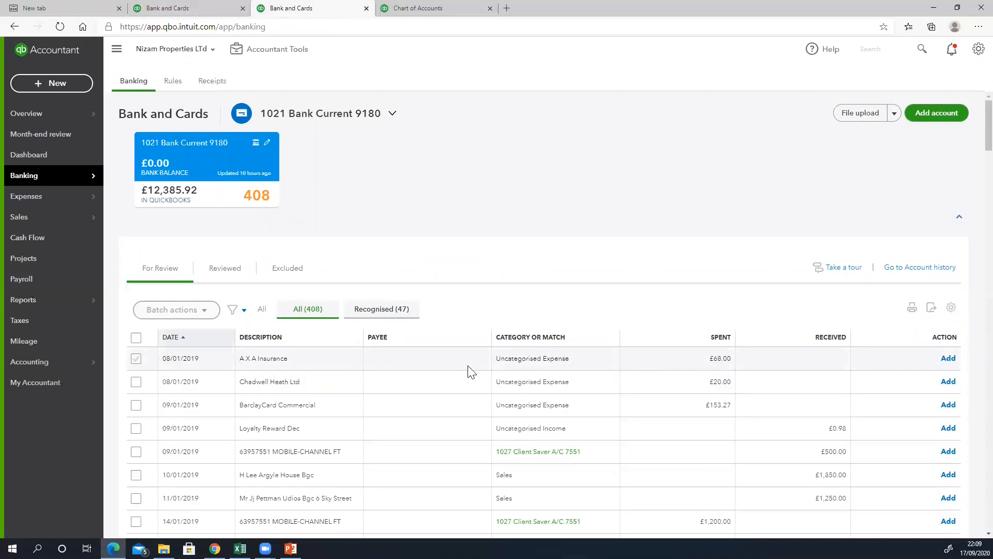
click(327, 358)
- Add the 08/01/2019 £68.00 A X A transaction with supplier AXA Insurance and category 8204 Insurance
click(228, 424)
text(AXA Insurance)
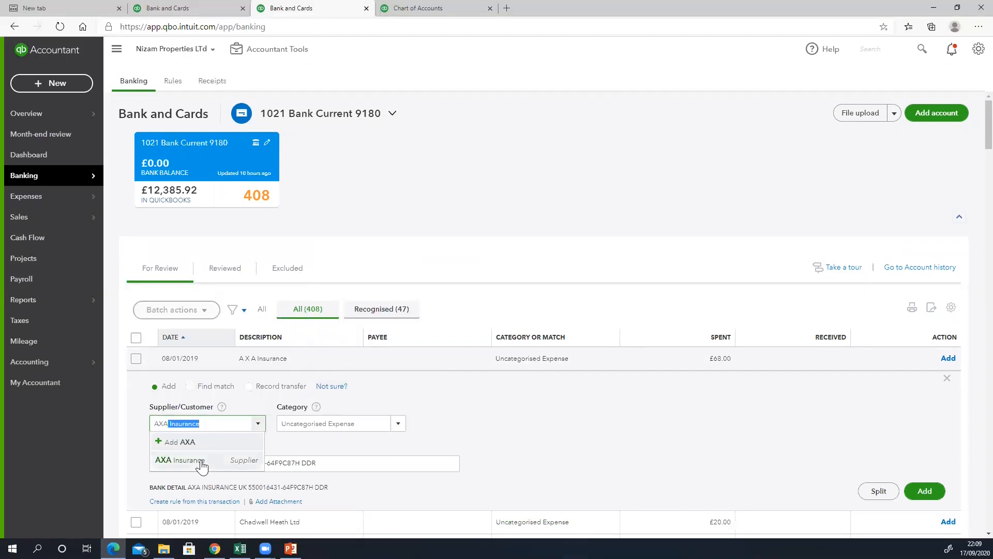
click(197, 461)
click(352, 423)
text(i)
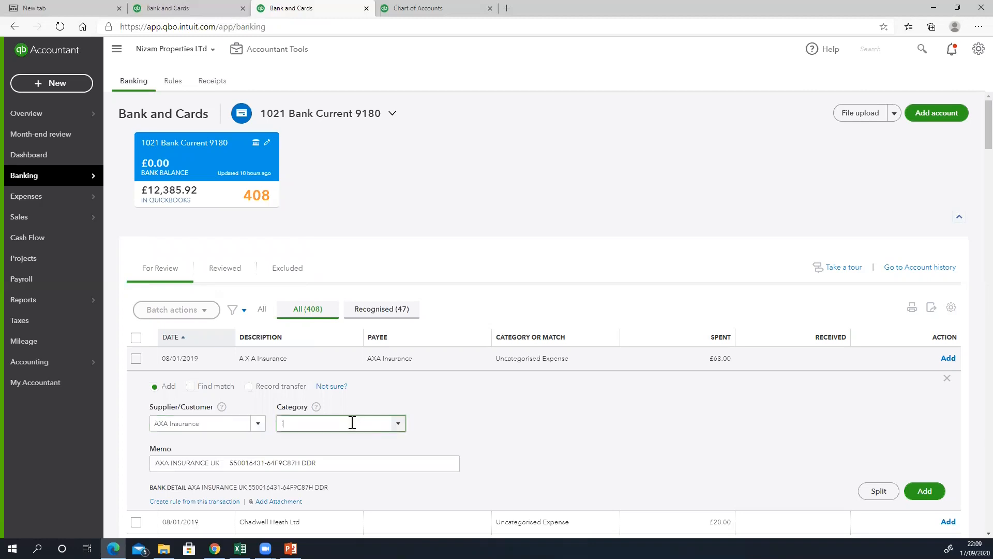
text(nsur)
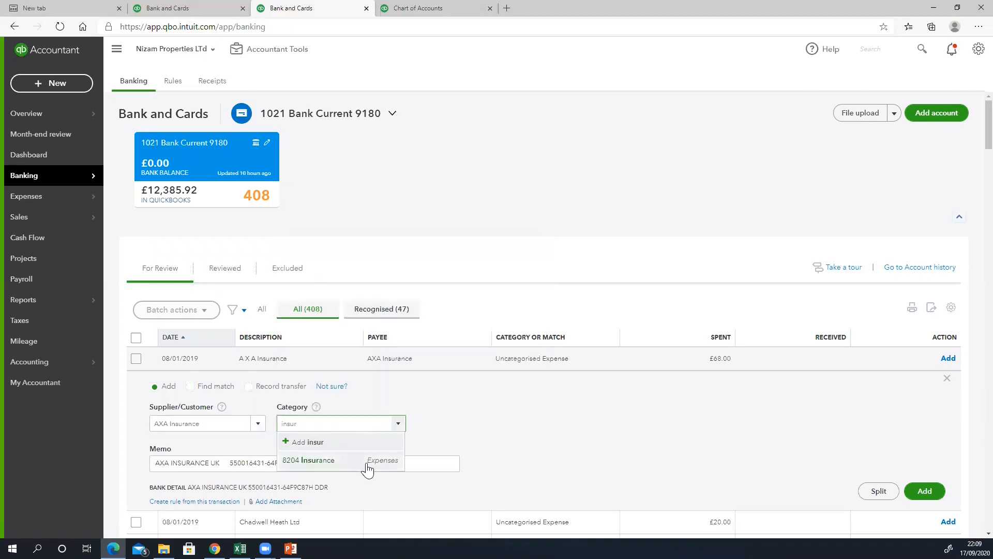
click(364, 460)
click(933, 505)
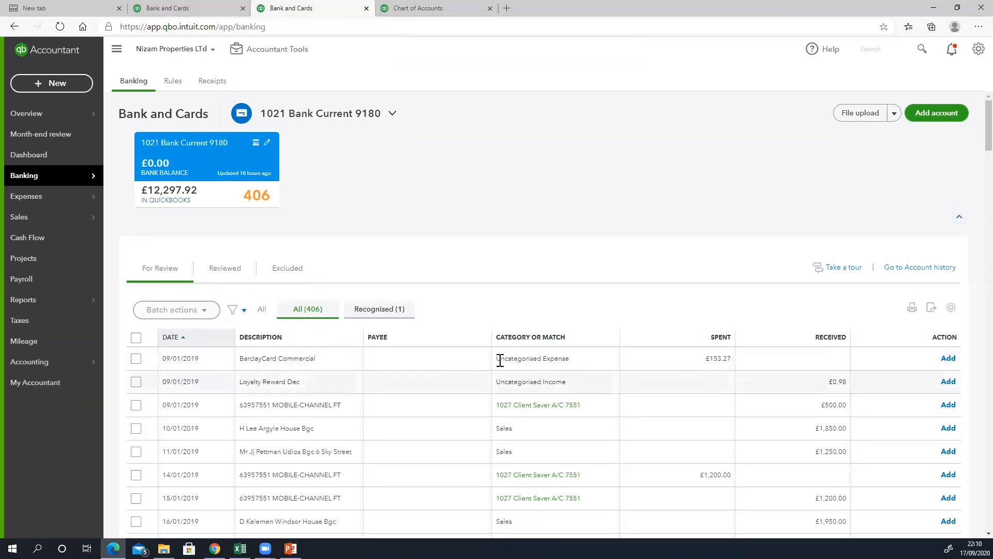
click(434, 358)
- Categorise the 09/01/2019 £153.27 BarclayCard Commercial payment as Director's current account and add it
click(344, 424)
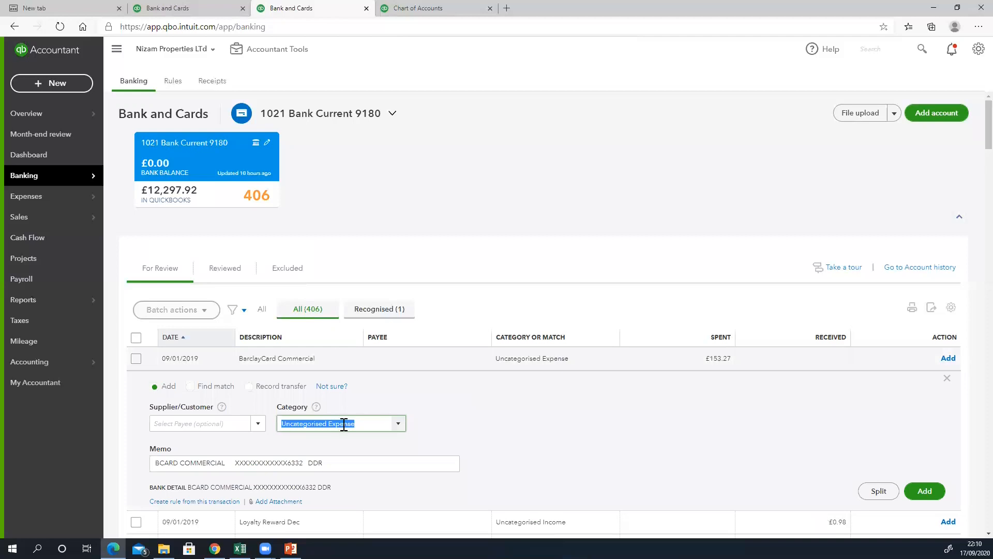
text(Credit card charge)
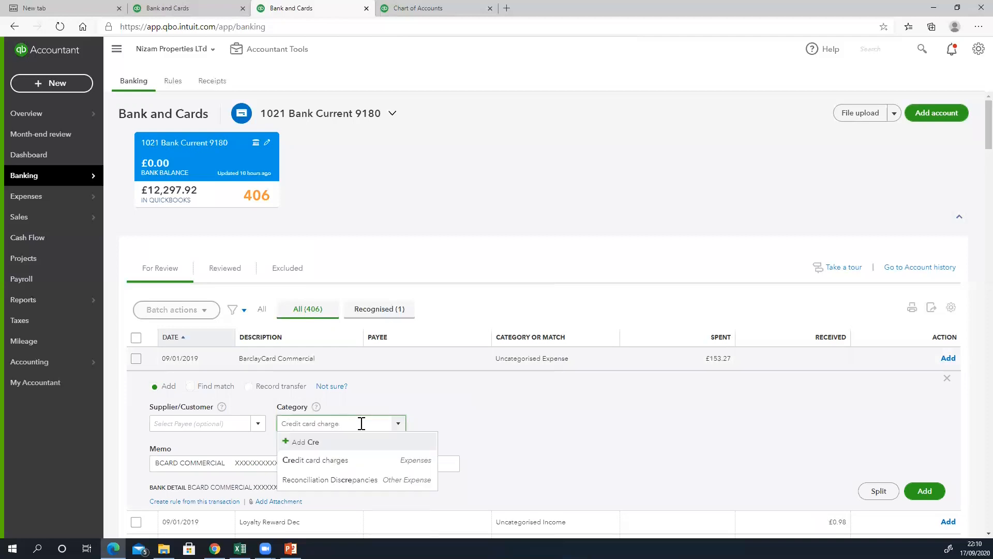
key(BackSpace)
key(BackSpace)
key(BackSpace)
key(BackSpace)
text(Directors Loan)
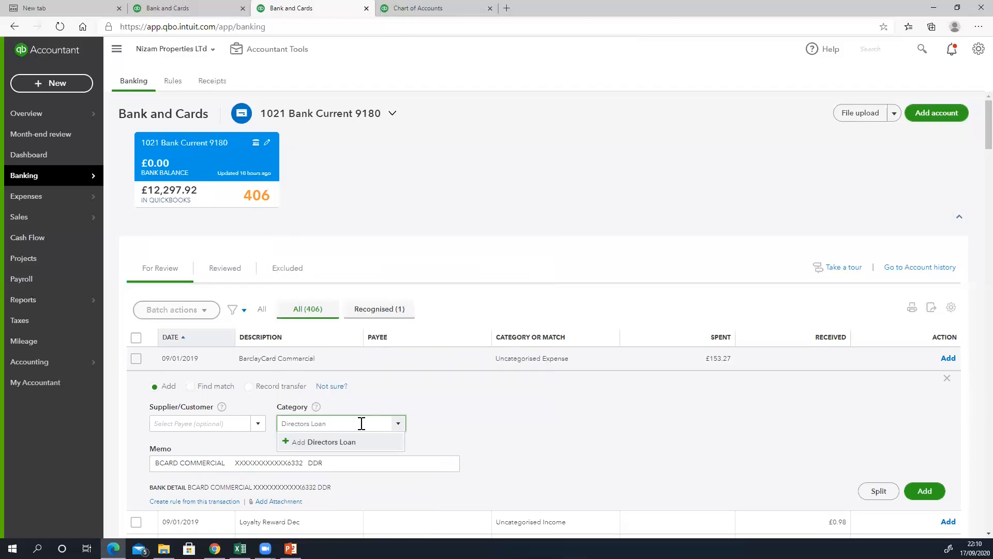
key(BackSpace)
key(BackSpace)
key(BackSpace)
key(BackSpace)
key(BackSpace)
key(BackSpace)
key(BackSpace)
key(BackSpace)
key(BackSpace)
key(BackSpace)
key(BackSpace)
key(BackSpace)
text(Direc)
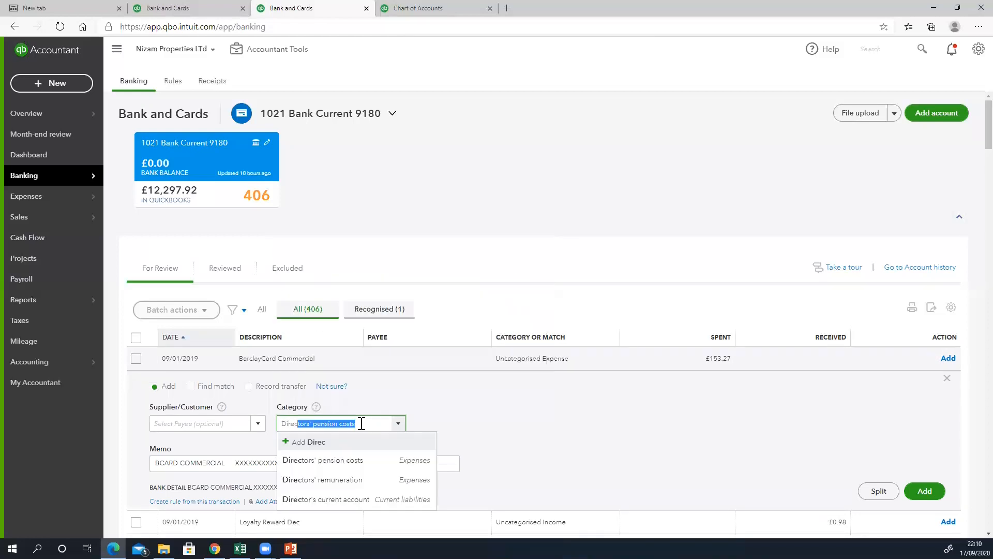
click(367, 499)
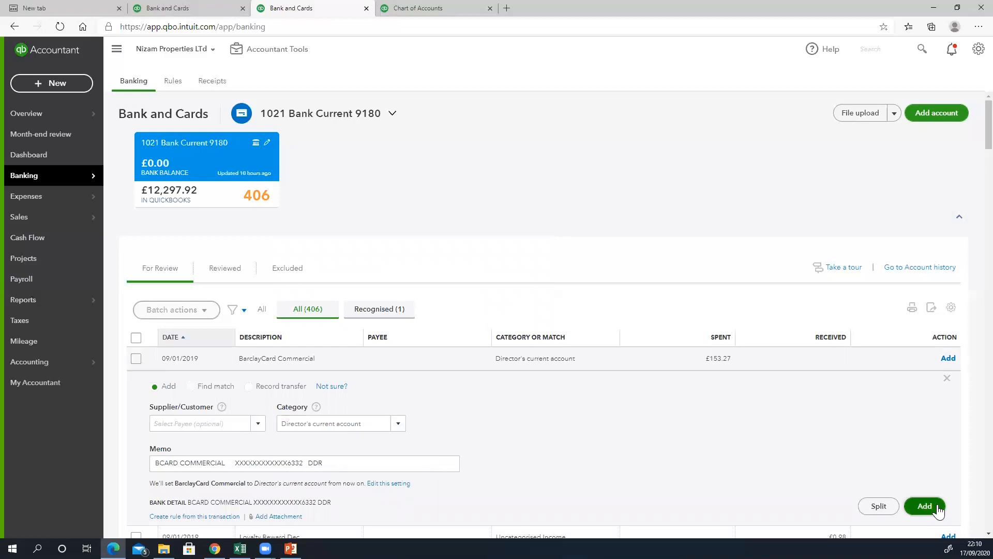
click(935, 506)
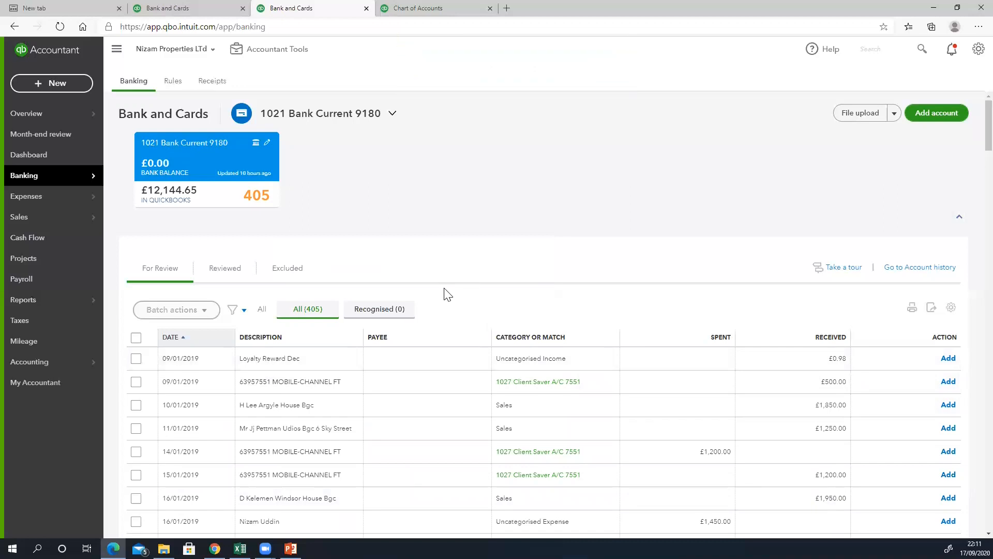
- Categorise the Loyalty Reward Dec receipt as Other finance income and add it
click(327, 358)
click(358, 427)
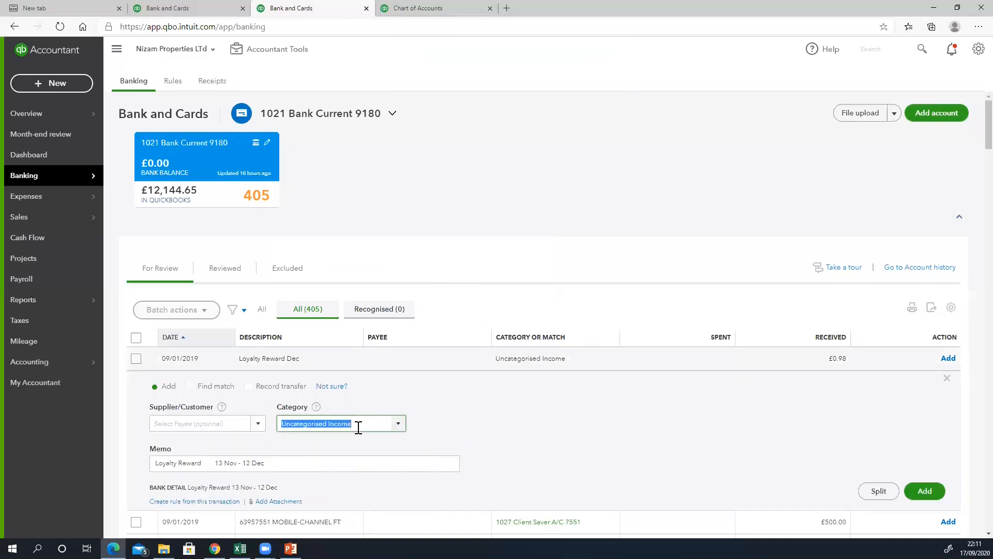
text(other)
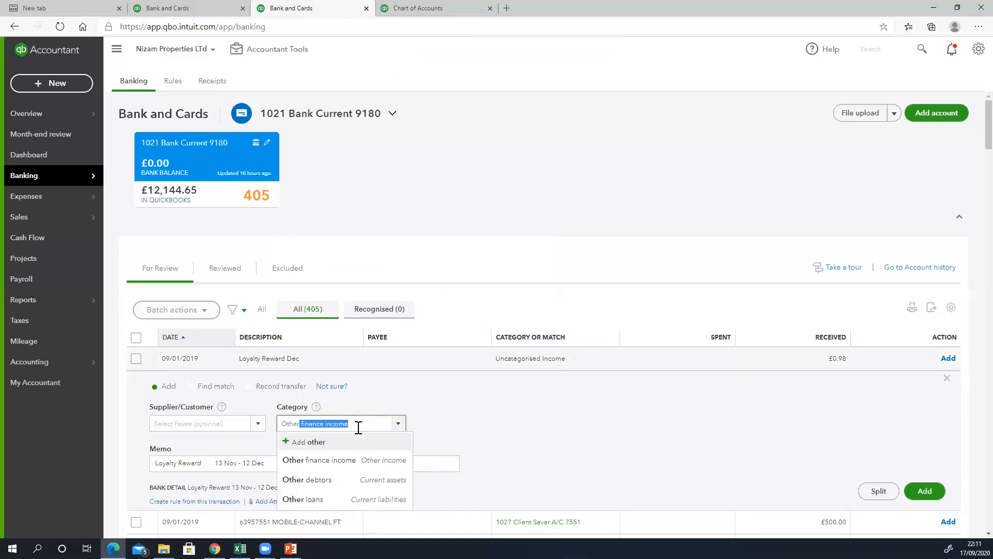
click(353, 461)
click(926, 507)
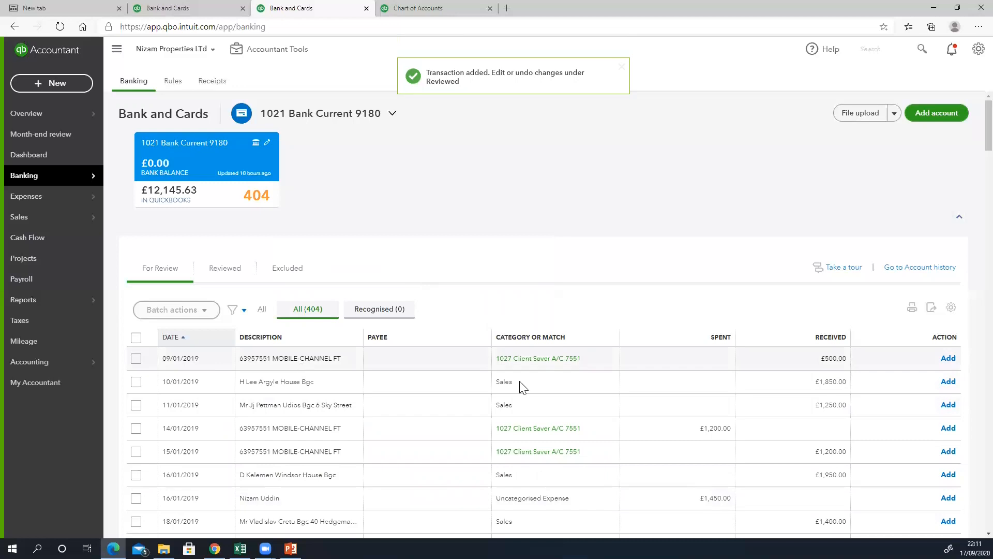
- Add the 09/01 £500, 10/01 £1,850, 11/01 £1,250, 14/01 £1,200 and 15/01 £1,200 transactions
click(949, 359)
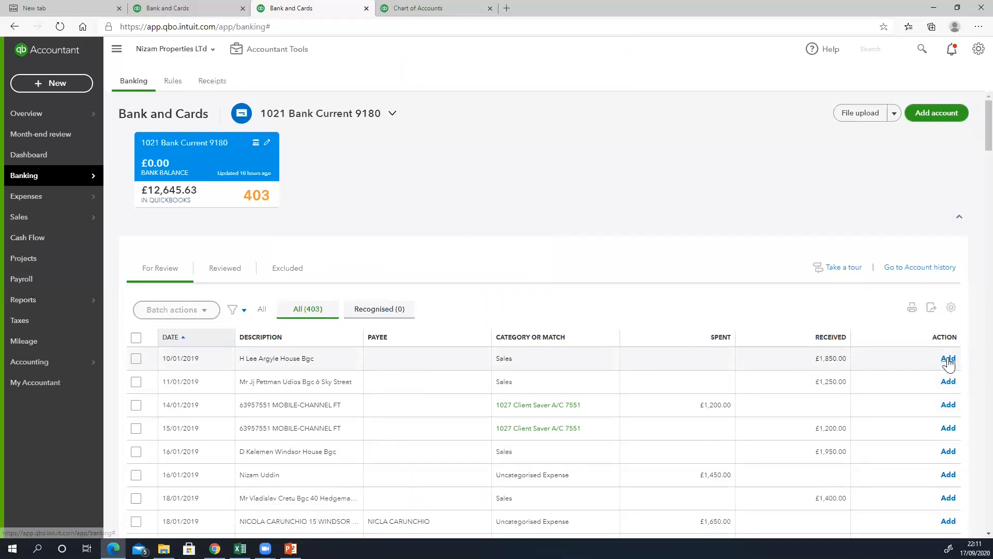
click(949, 362)
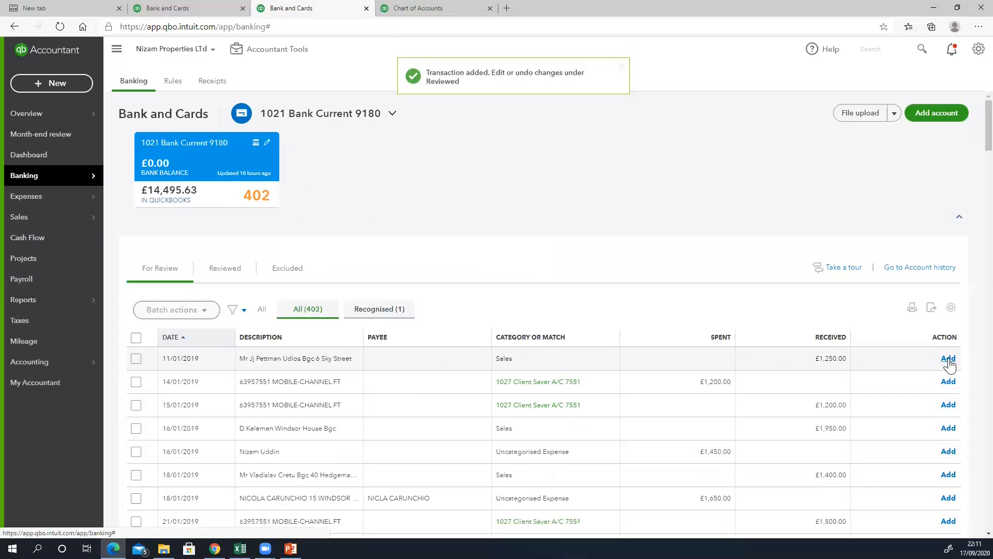
click(949, 362)
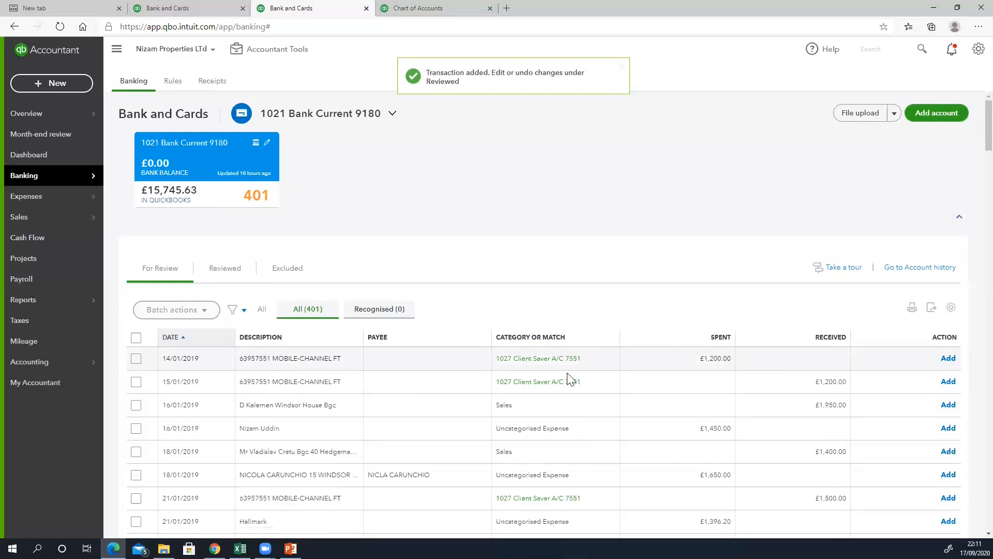
click(950, 362)
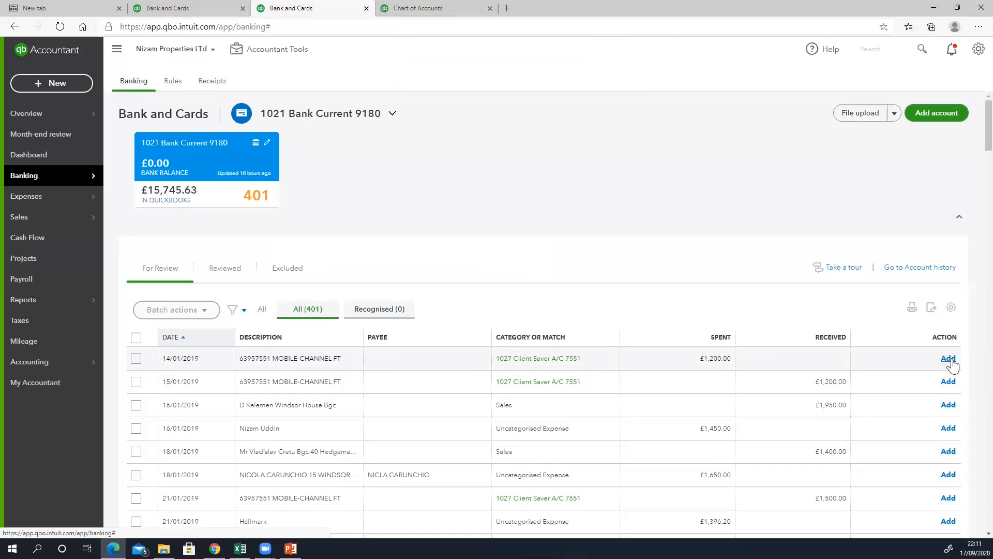
click(949, 359)
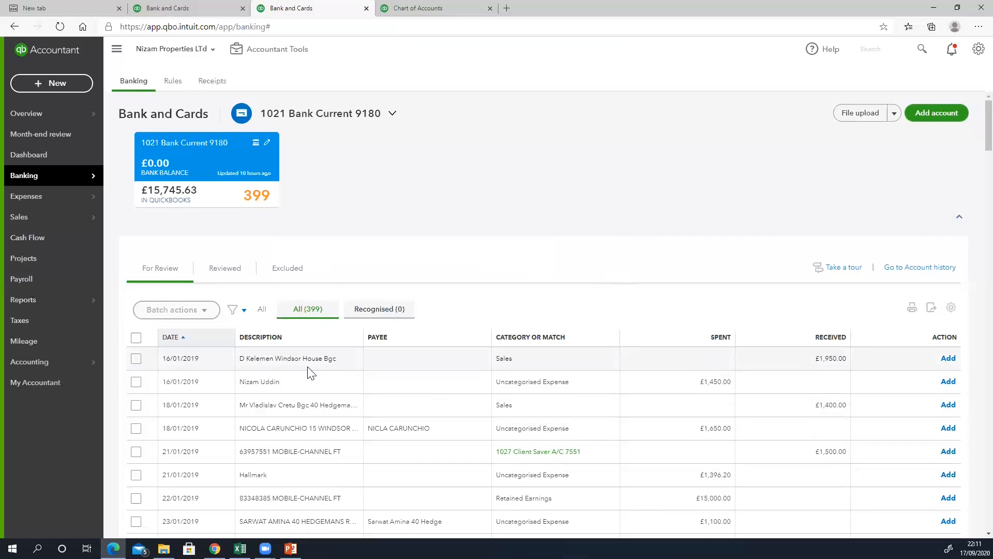
click(309, 367)
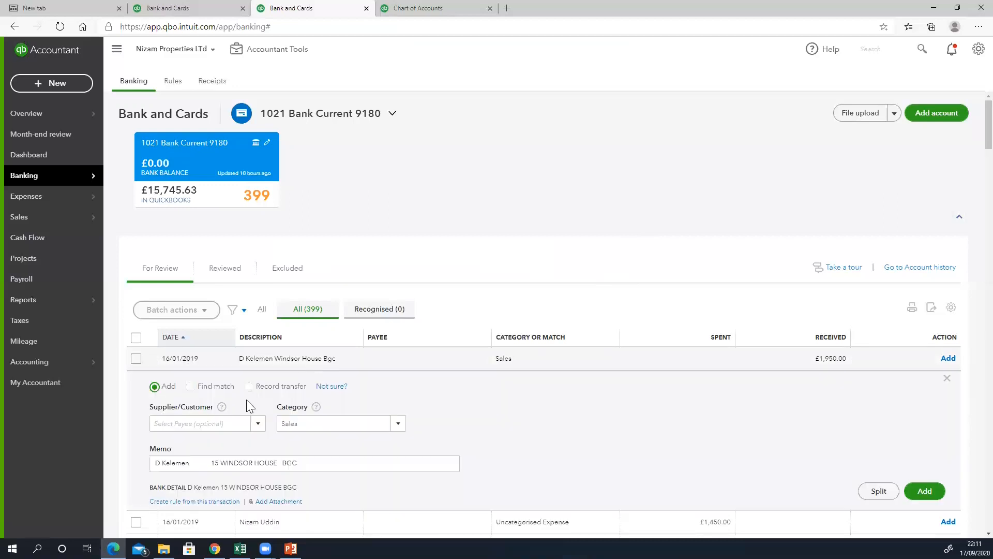
- Set the matching property customer as payee on the 16/01/2019 sales receipt and add it
click(225, 423)
text(win)
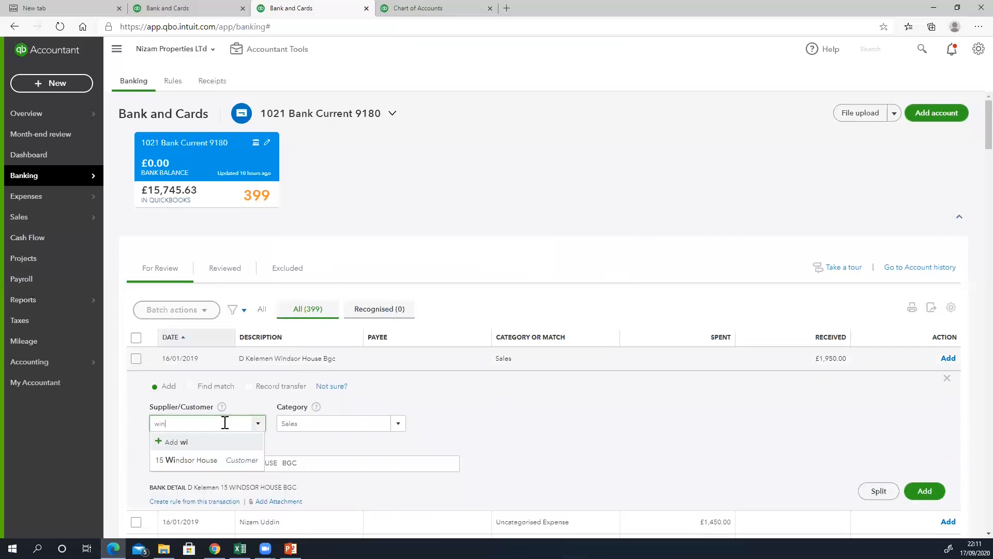
text(d)
click(240, 461)
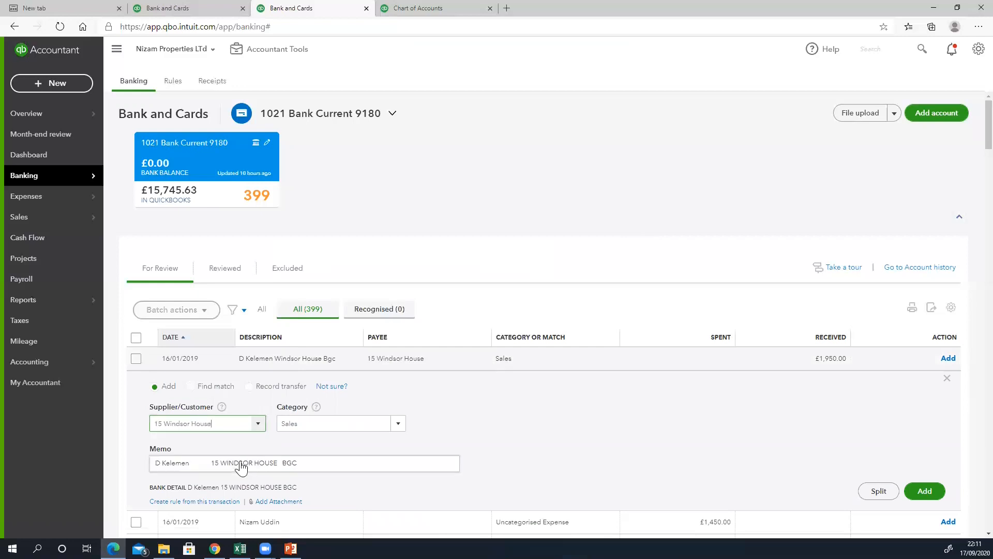
click(925, 490)
- Set the matching property customer on the 18/01/2019 £1,400 sales receipt and add it
click(304, 301)
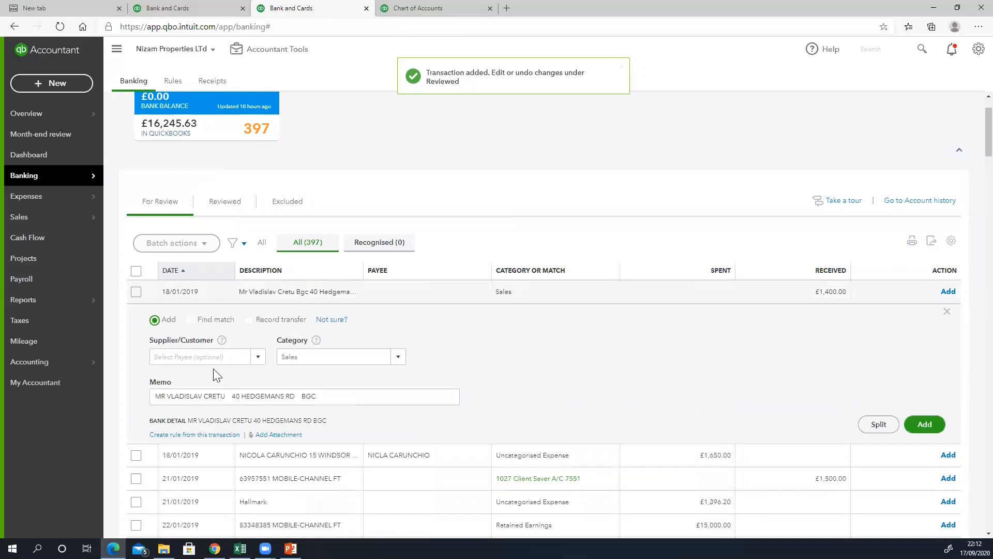
click(240, 356)
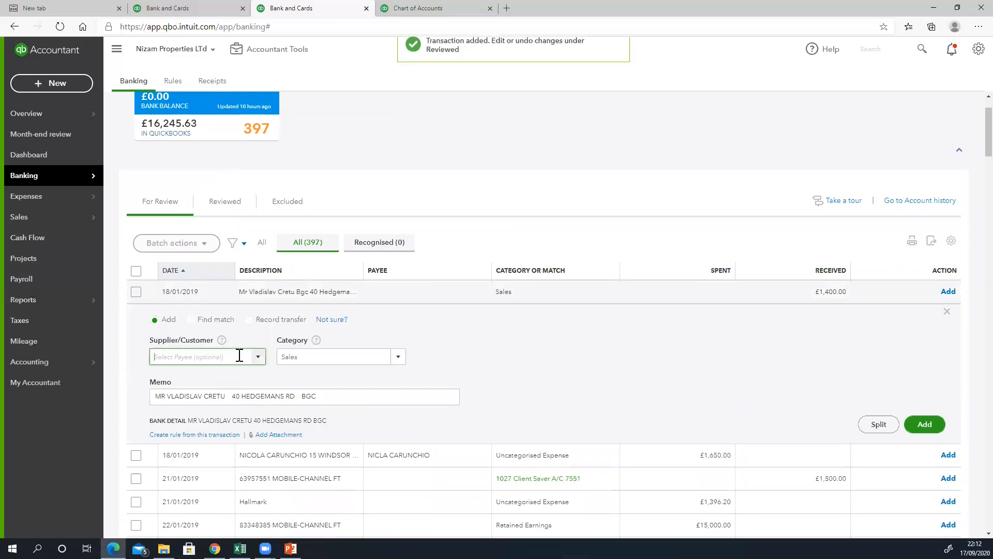
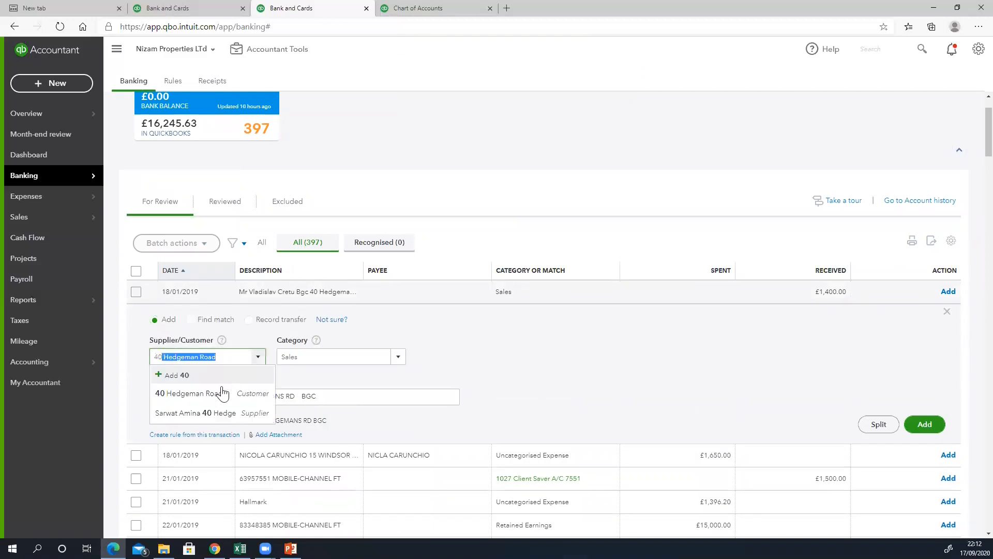
click(221, 395)
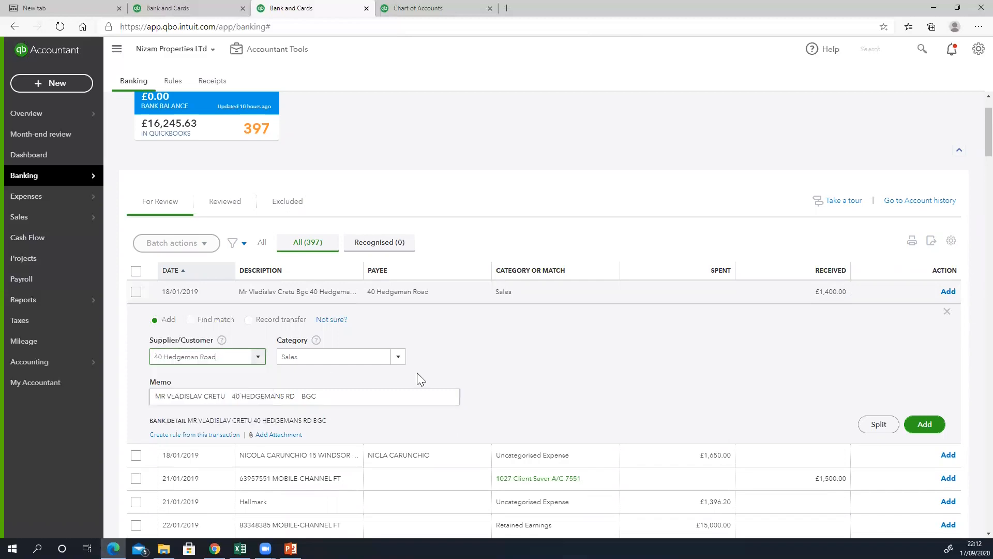
click(925, 424)
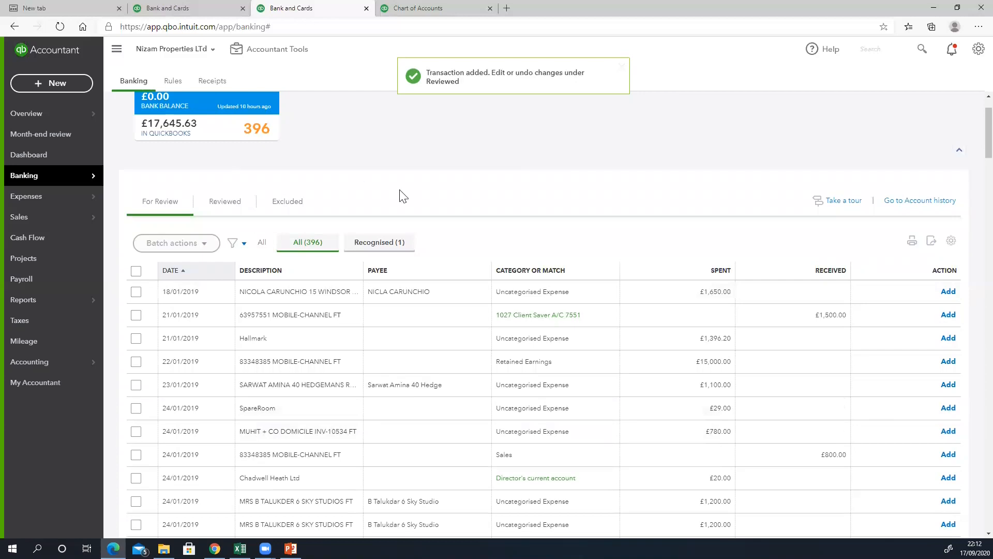
scroll(341, 327, down, 6)
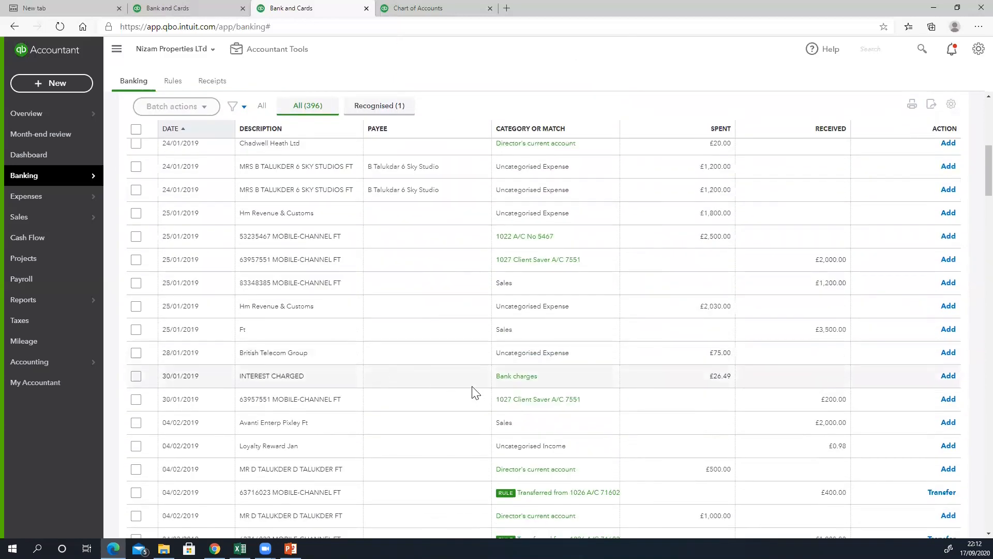
scroll(468, 391, up, 7)
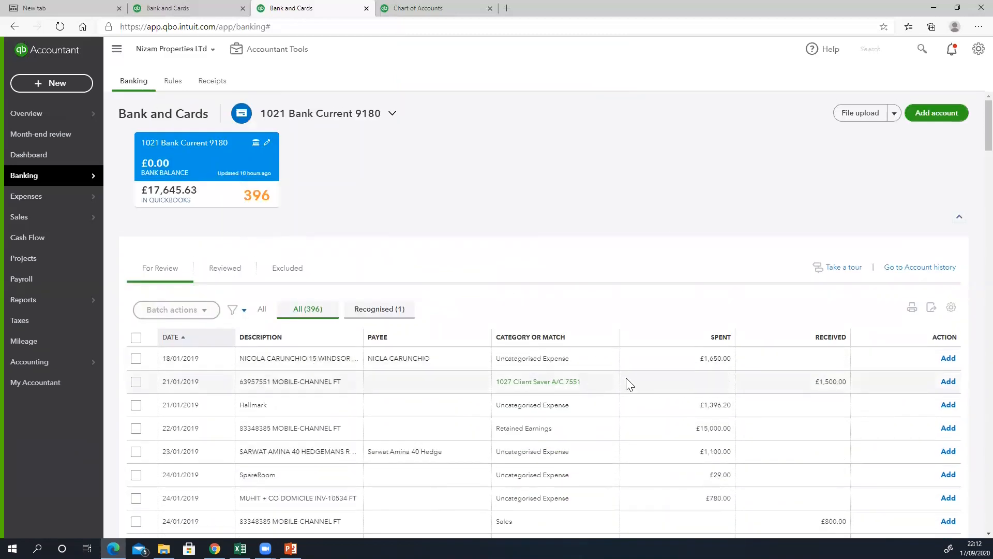
click(296, 355)
- Give the 18/01 £1,650 payment its supplier, categorise it as 5100 Cost of sales and add it
click(207, 423)
text(nic)
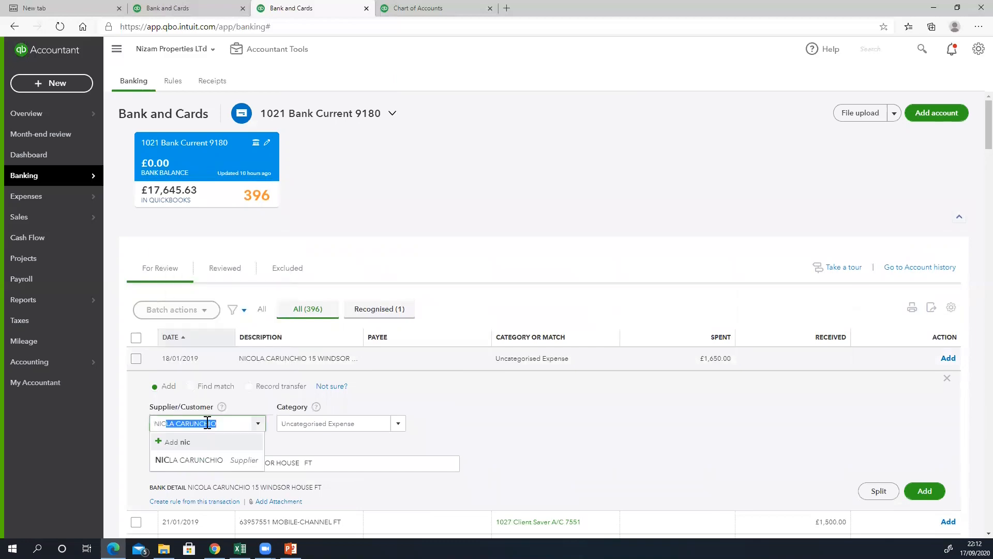
click(233, 460)
click(319, 424)
text(5)
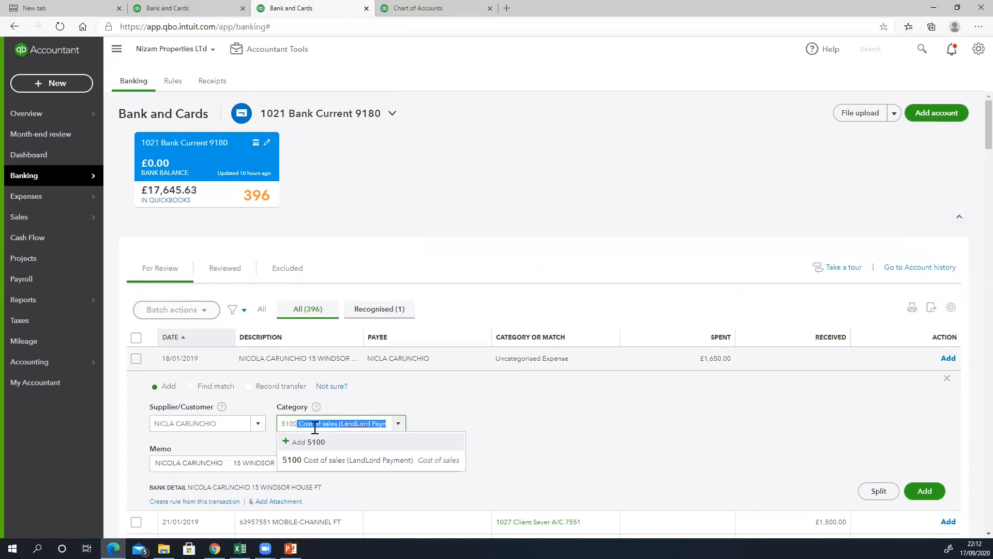
click(321, 464)
click(927, 508)
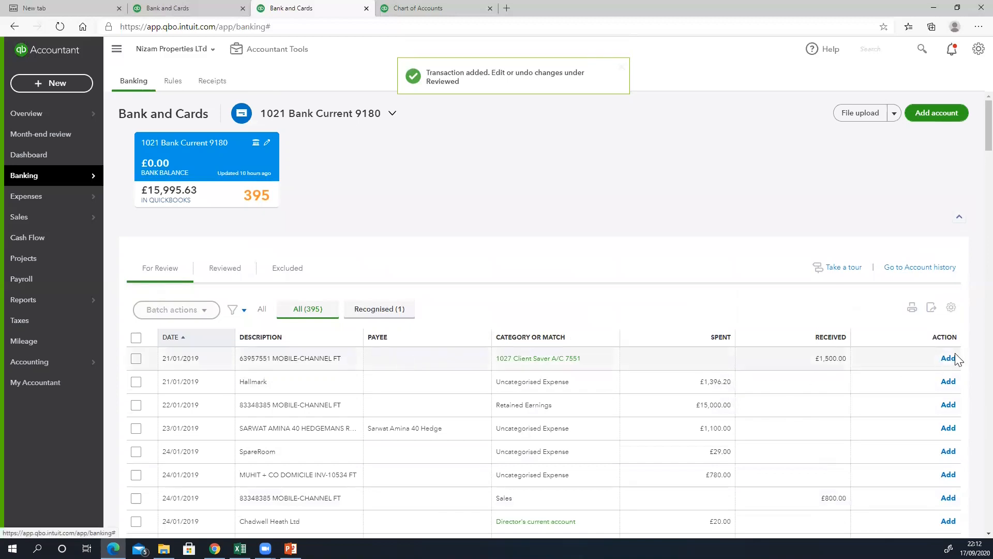
- Add the 21/01/2019 £1,500 Client Saver receipt and the Hallmark payment
click(949, 362)
click(949, 362)
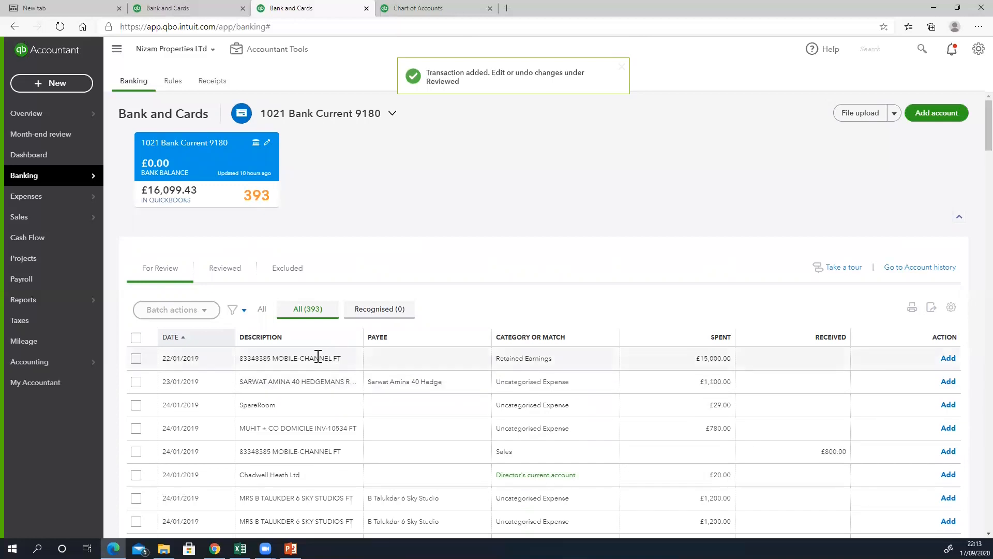
click(299, 361)
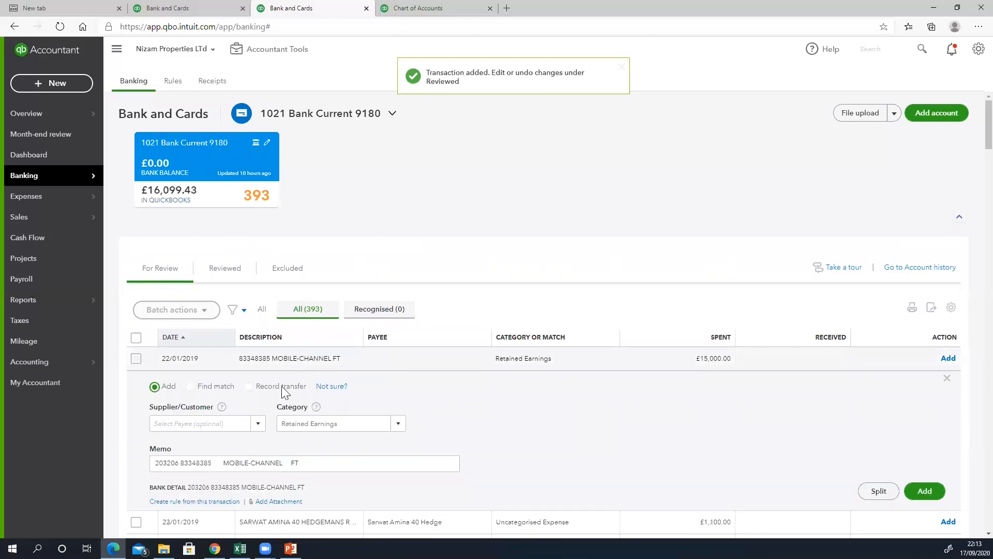
- Switch the 22/01 £15,000 payment to a transfer to 1020 Active Save 8385 and record it
click(241, 426)
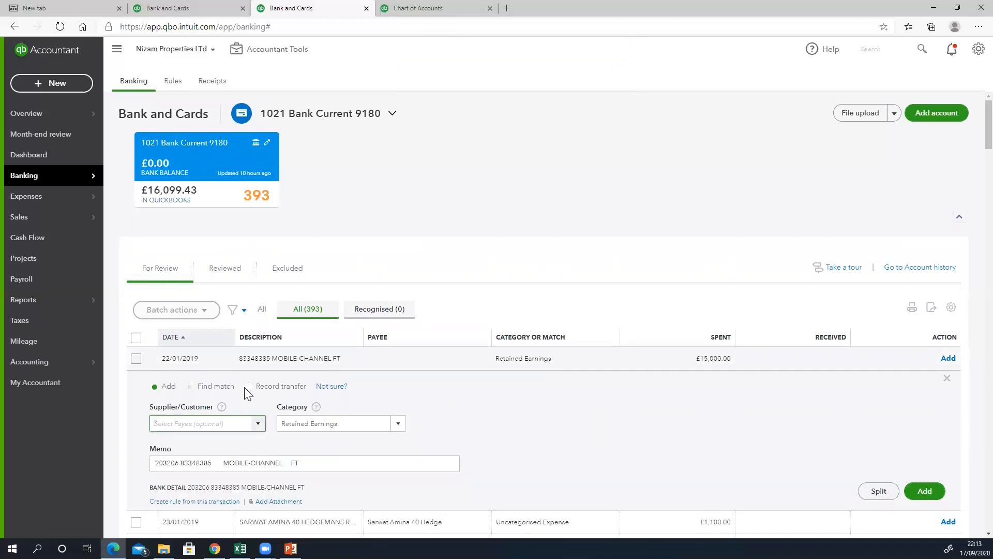
click(248, 386)
click(234, 426)
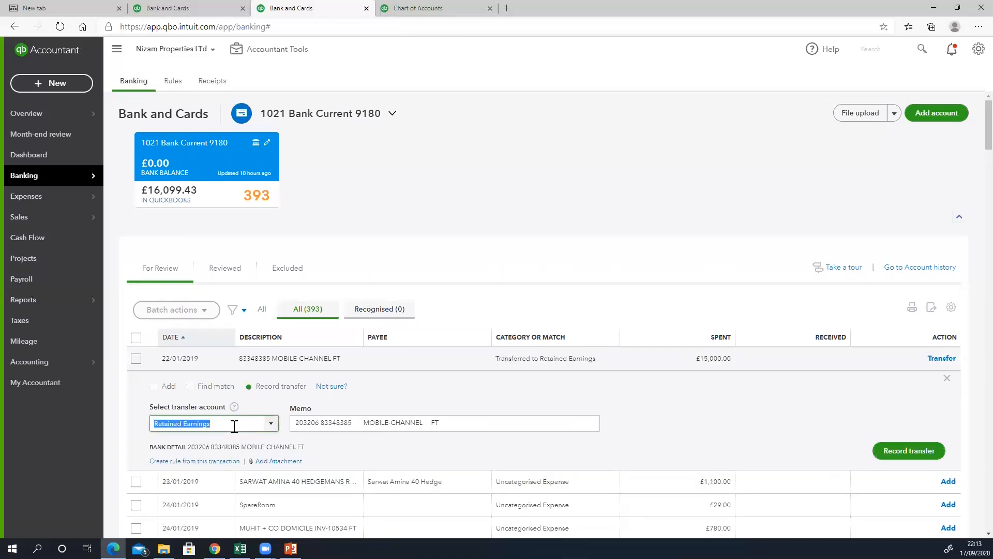
text(8)
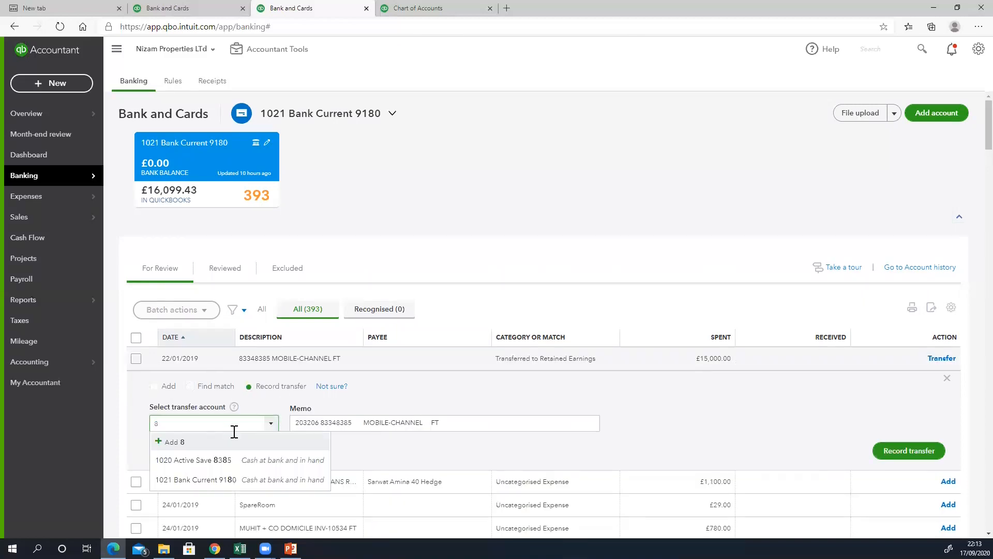
click(236, 460)
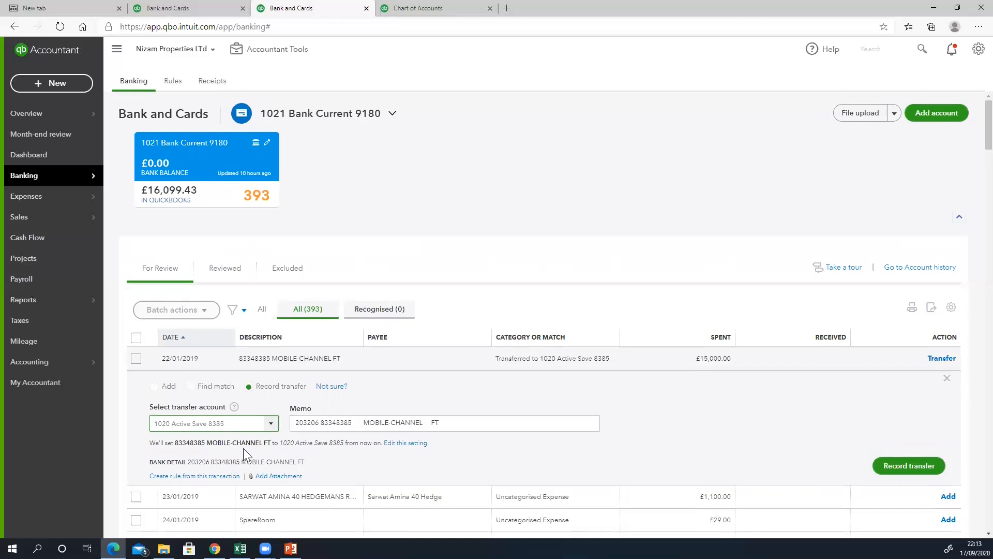
click(907, 473)
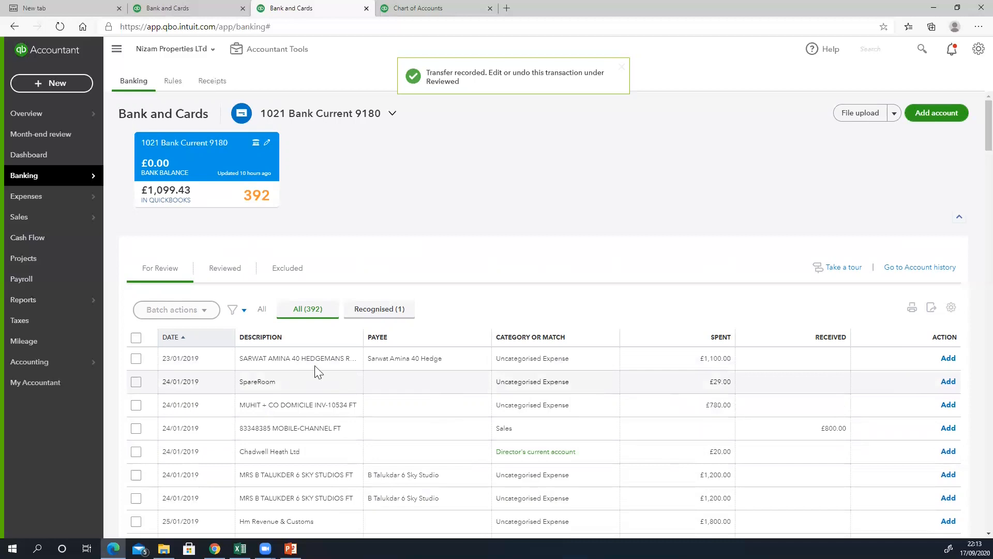
click(298, 359)
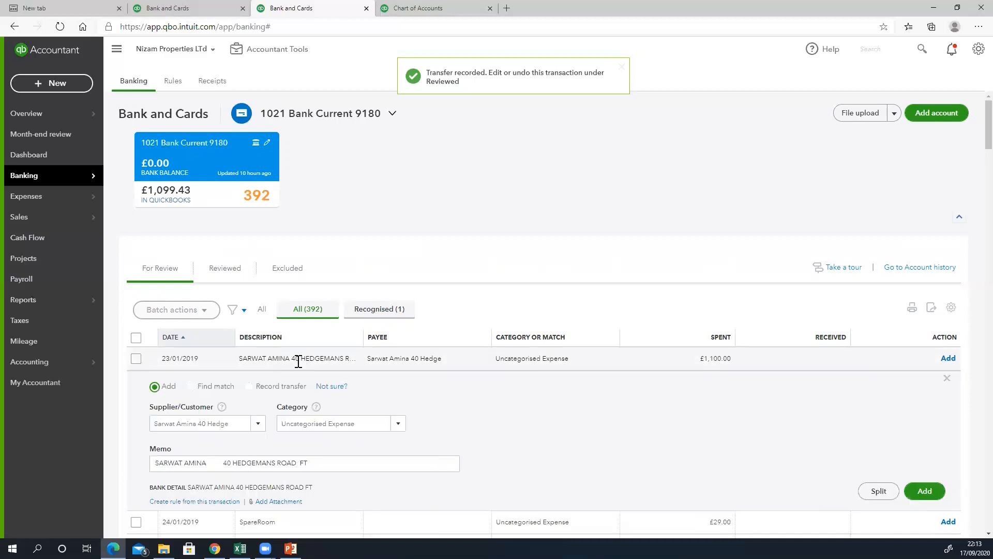
- Categorise the £1,100.00 payment as 5100 Cost of sales and add it
click(376, 424)
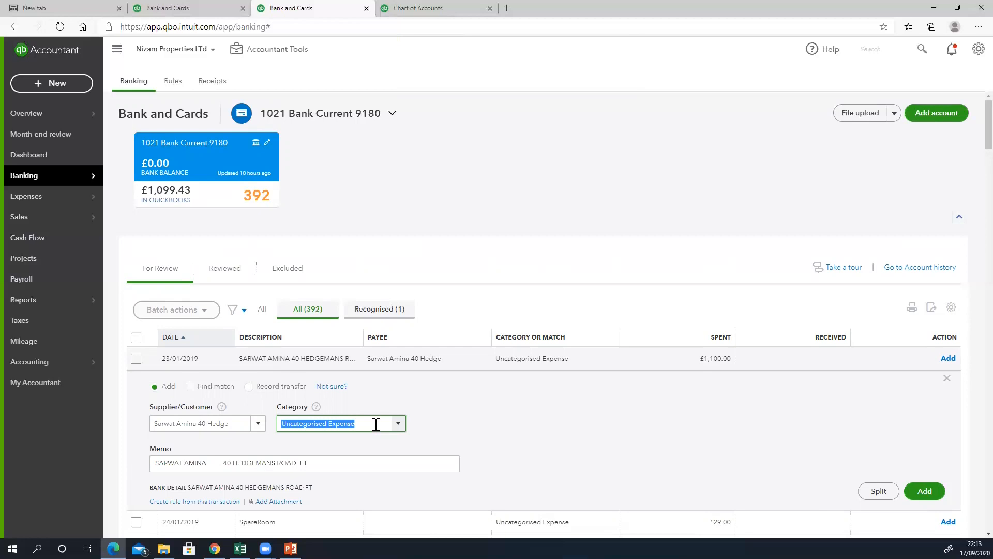
text(5100 Cost of sales (LandLord Paym)
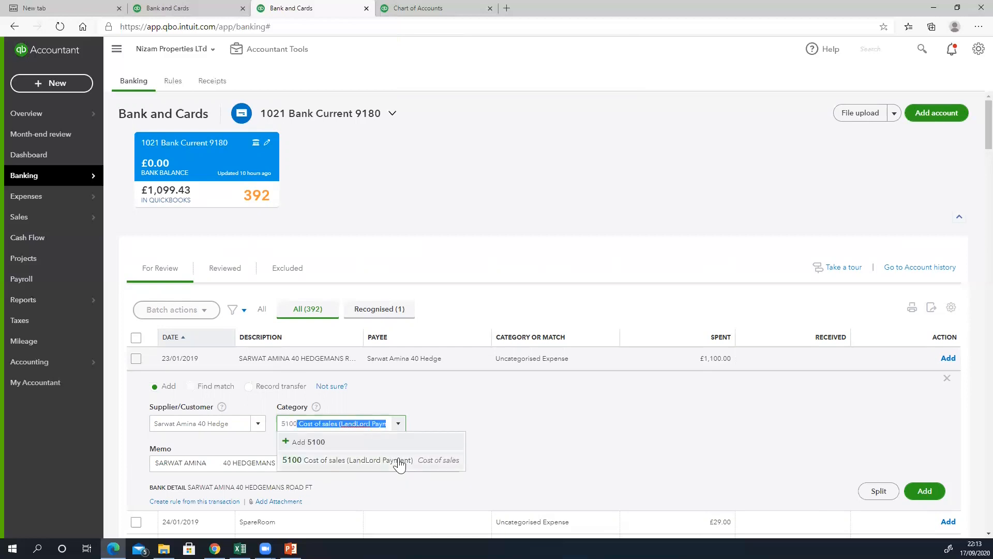
click(400, 460)
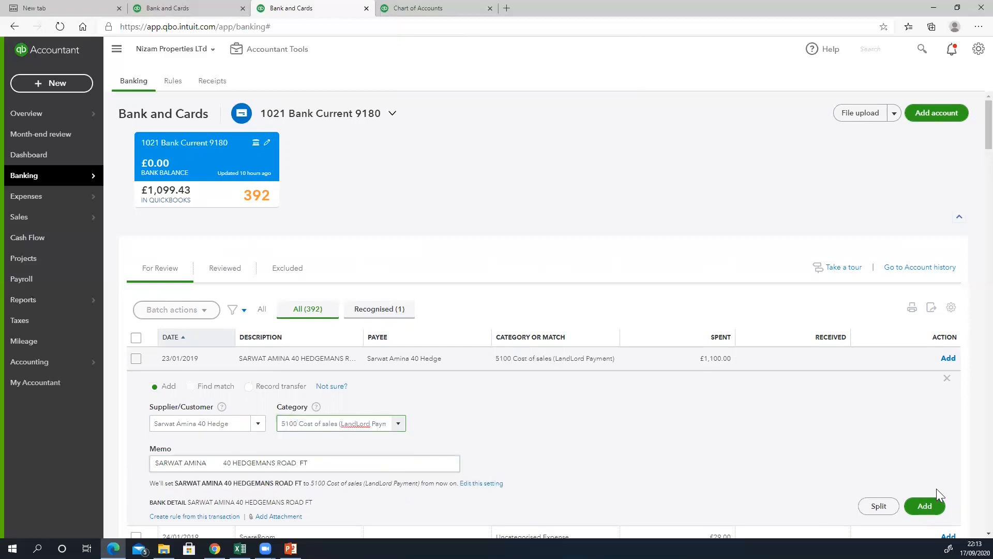
click(931, 503)
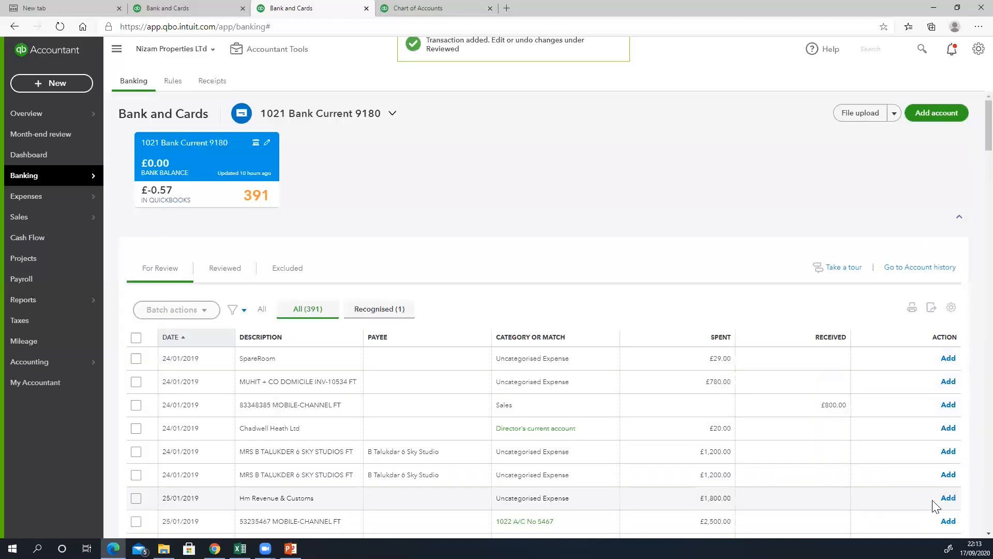
- Set MUHIT & CO as the payee on the £780.00 payment
click(533, 381)
click(317, 378)
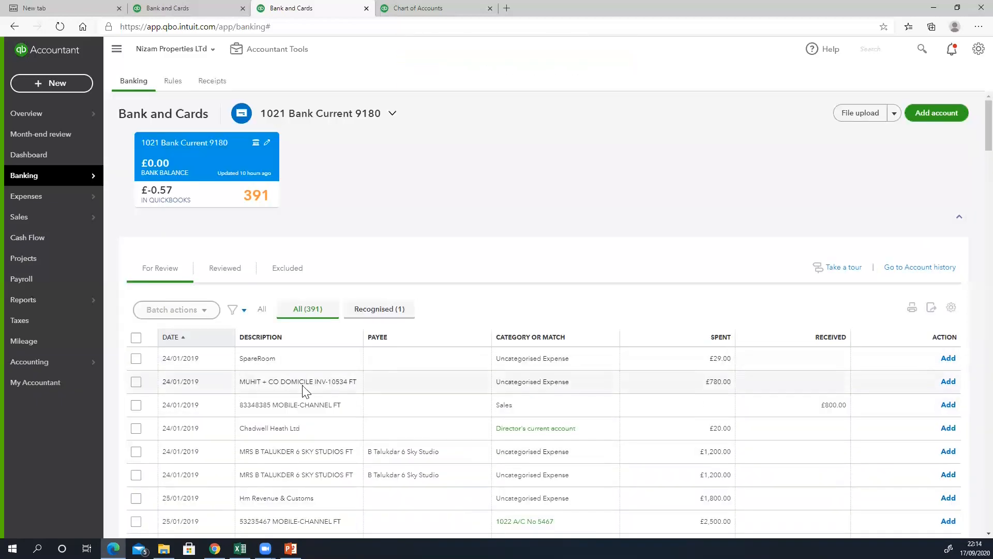
click(317, 380)
click(223, 446)
text(MUHi)
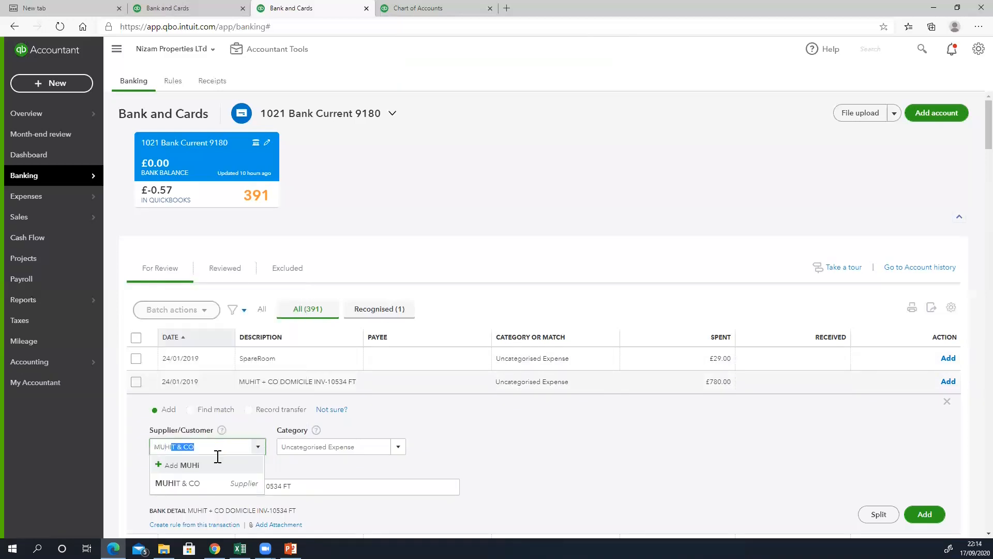
click(226, 483)
- Categorise the MUHIT + CO payment as Legal and professional fees and add it
click(333, 451)
text(Acc)
key(BackSpace)
key(BackSpace)
key(BackSpace)
text(Profess)
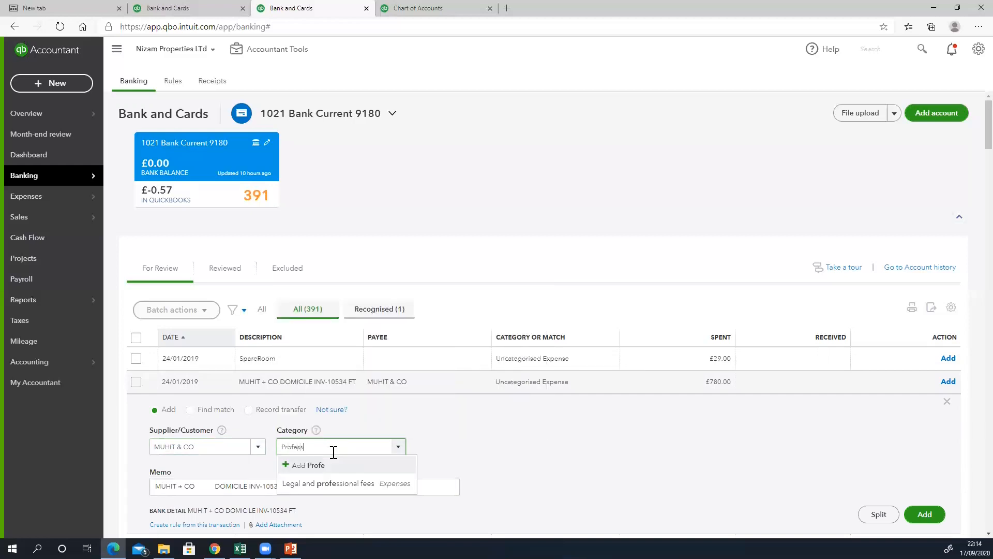
click(335, 482)
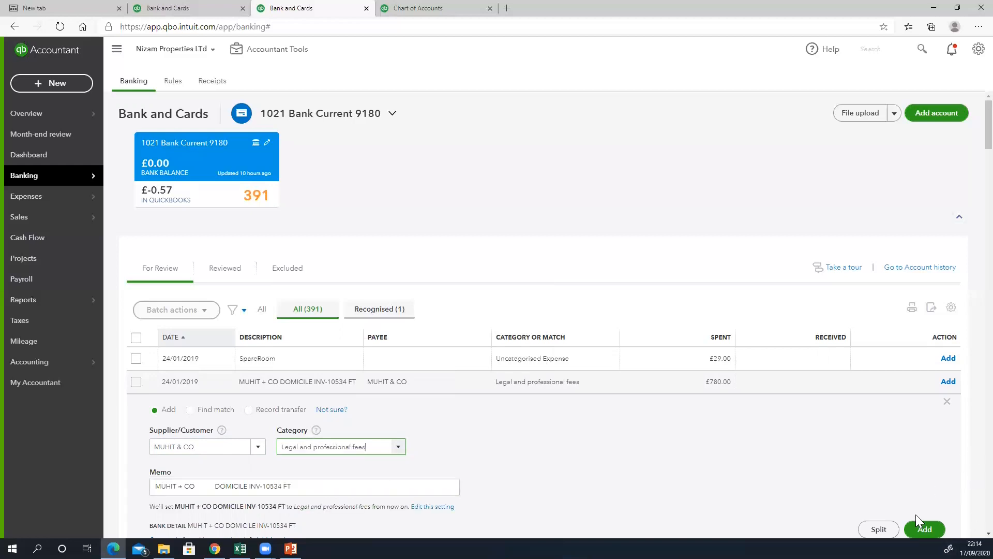
click(920, 529)
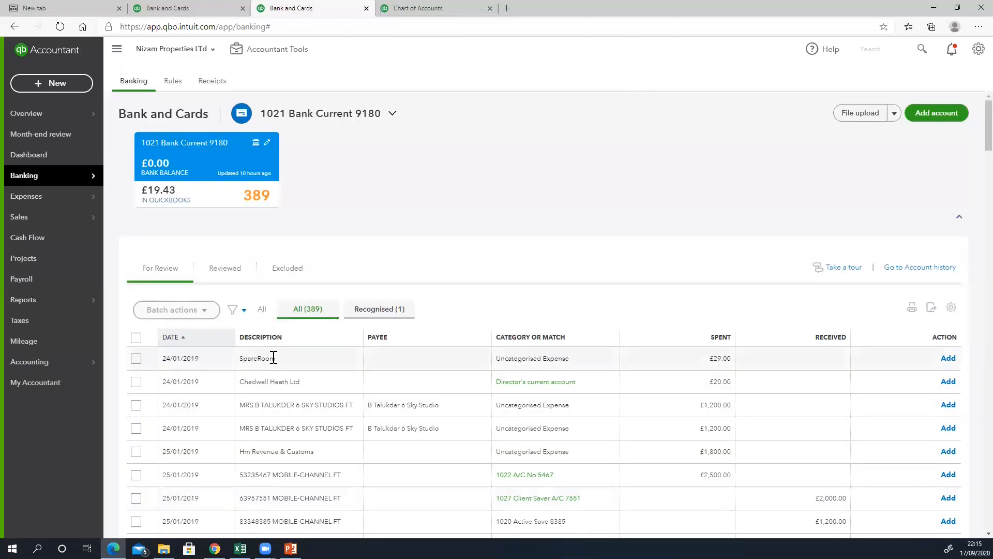
click(271, 358)
- Create SPAREROOM.CO.UK, copied from the memo, as a new supplier and payee
click(220, 424)
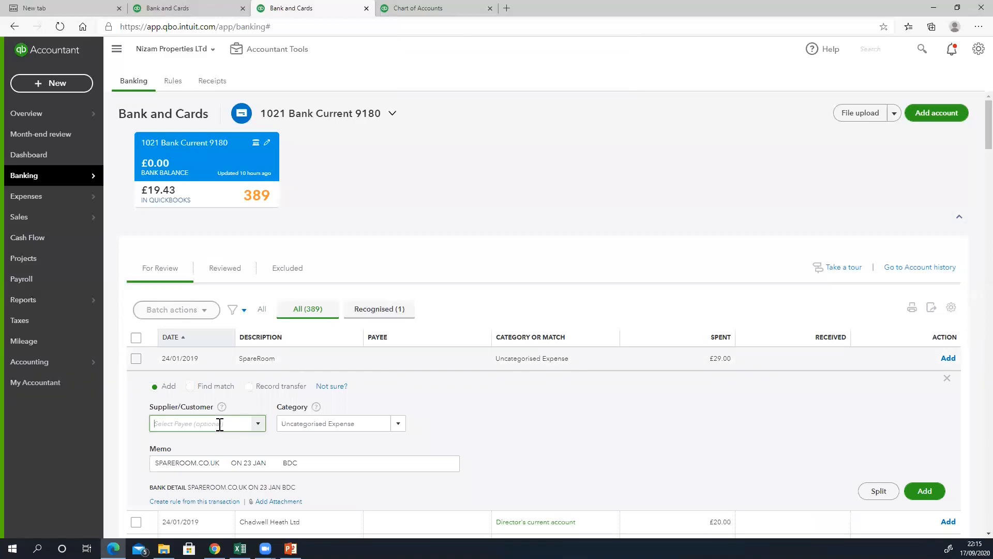
text(Spar)
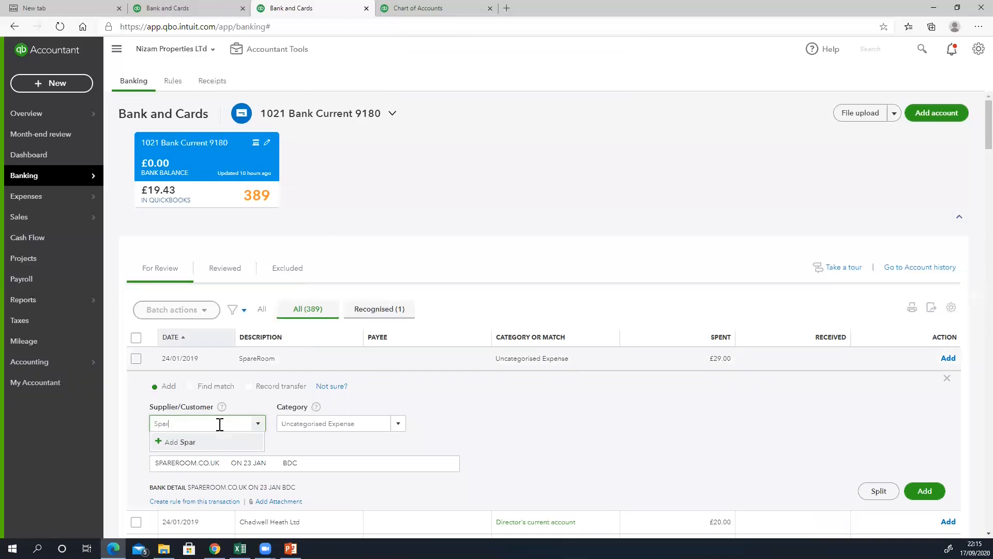
drag(220, 462, 140, 461)
key(ctrl+c)
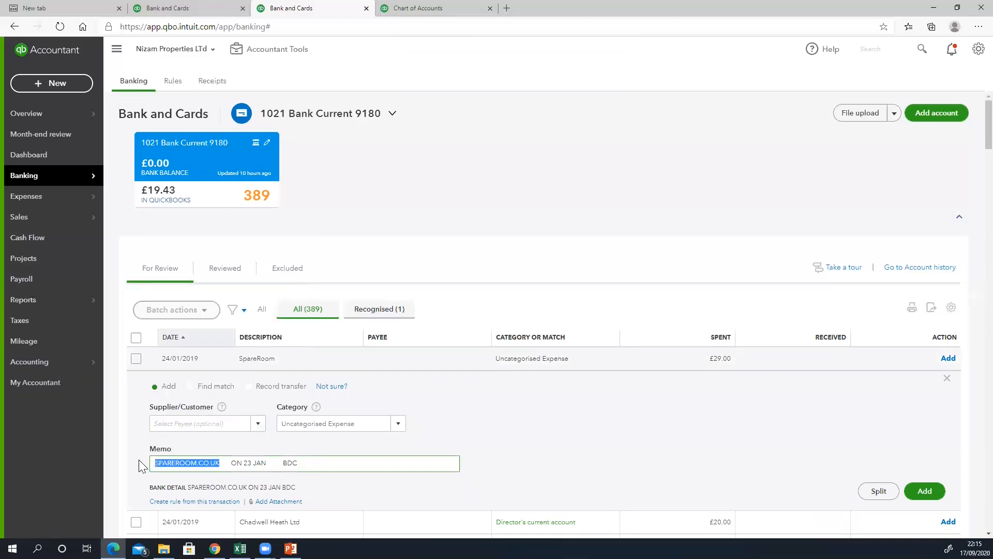
click(176, 424)
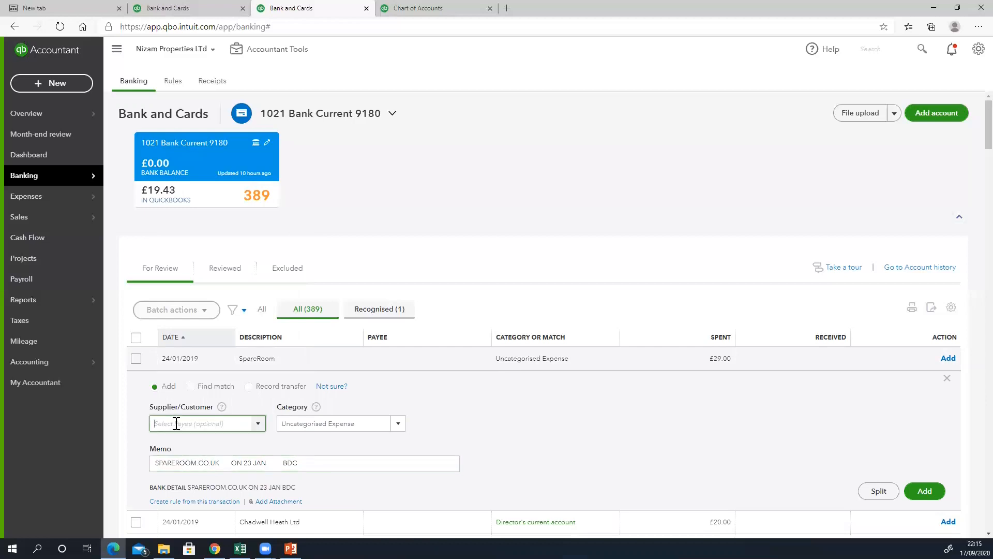
key(ctrl+v)
click(199, 443)
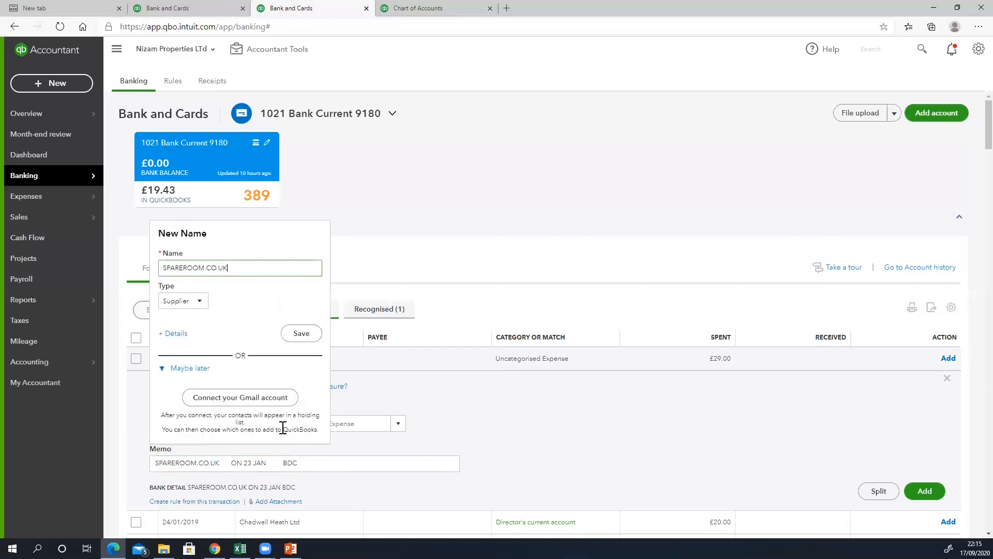
click(298, 333)
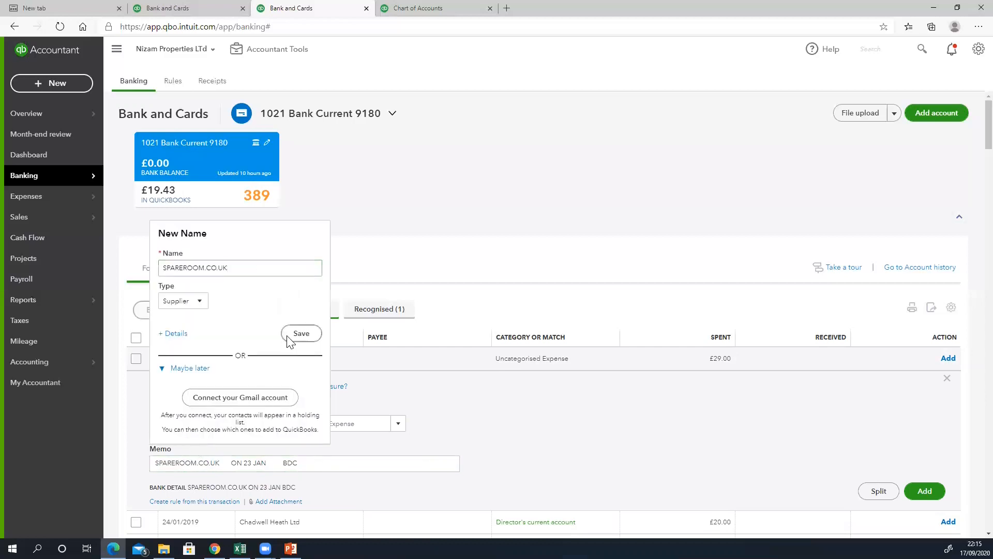
- Categorise the £29.00 SpareRoom payment as Advertising and add it
click(339, 425)
text(ad)
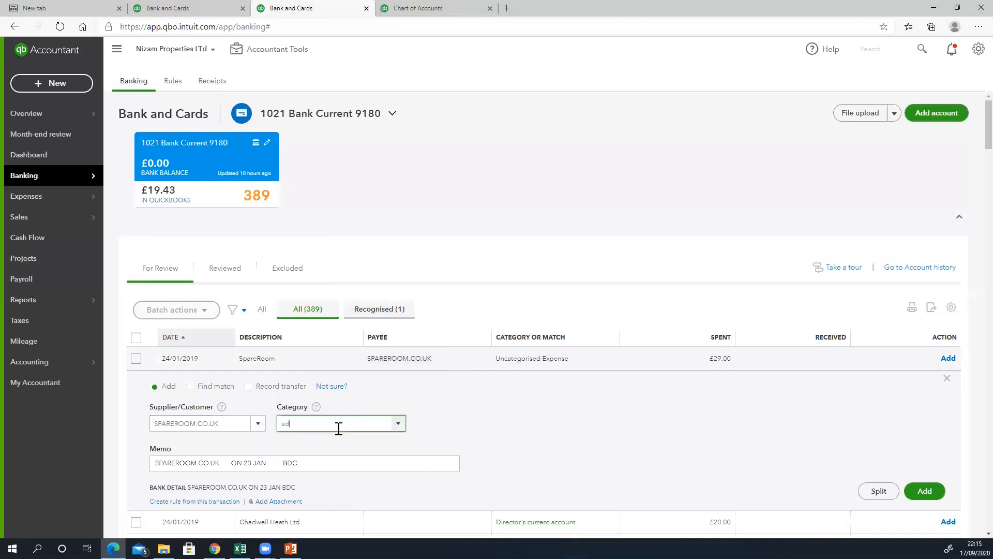
click(333, 458)
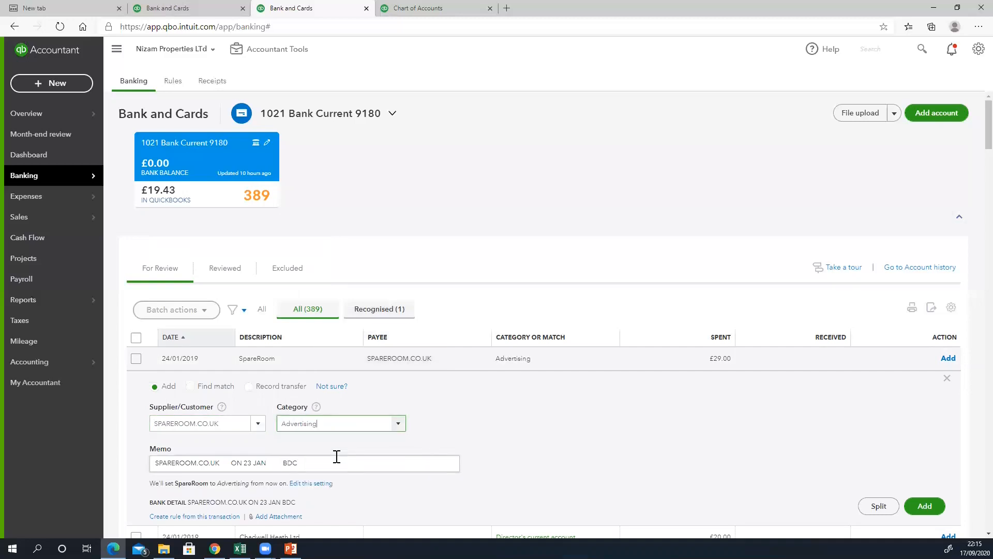
click(909, 506)
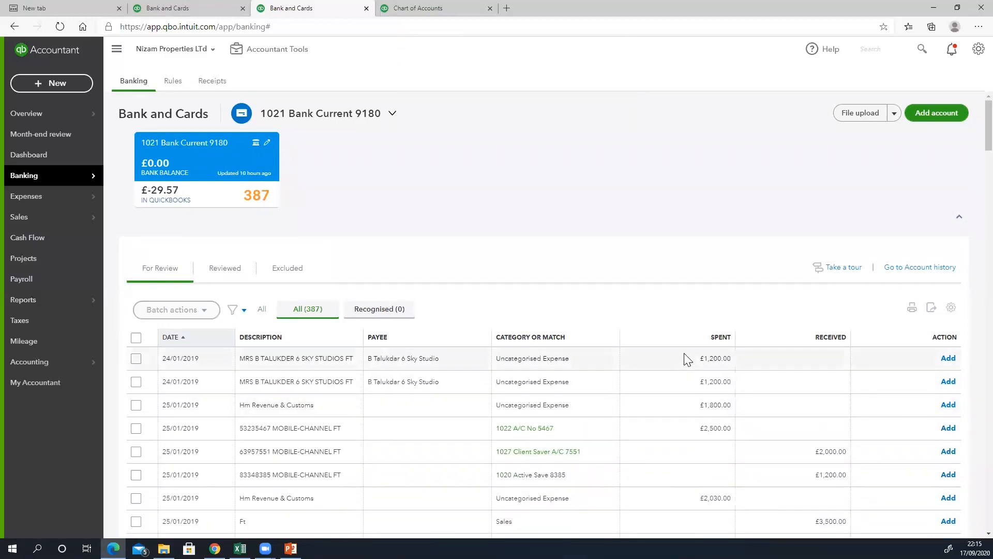
- Categorise the £1,200.00 Sky Studios payment as 5100 Cost of sales and add it
click(324, 359)
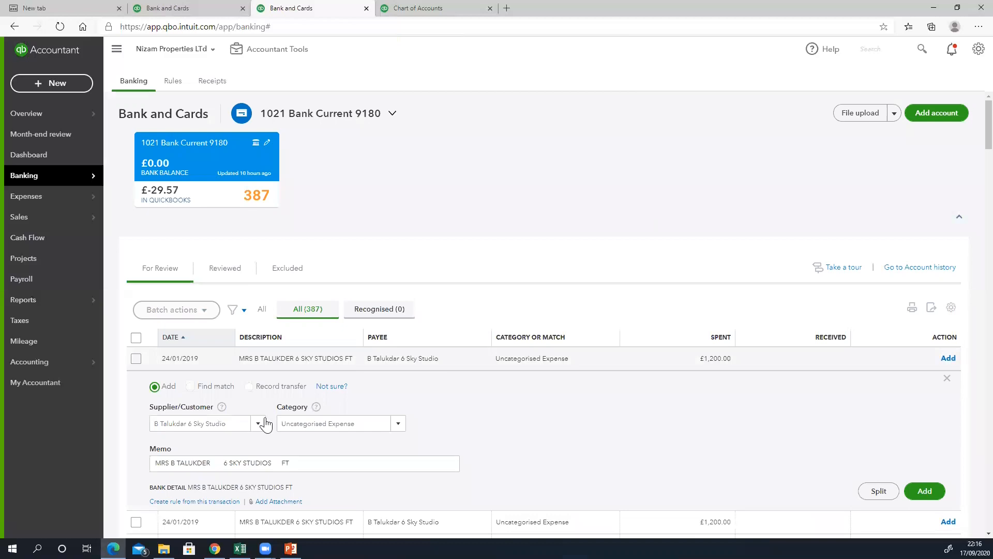
click(348, 426)
text(5100 Cost of sales (LandLord Paym)
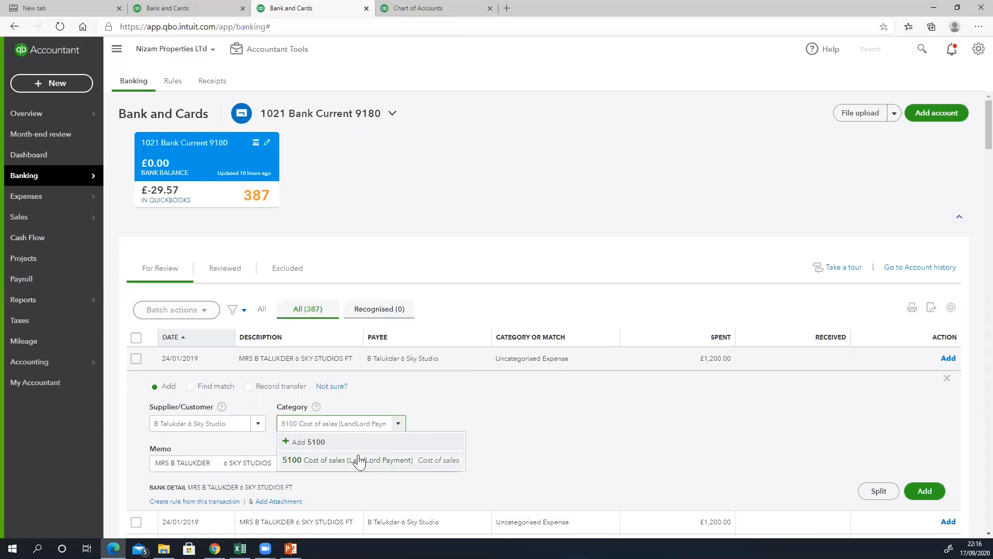
click(360, 459)
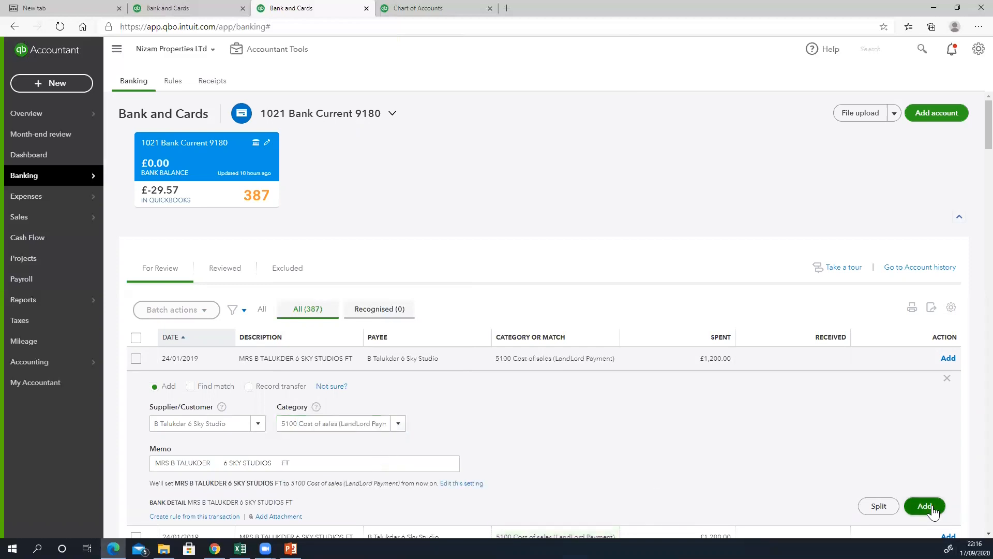
click(926, 507)
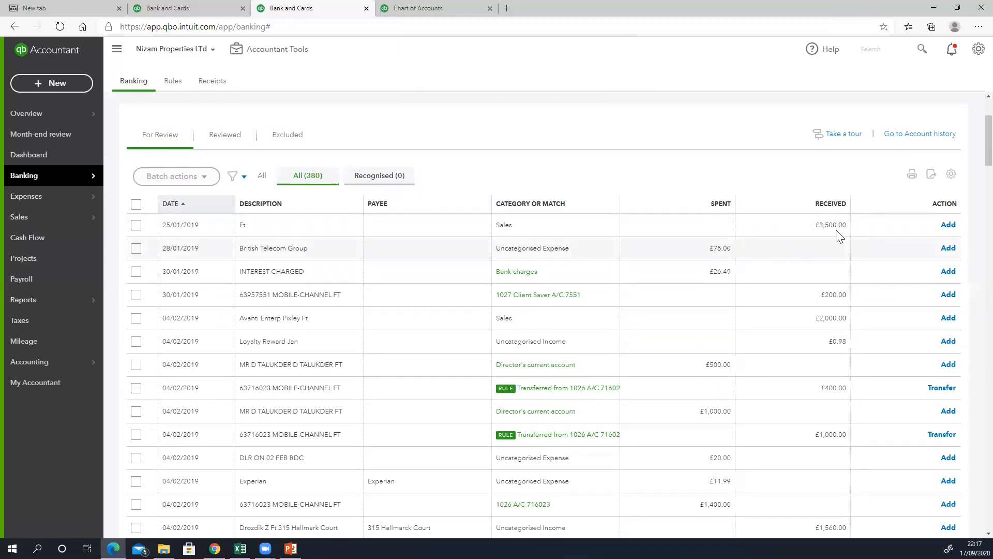
- Record the £3,500.00 Ft receipt as a transfer from 1027 Client Saver A/C 7551
click(320, 228)
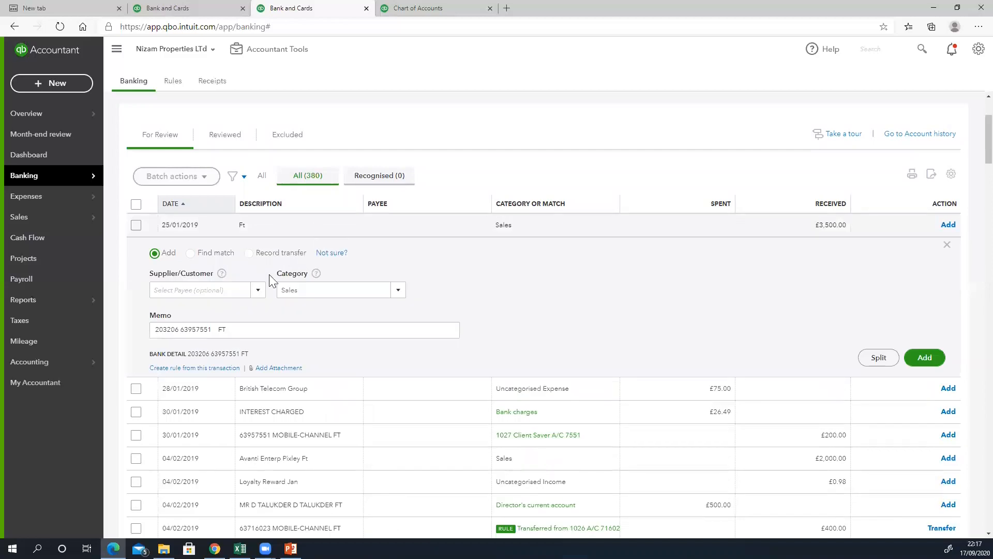
click(248, 253)
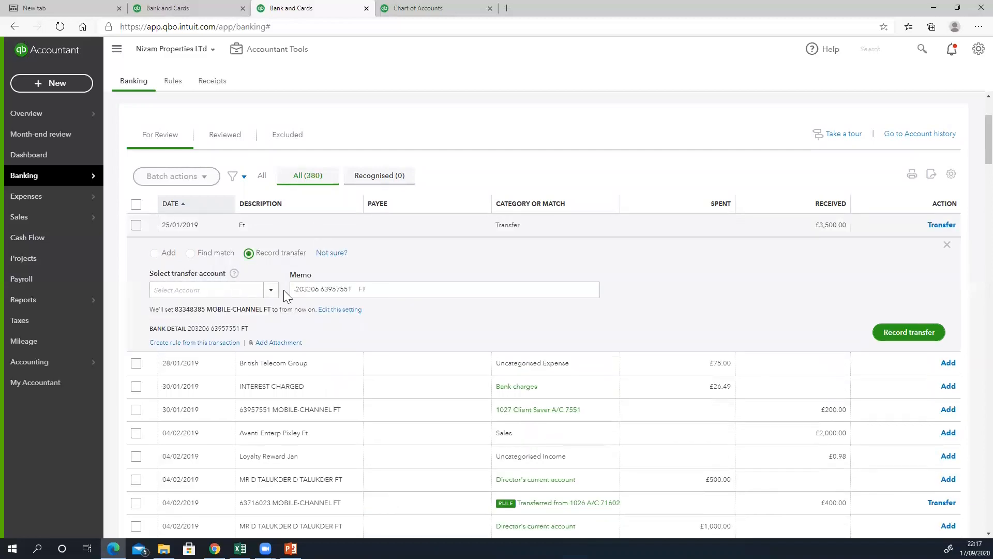
click(249, 290)
text(7551)
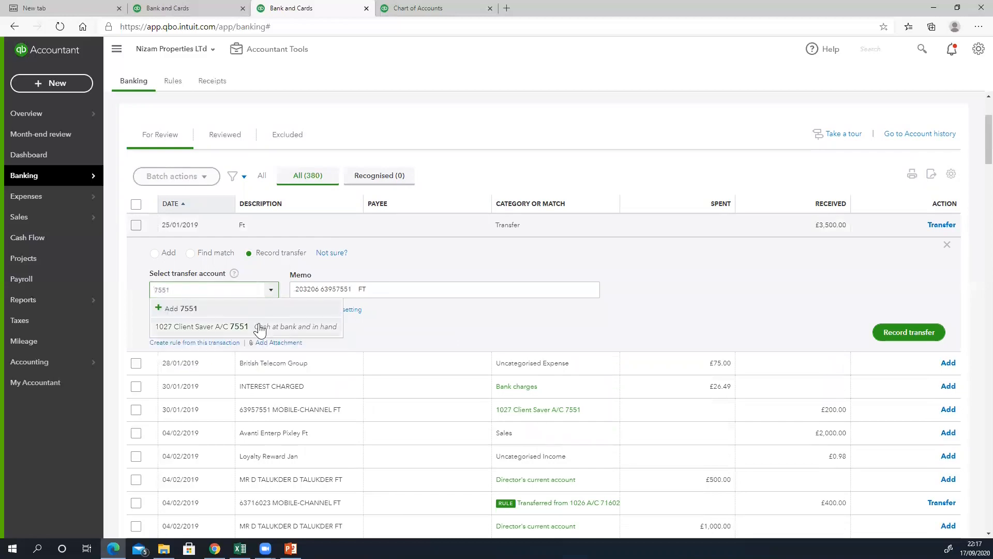
click(257, 327)
click(900, 332)
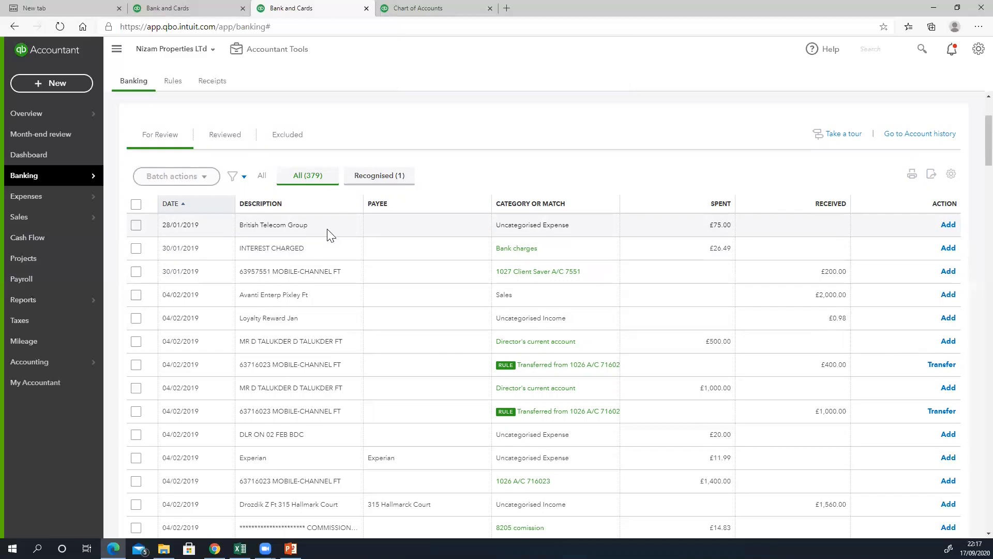
- Add the £75.00 British Telecom payment with payee BT as Telephone, then the interest charge
click(327, 229)
click(212, 286)
text(BT)
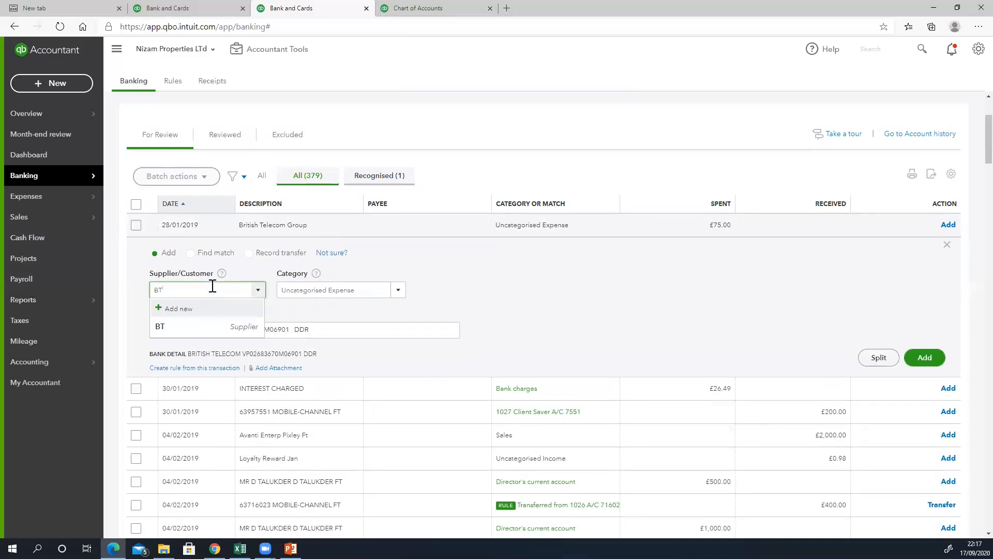
click(165, 330)
click(310, 291)
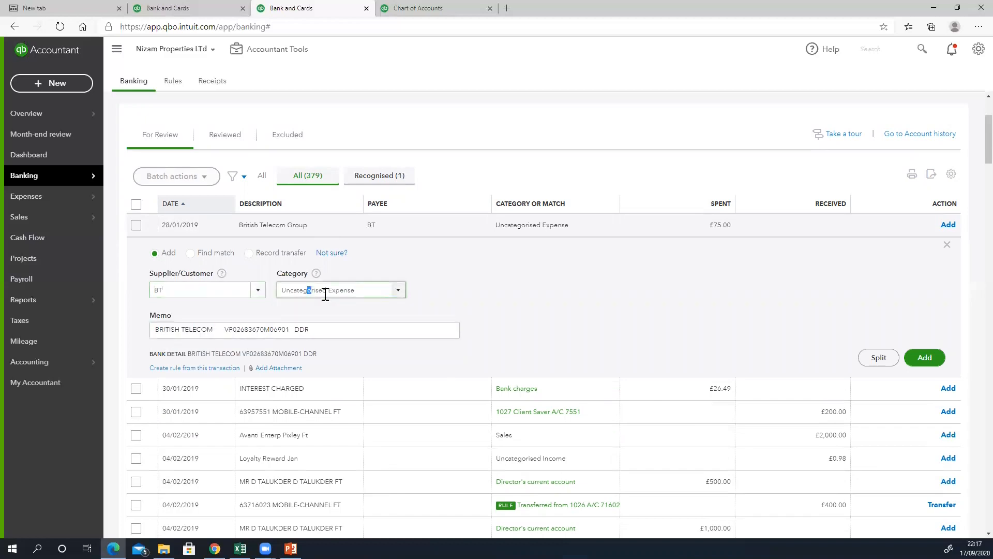
drag(371, 291, 217, 273)
text(Te)
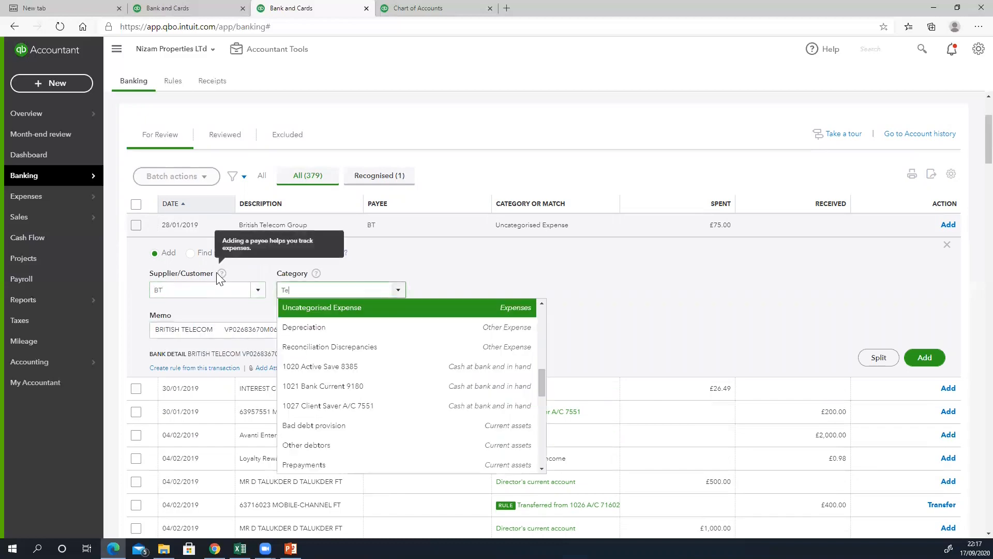
text(lephone)
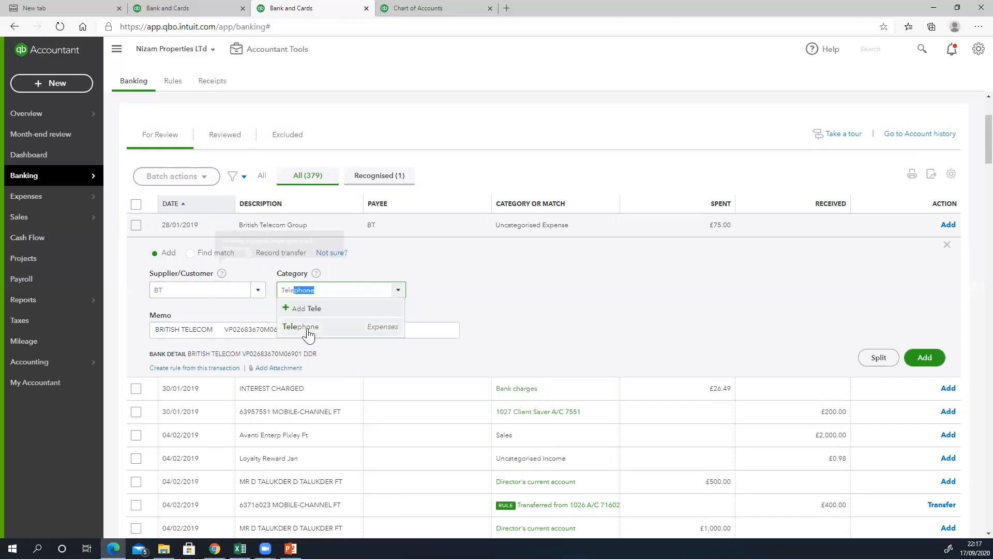
click(290, 327)
click(934, 372)
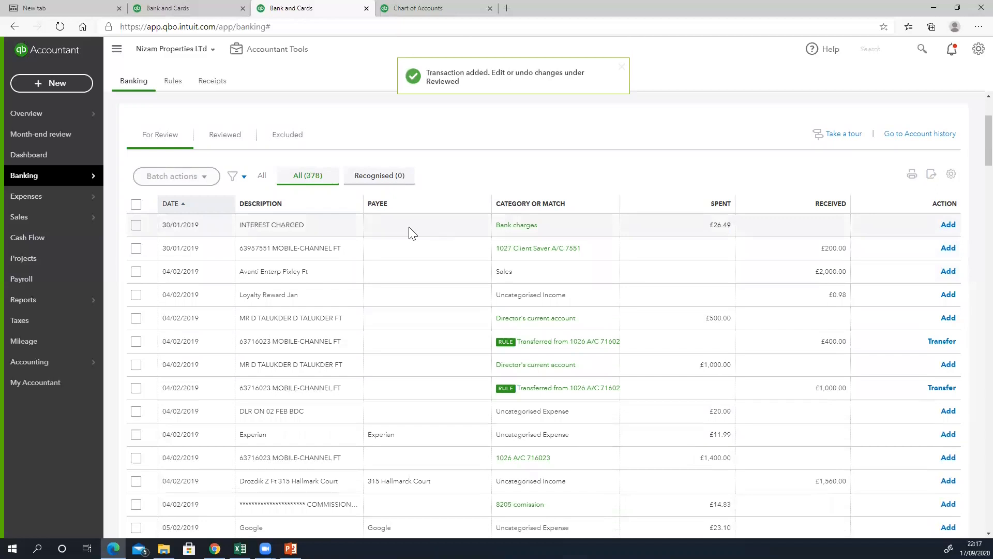
click(949, 226)
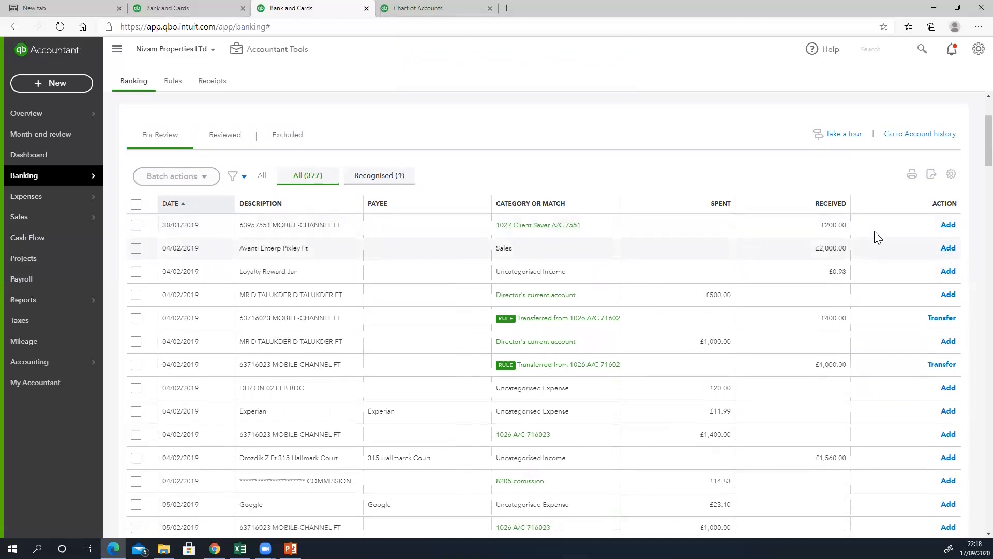
- Add the £200.00 Client Saver receipt and check the Reviewed list sorted by date
click(948, 225)
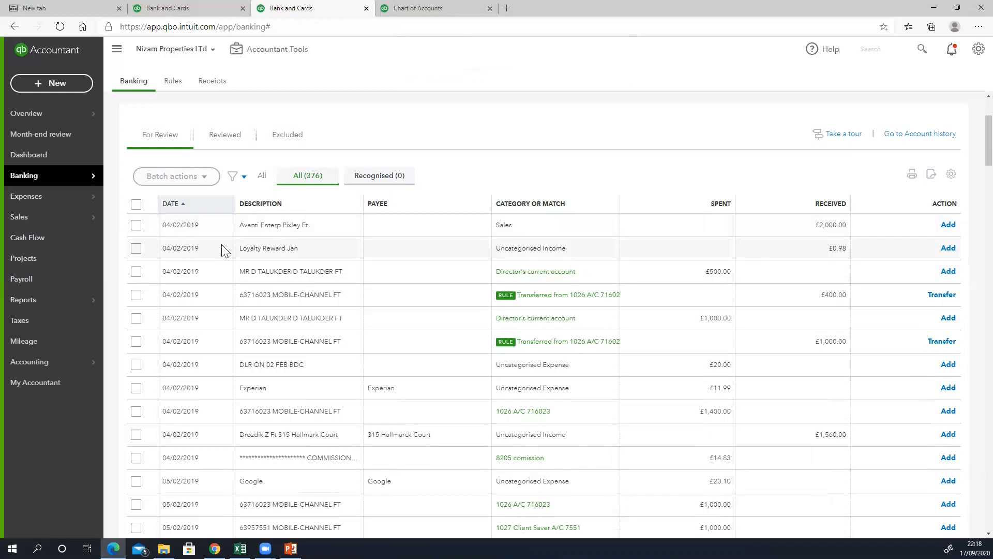
scroll(222, 247, up, 3)
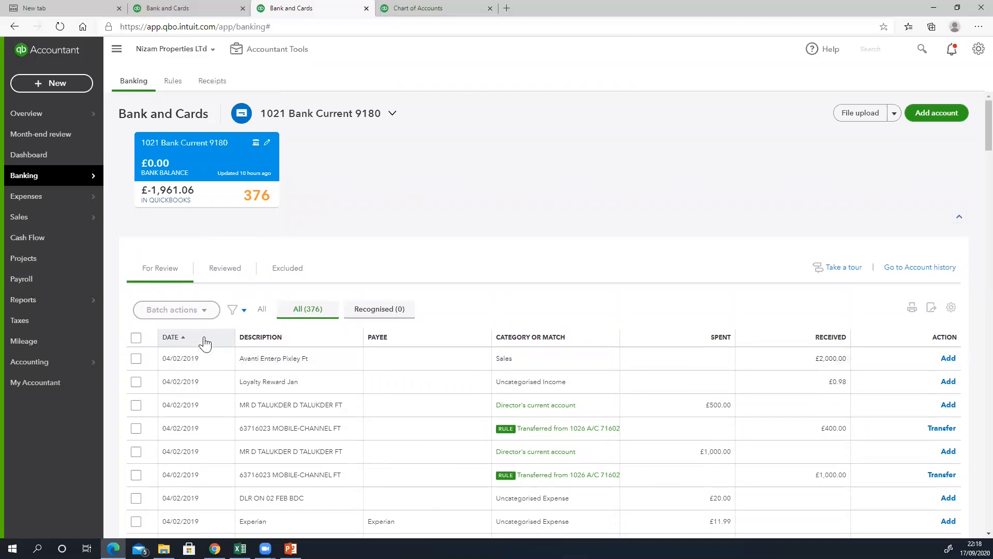
click(221, 270)
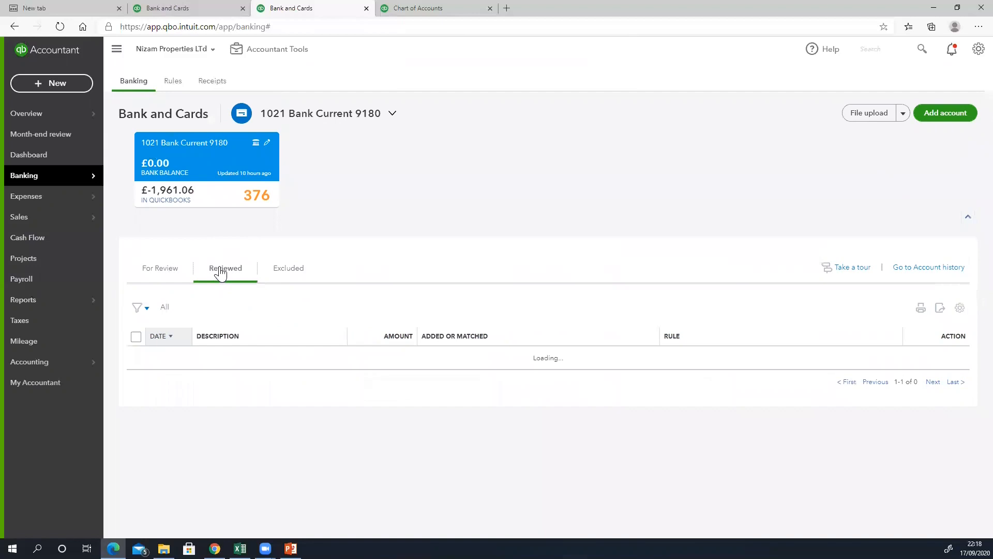
click(160, 337)
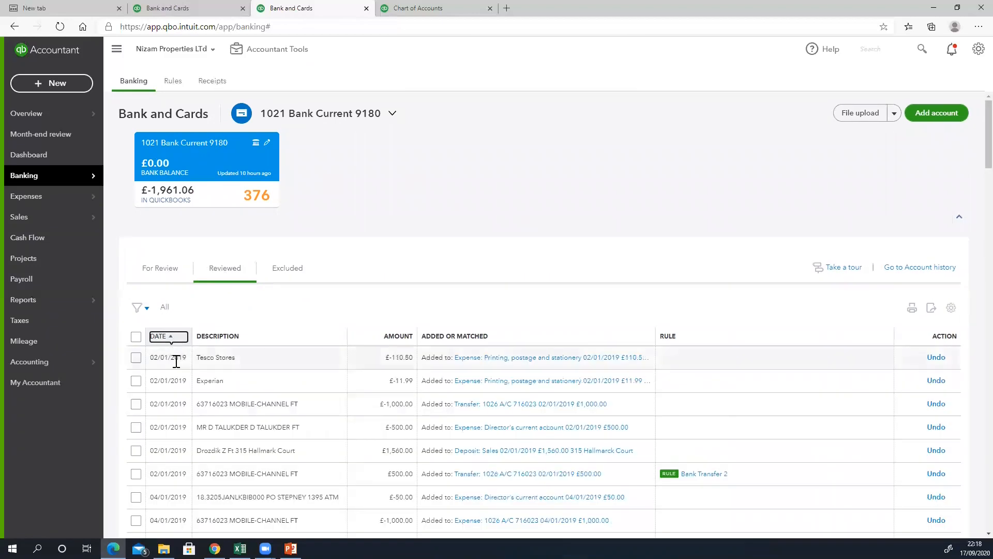
- Return to the For Review list sorted by date, oldest first
click(153, 269)
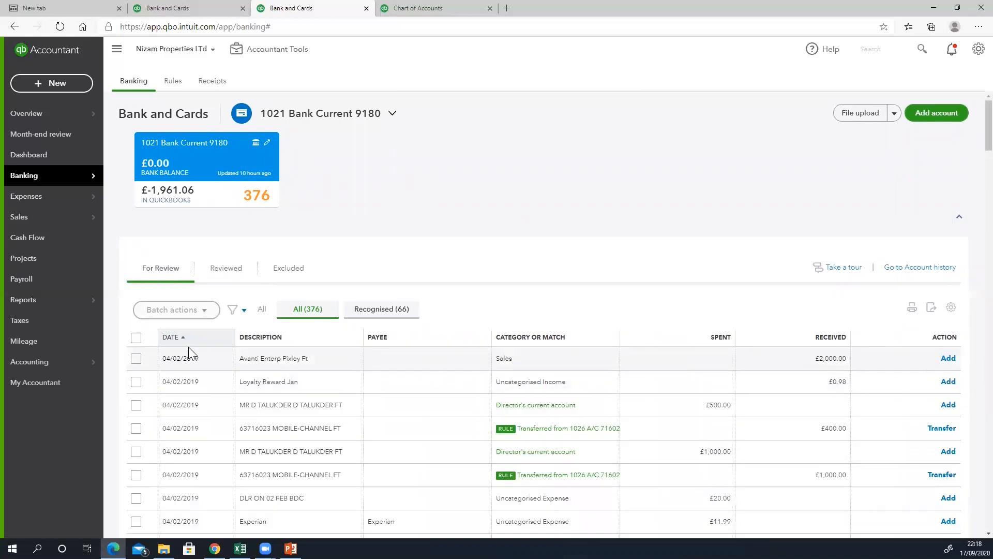
click(180, 338)
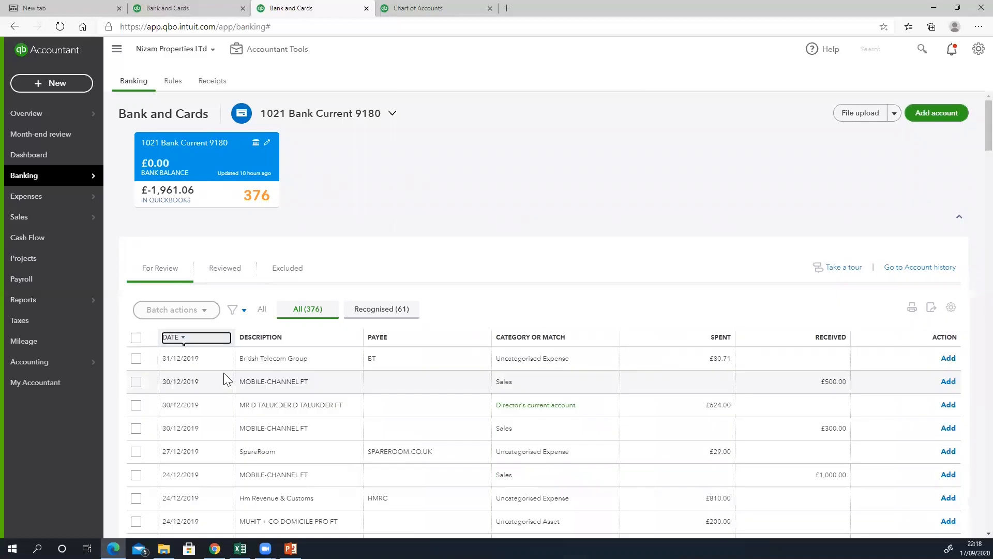
click(191, 340)
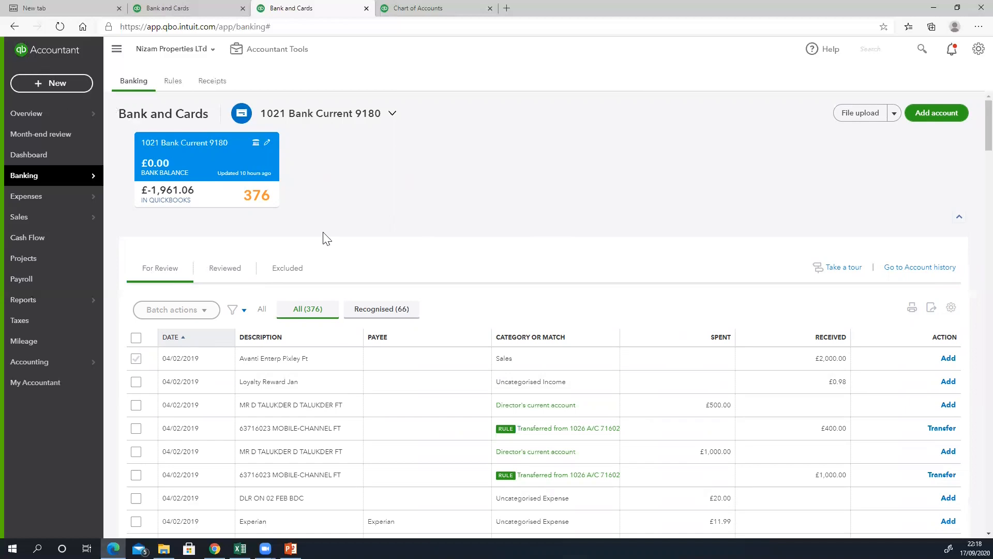
click(978, 49)
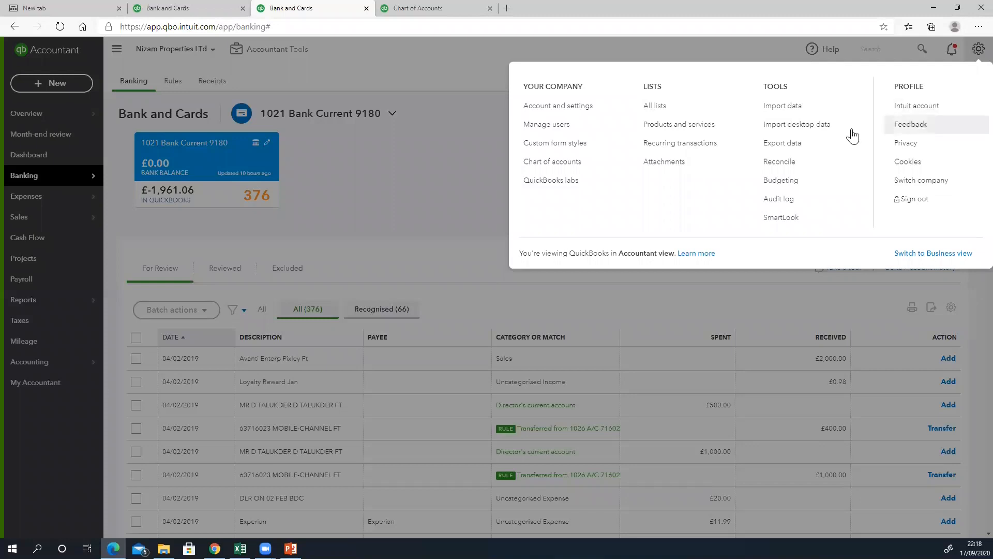
- Choose 1021 Bank Current 9180 as the account to reconcile
click(769, 165)
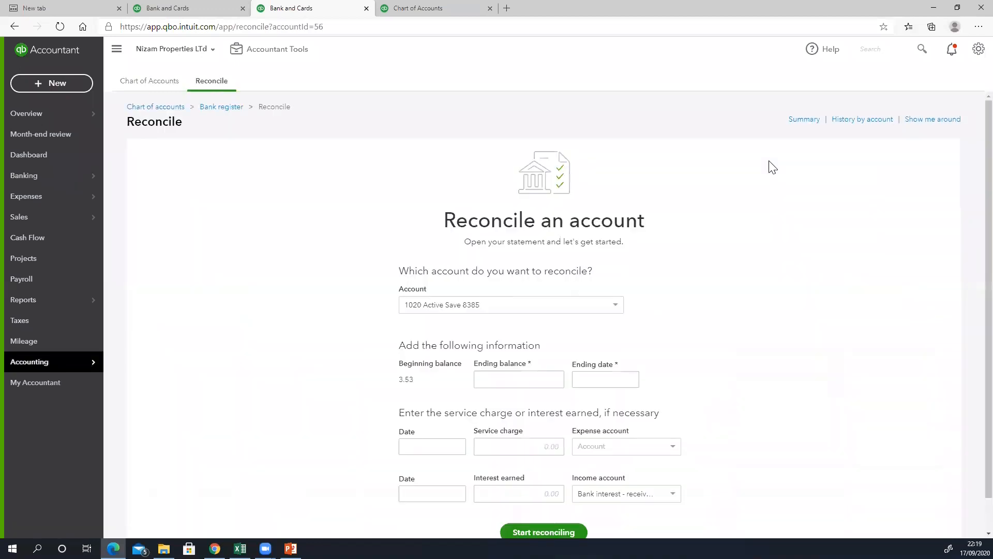
click(535, 312)
click(512, 342)
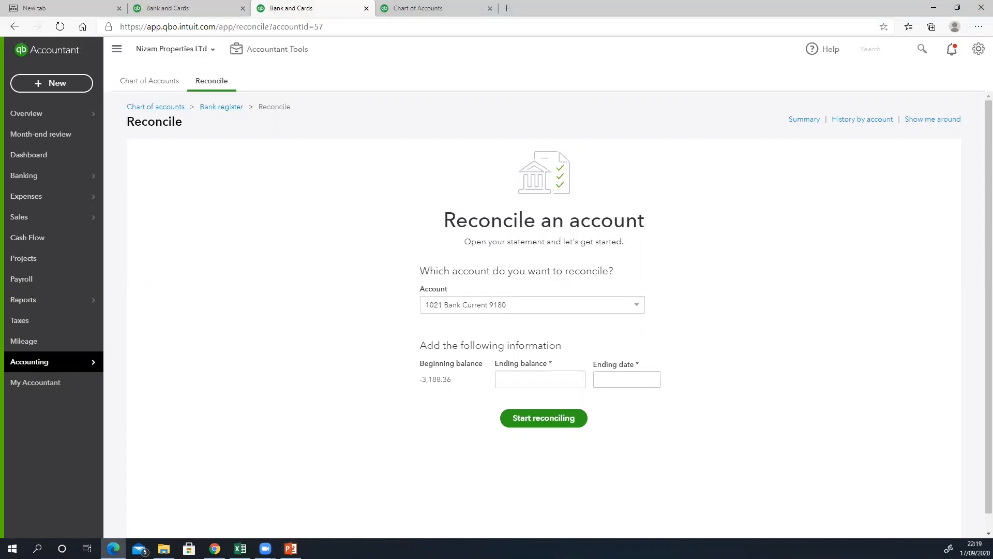
key(alt+Tab)
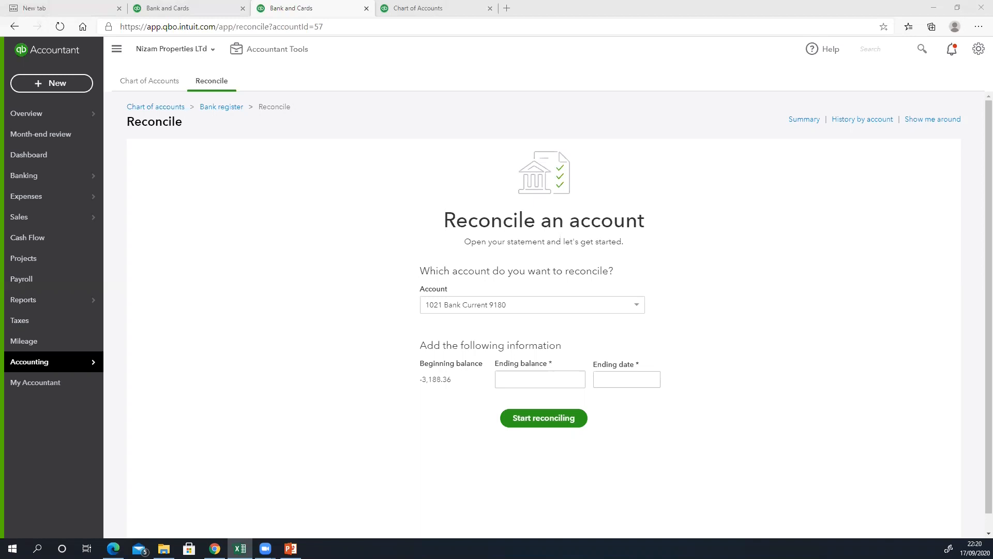
- Enter ending balance -2,632.22 and ending date 31/01/2019, then start reconciling
click(532, 381)
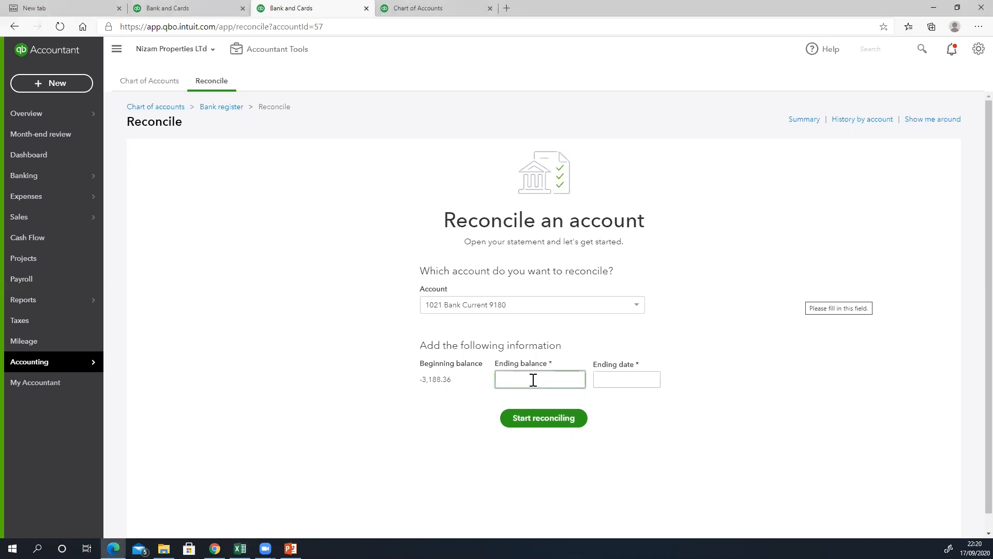
text(-2632.22)
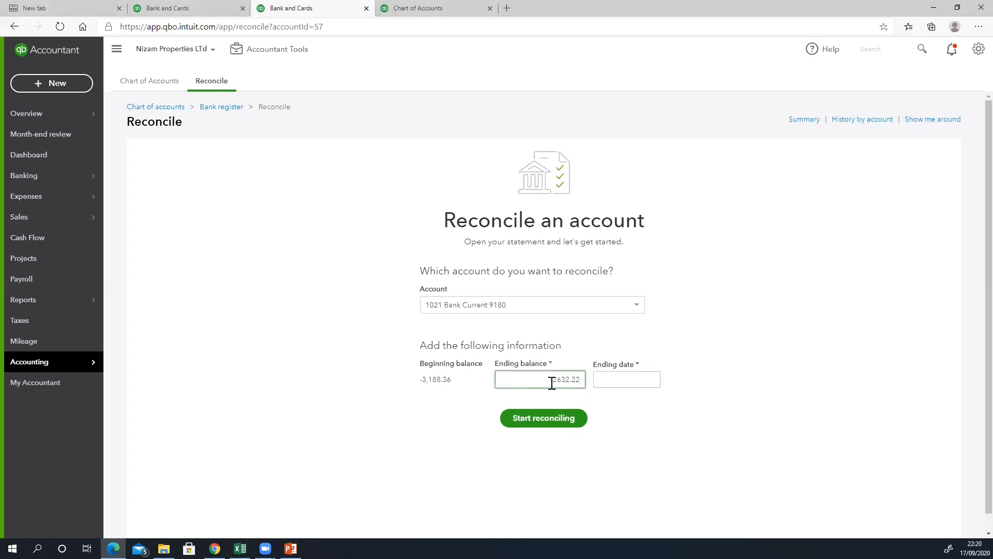
click(653, 381)
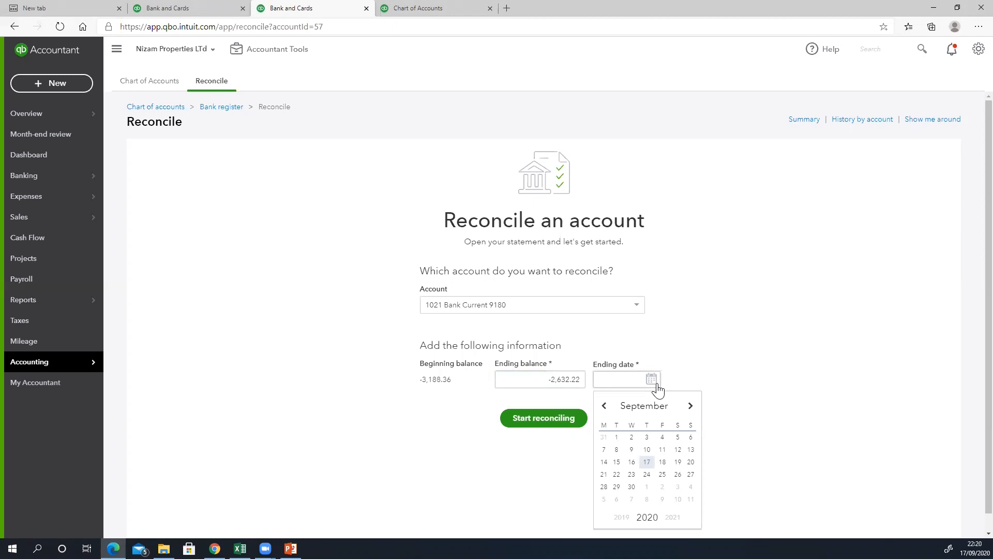
click(612, 384)
text(31/07/20219)
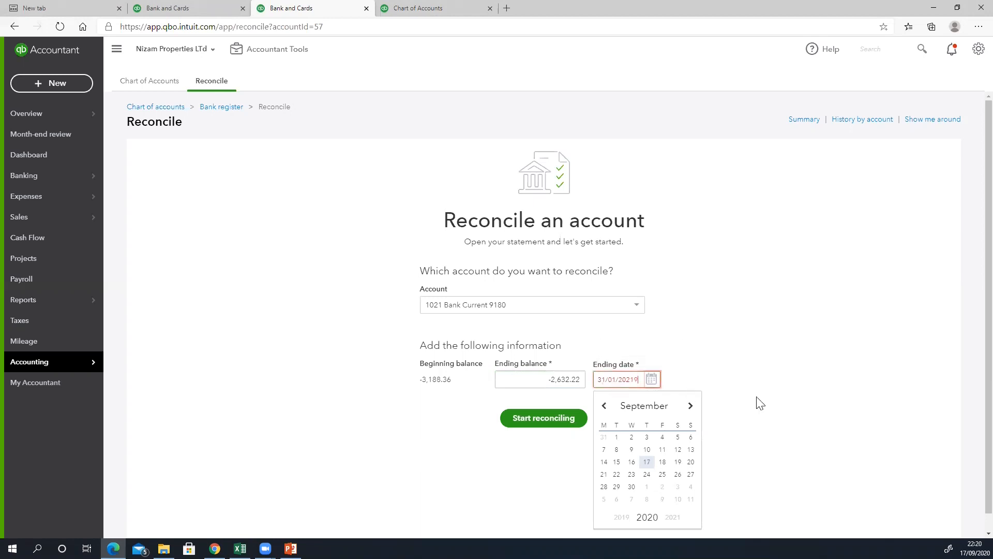
click(631, 379)
key(BackSpace)
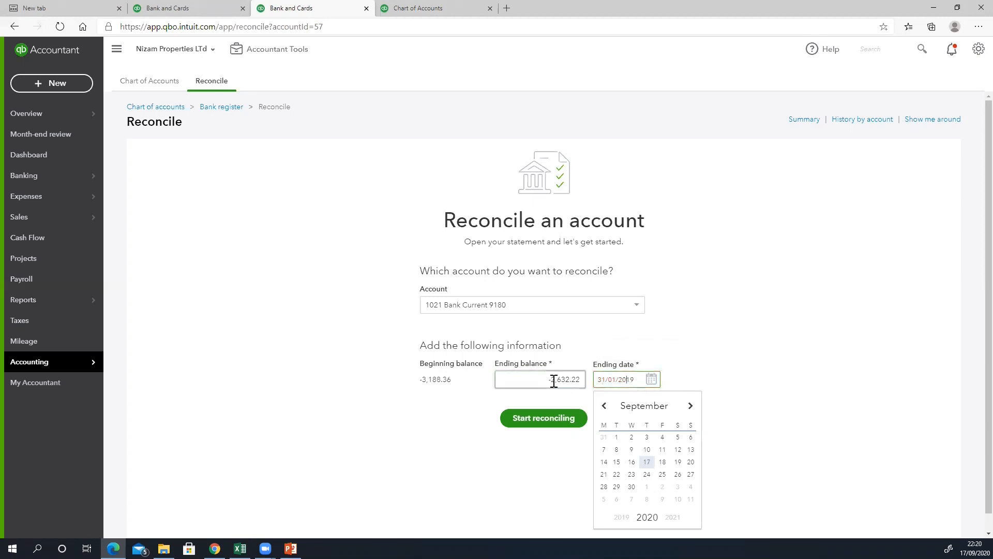
click(776, 380)
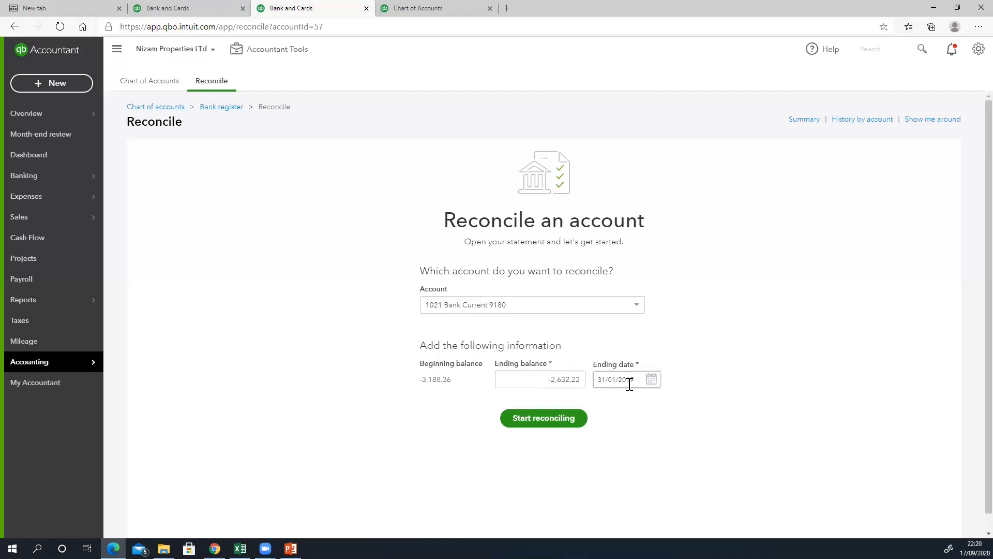
click(552, 423)
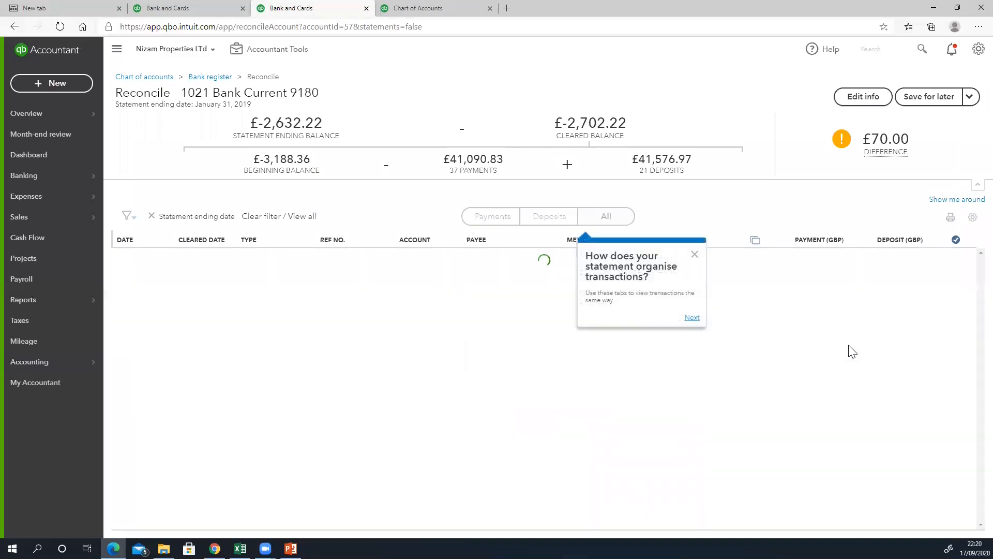
scroll(856, 371, down, 5)
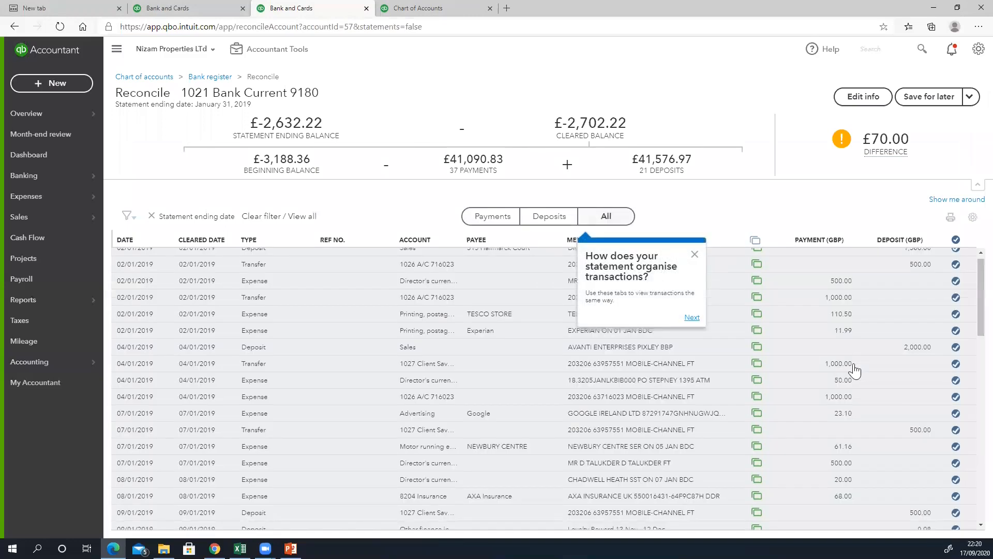
scroll(855, 370, down, 3)
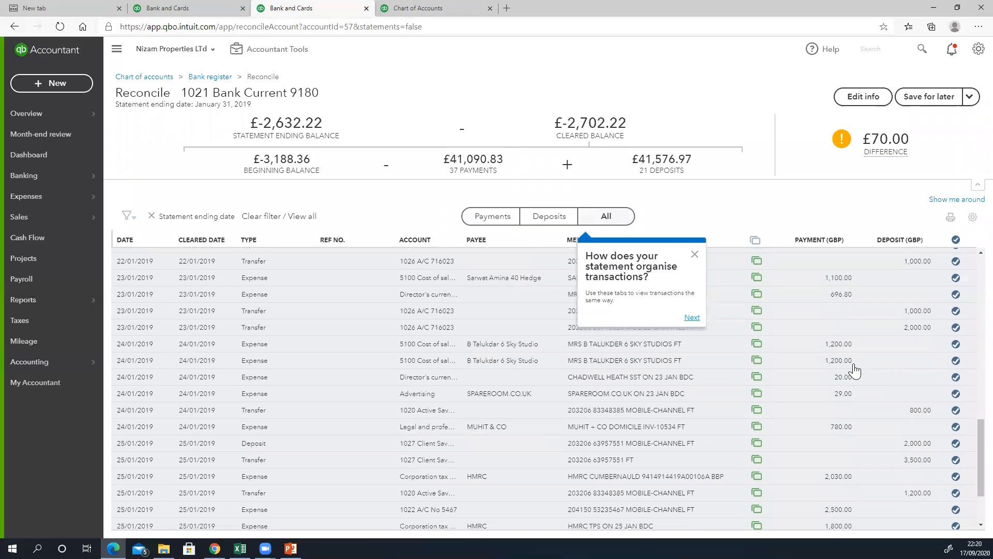
scroll(855, 370, down, 3)
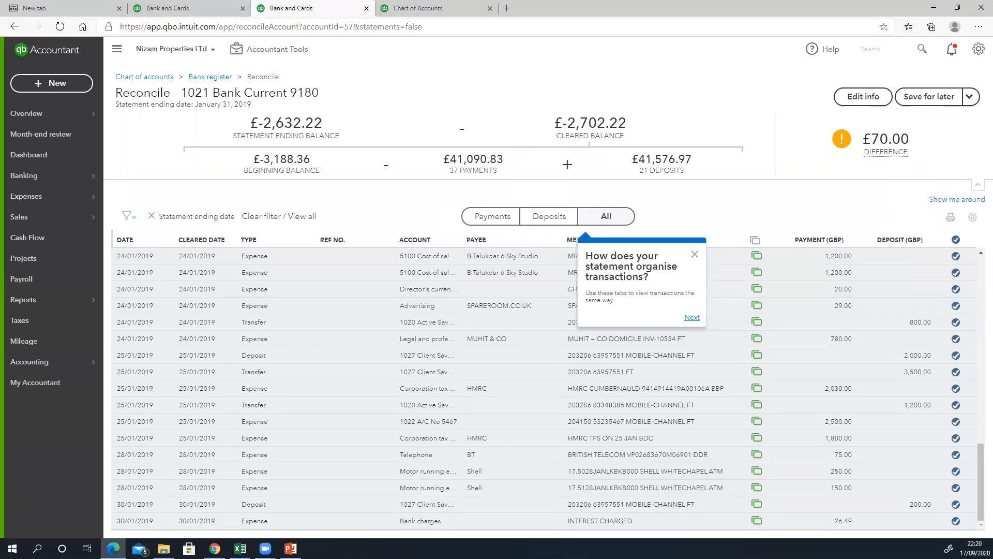
scroll(921, 288, up, 5)
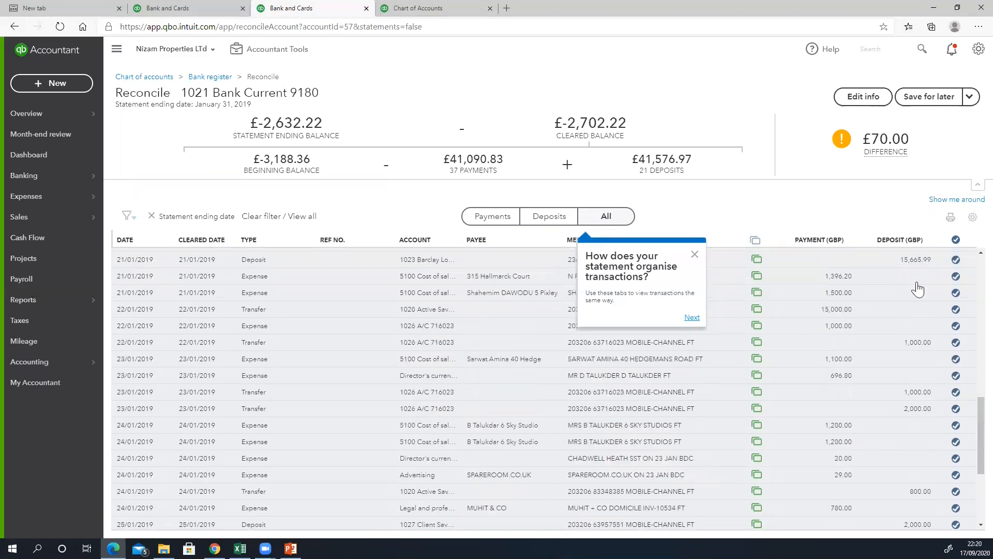
scroll(923, 289, up, 2)
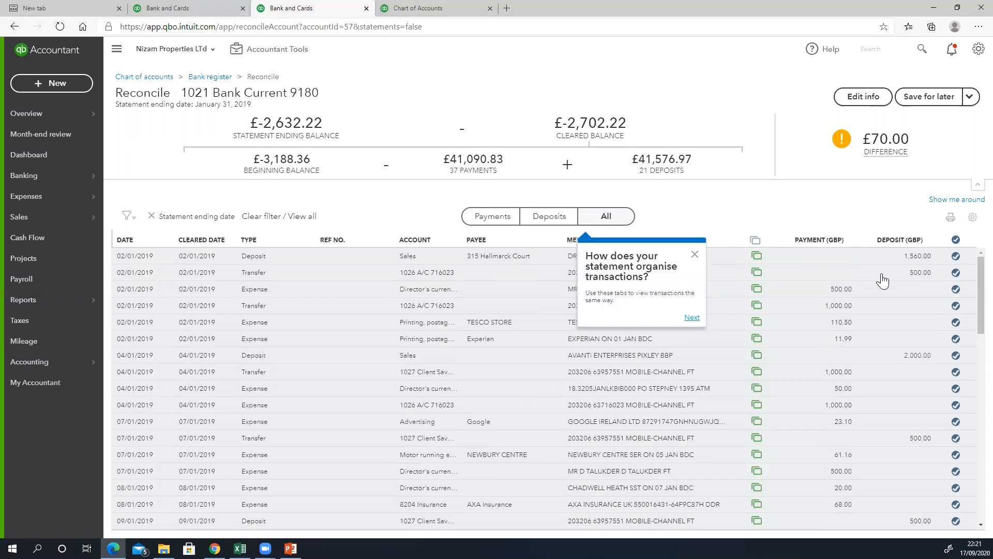
click(956, 324)
click(957, 324)
click(695, 254)
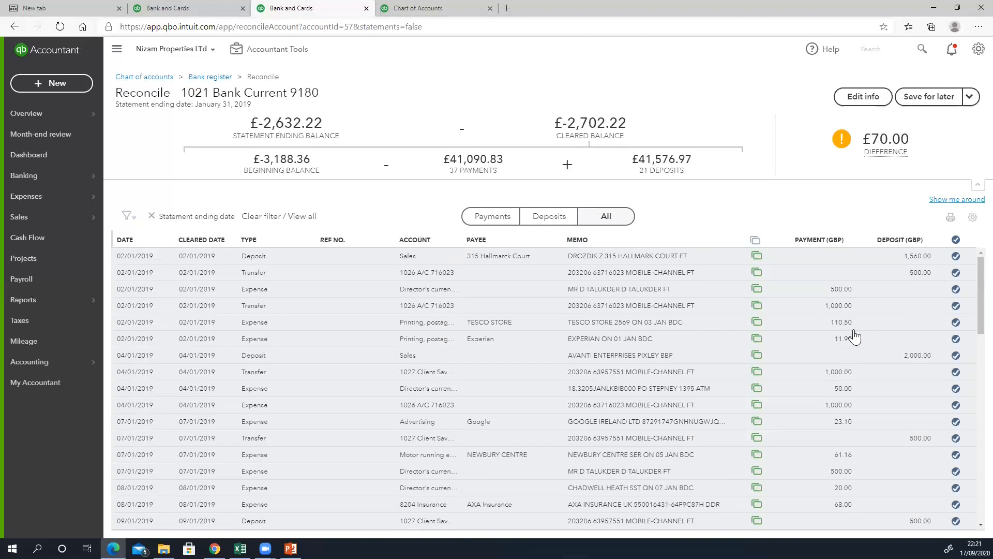
scroll(854, 337, down, 5)
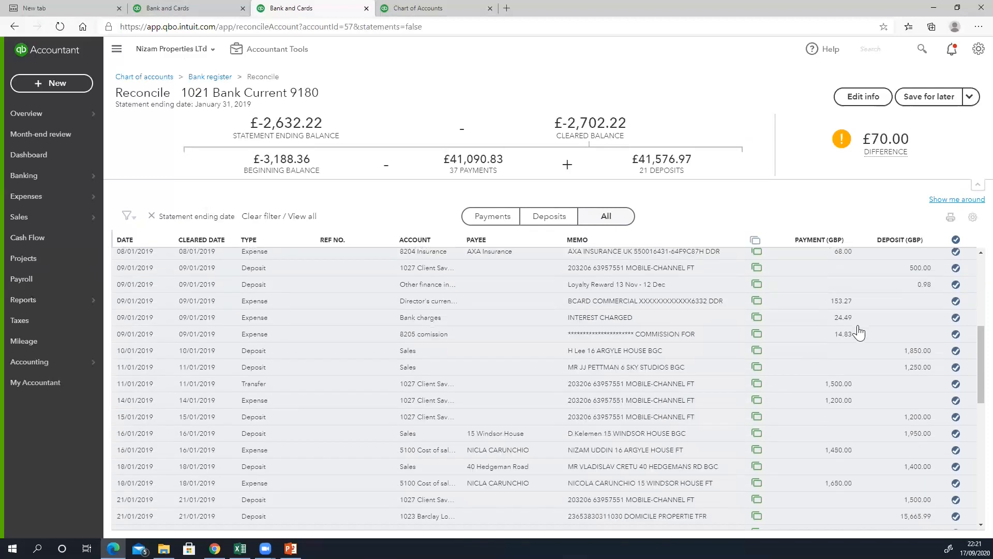
scroll(859, 333, down, 5)
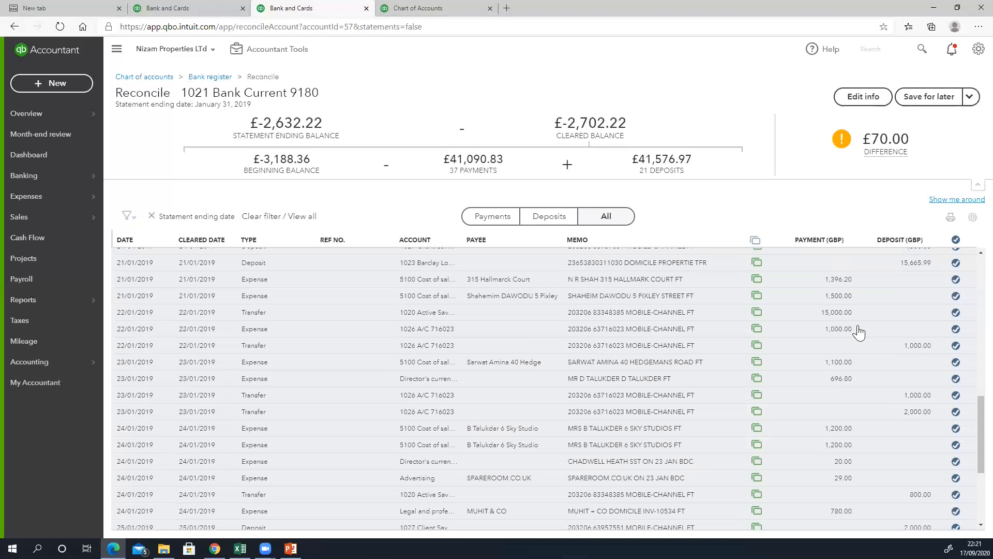
scroll(859, 333, down, 3)
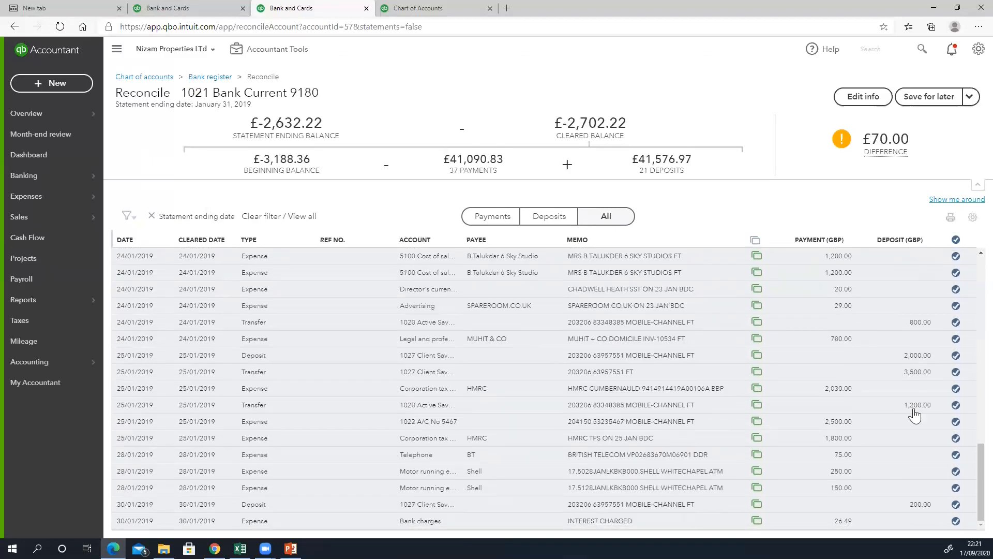
scroll(962, 414, up, 12)
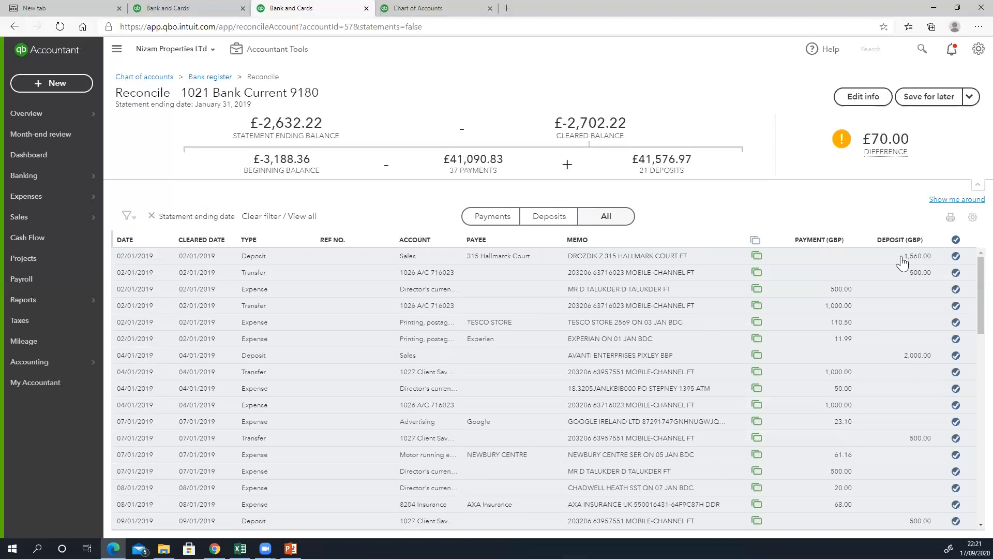
scroll(907, 321, down, 5)
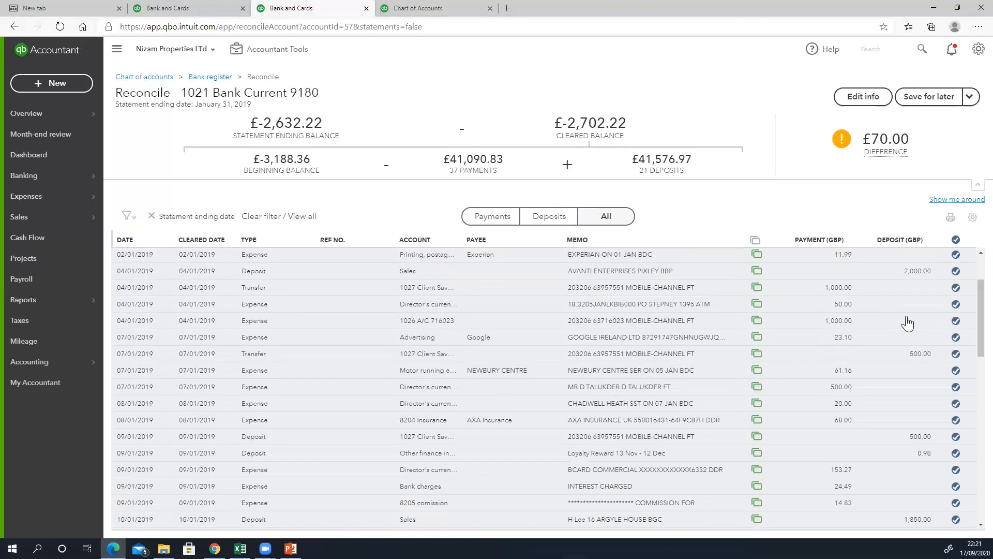
scroll(906, 321, up, 5)
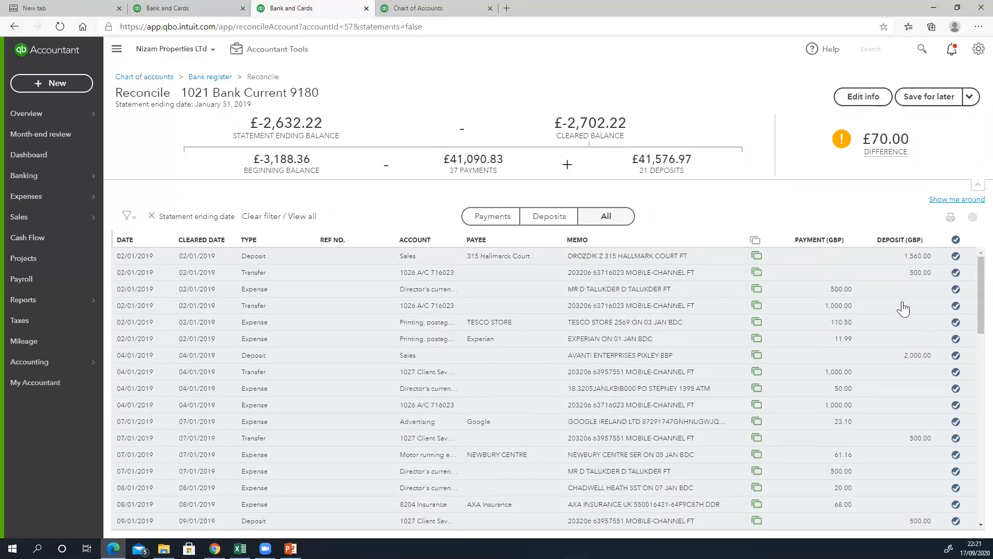
scroll(854, 395, down, 5)
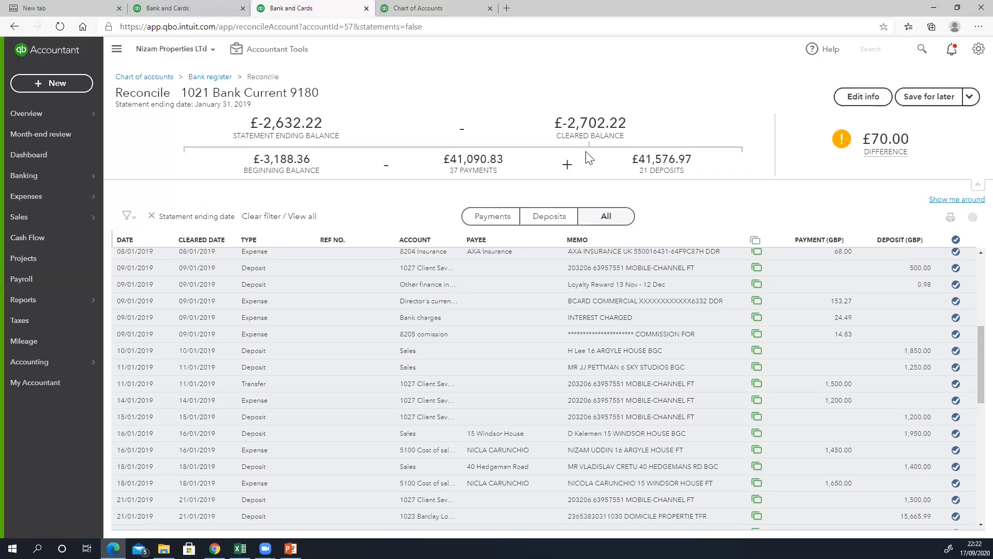
- Replace the statement ending balance with -2,702.22 to match the cleared balance, and save it
drag(630, 127, 553, 132)
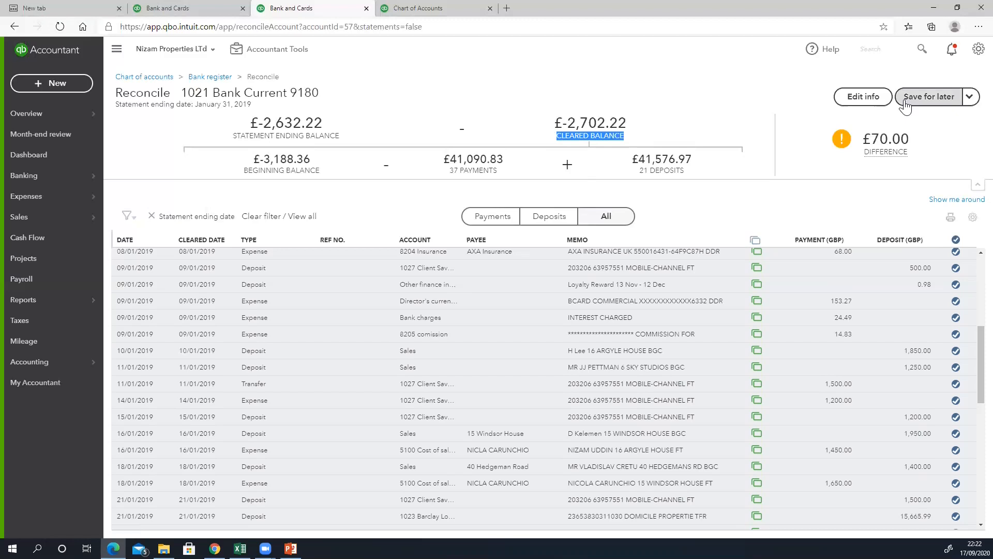
click(872, 102)
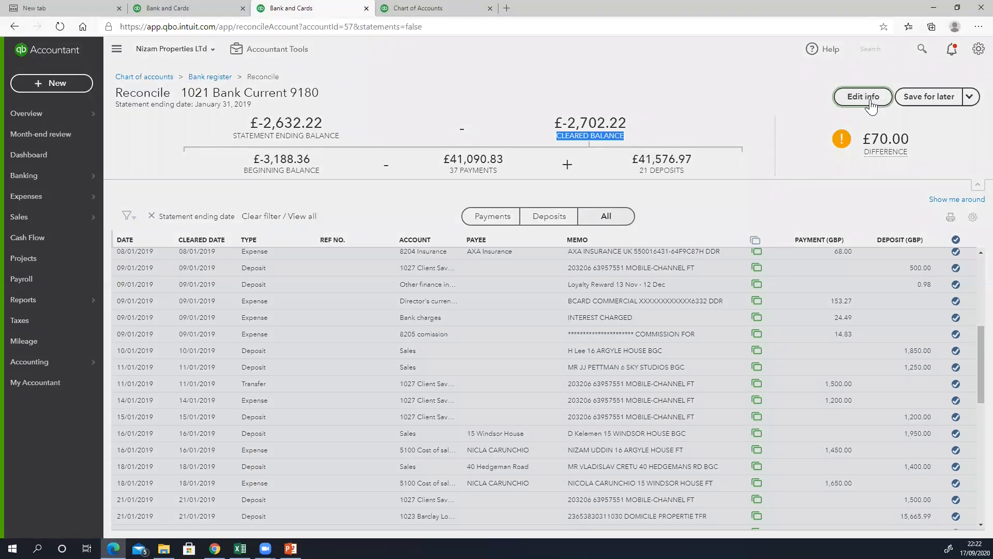
click(867, 103)
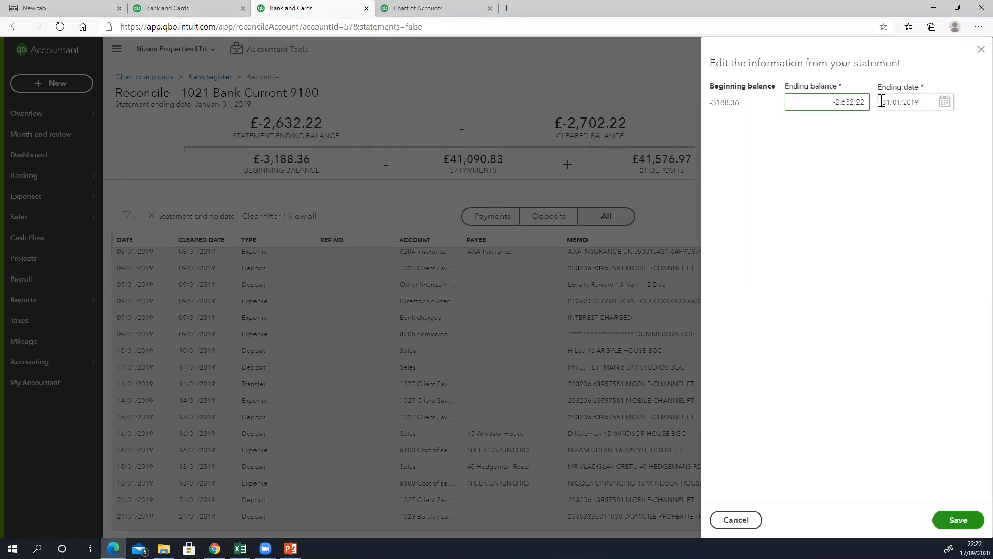
drag(833, 102, 869, 102)
key(BackSpace)
text(-2702.22)
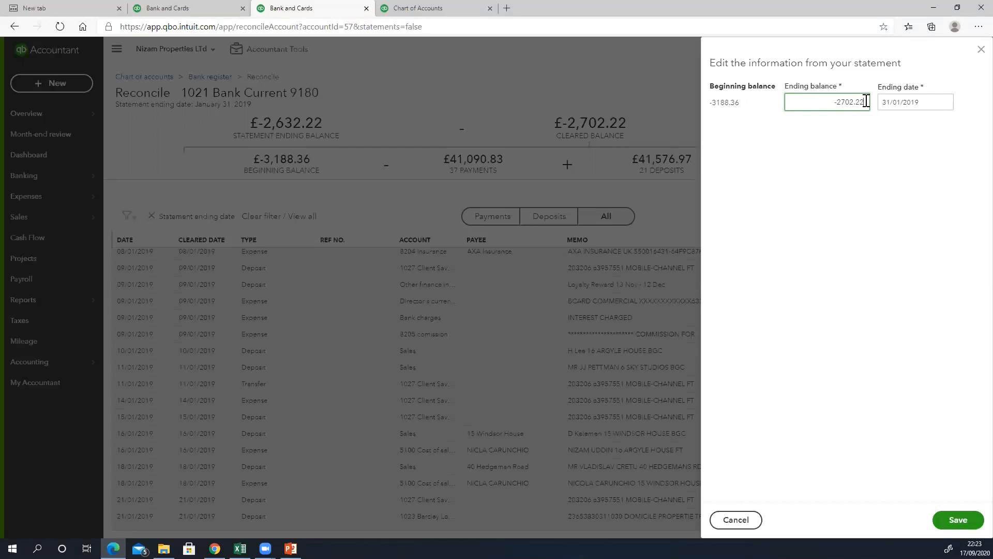
click(960, 525)
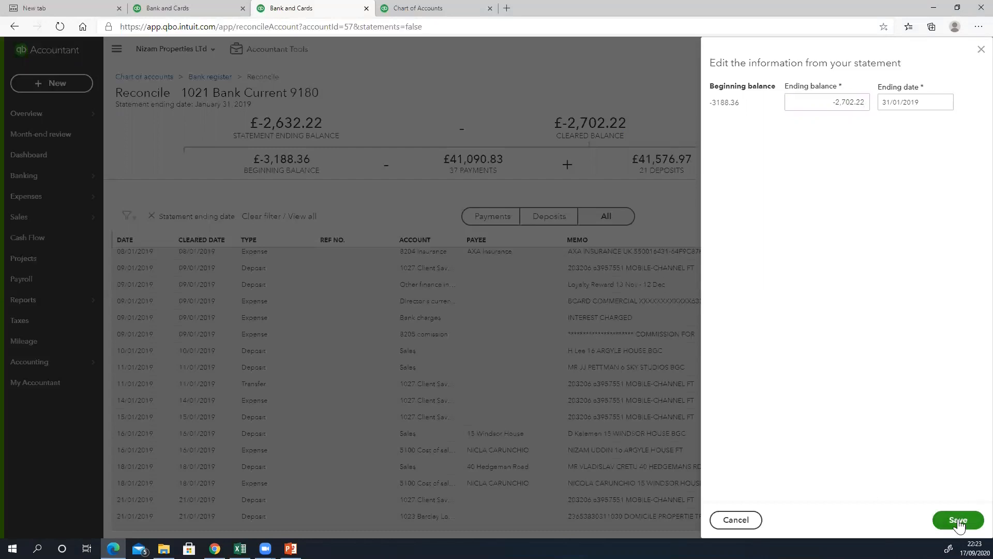
click(959, 523)
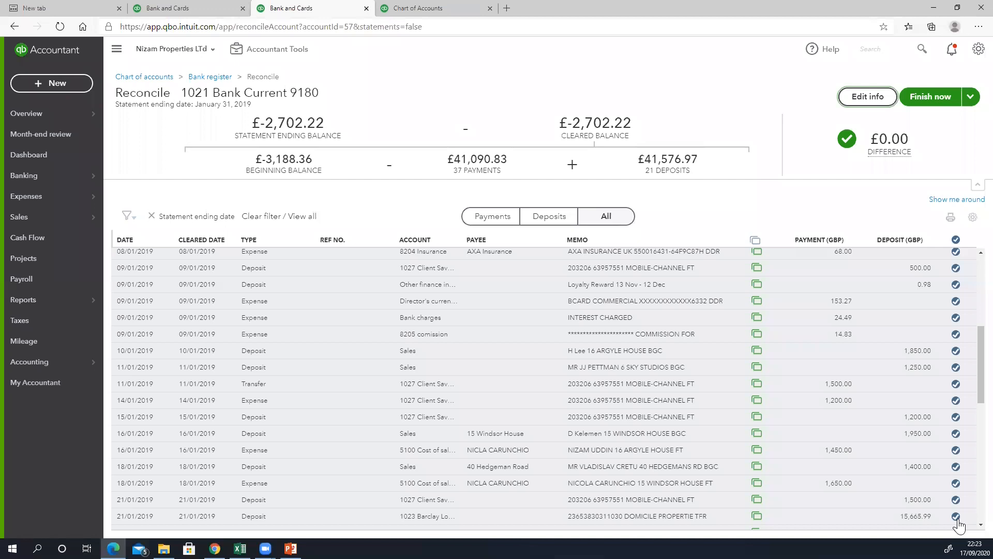
scroll(874, 380, down, 8)
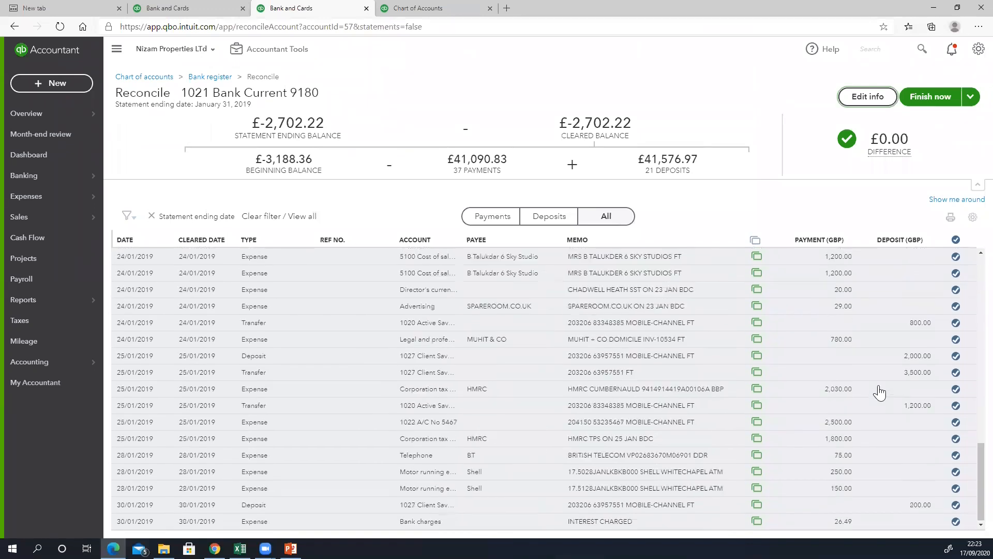
scroll(879, 394, up, 10)
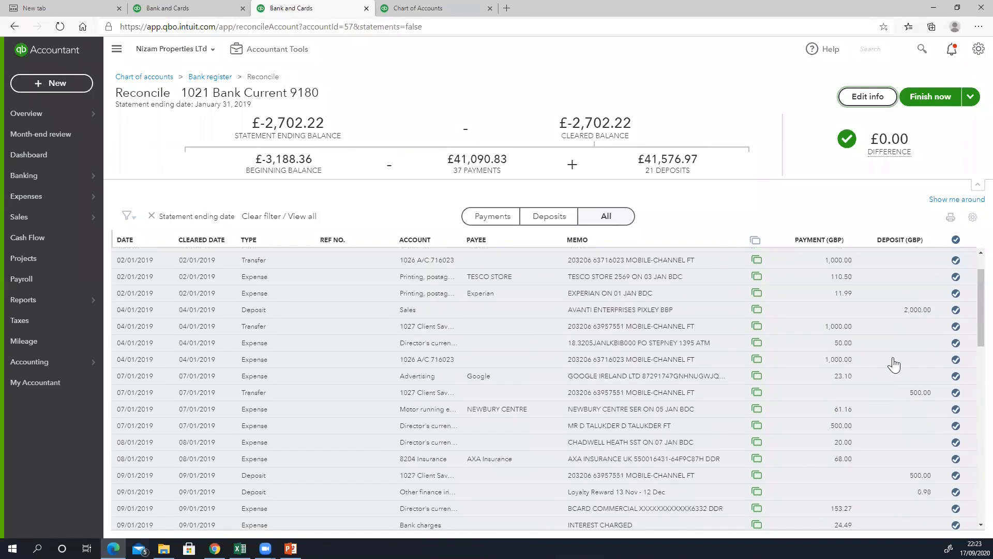
scroll(893, 365, up, 1)
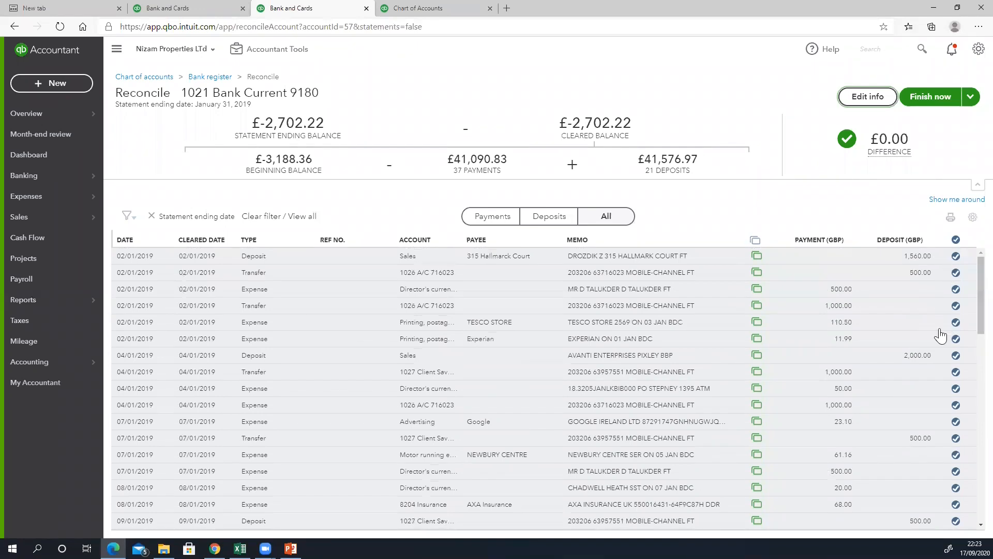
scroll(945, 414, down, 10)
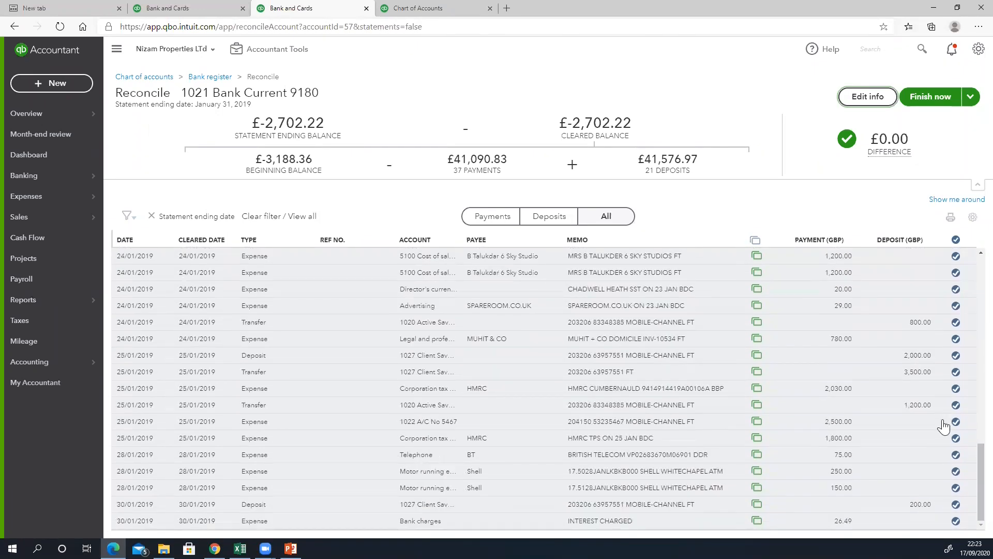
scroll(913, 352, up, 9)
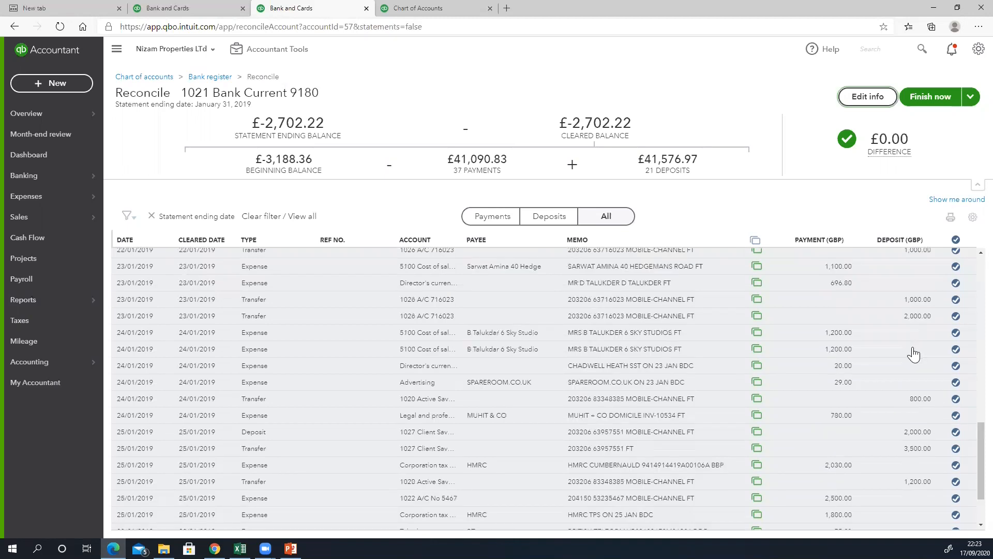
scroll(945, 284, up, 2)
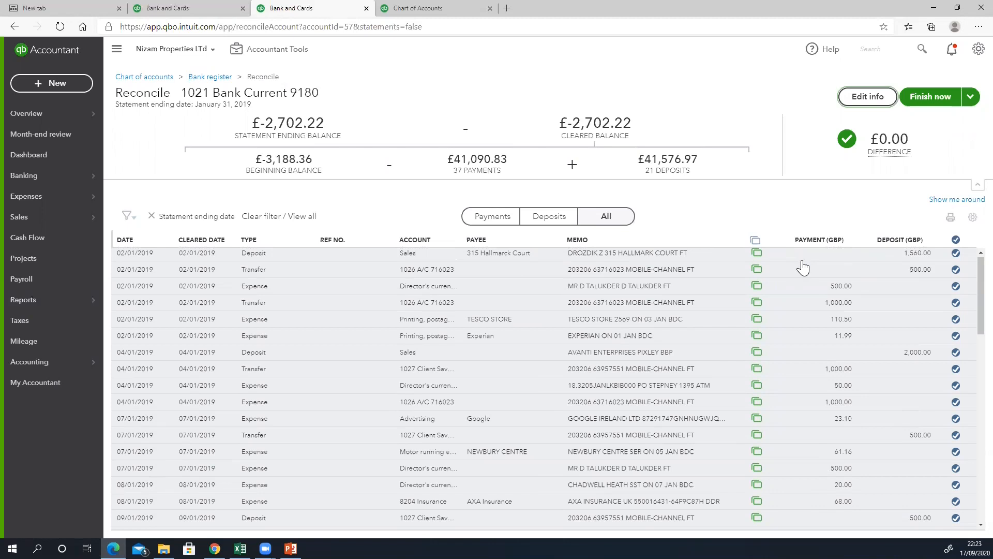
scroll(800, 272, down, 2)
scroll(800, 273, up, 2)
scroll(788, 283, down, 10)
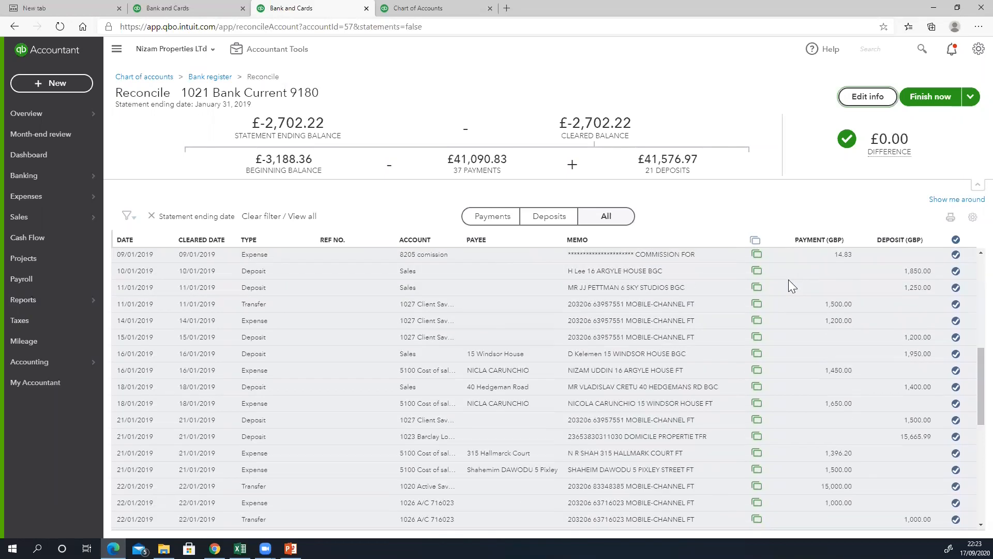
scroll(755, 325, down, 5)
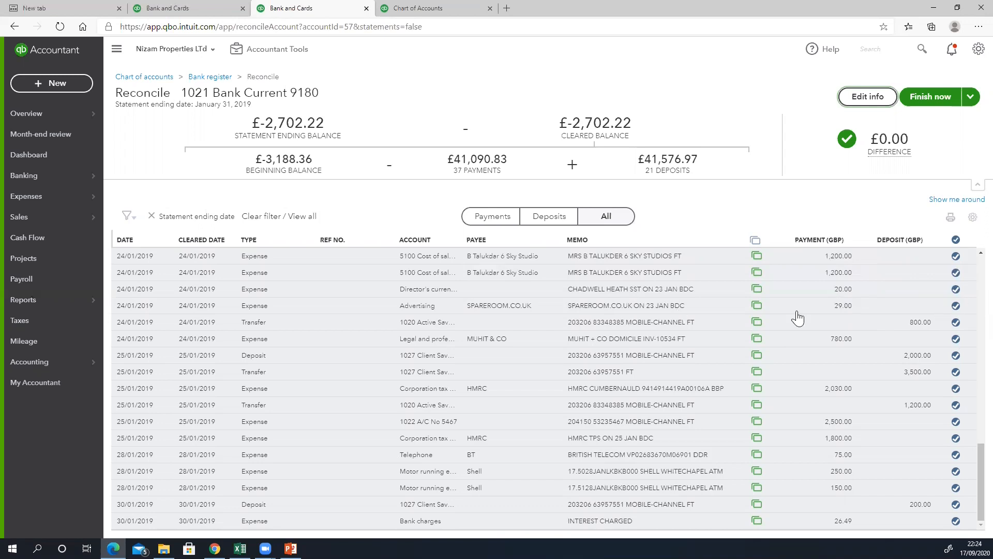
click(955, 291)
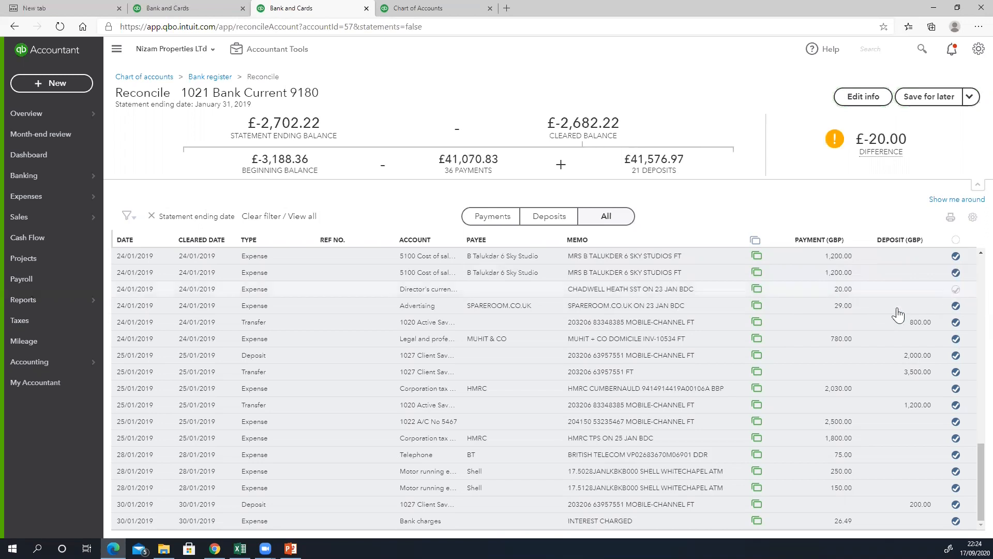
mouse_move(861, 150)
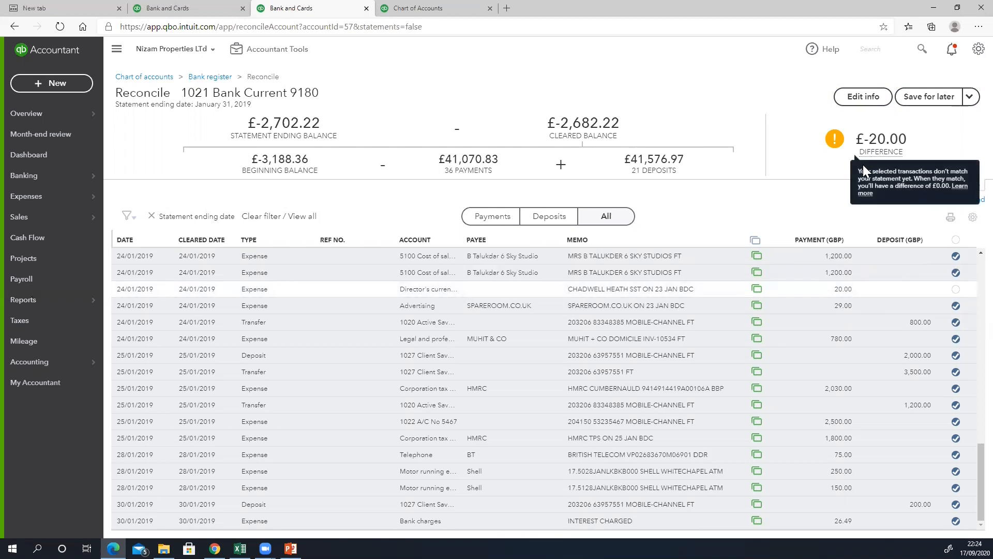
click(956, 290)
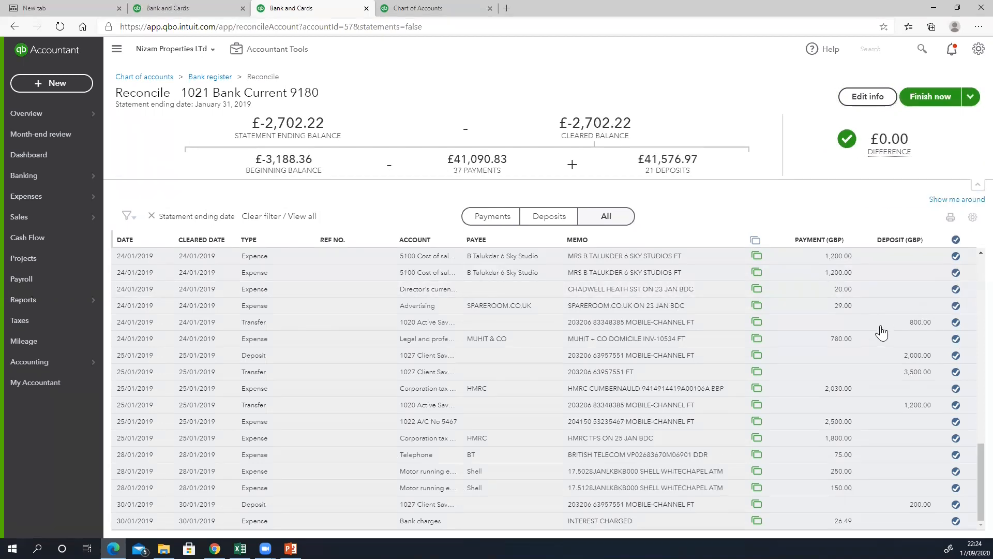
scroll(776, 352, up, 5)
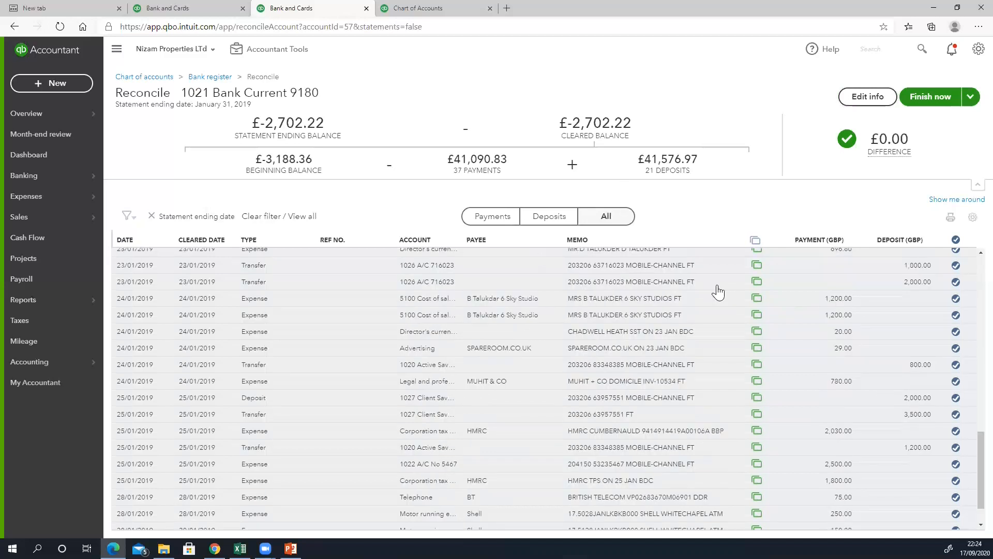
scroll(718, 293, up, 5)
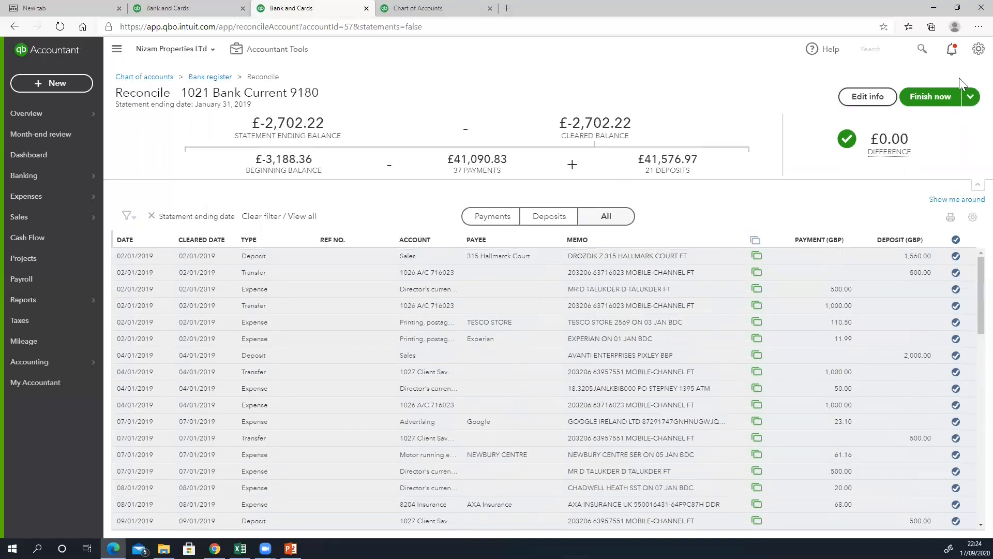
click(942, 103)
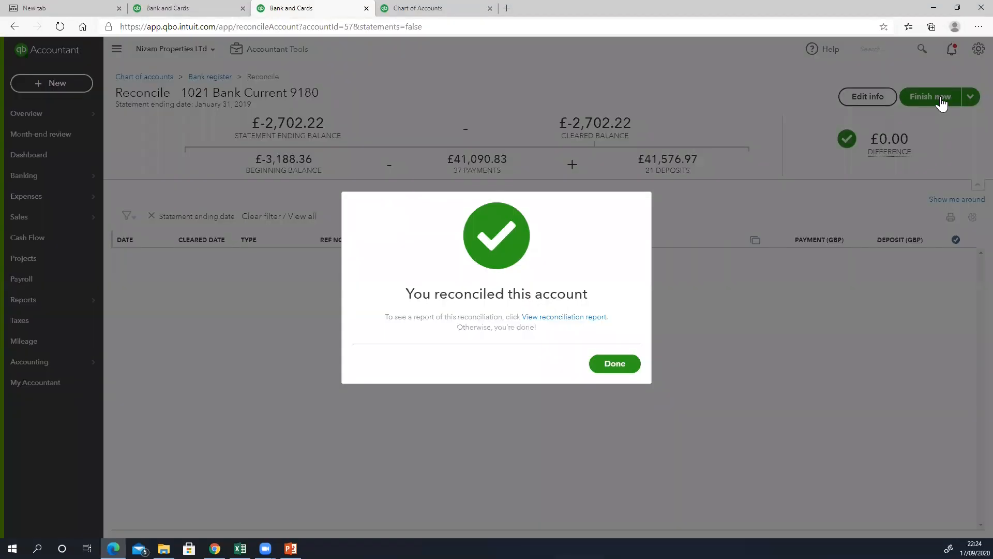
- Confirm the finished reconciliation with Done to reach the new reconciliation start page
click(606, 364)
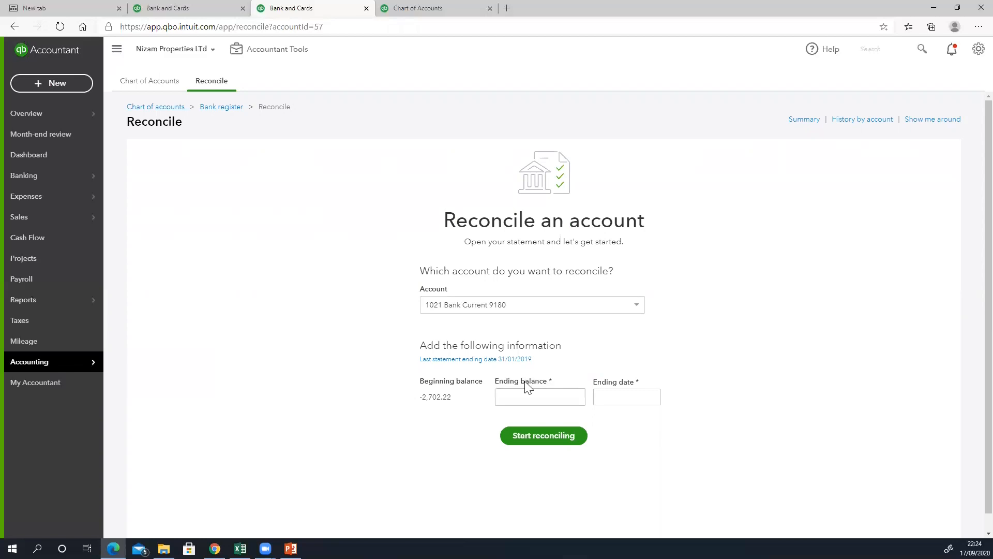
- Enter an ending balance of 100.00 and an ending date of 28/02/2019 for the next statement
click(551, 394)
text(100)
click(598, 401)
text(280/02)
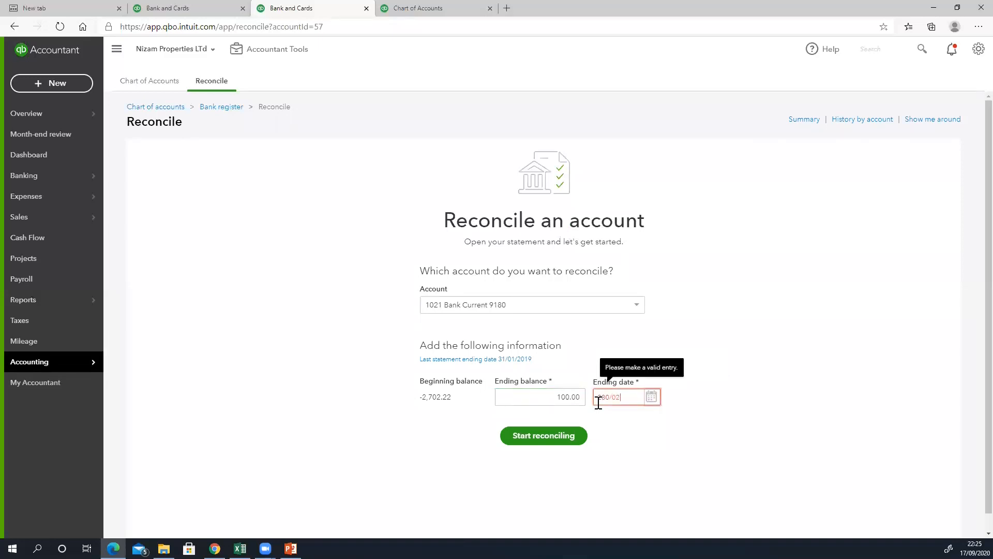
key(BackSpace)
key(BackSpace)
key(BackSpace)
text(/02)
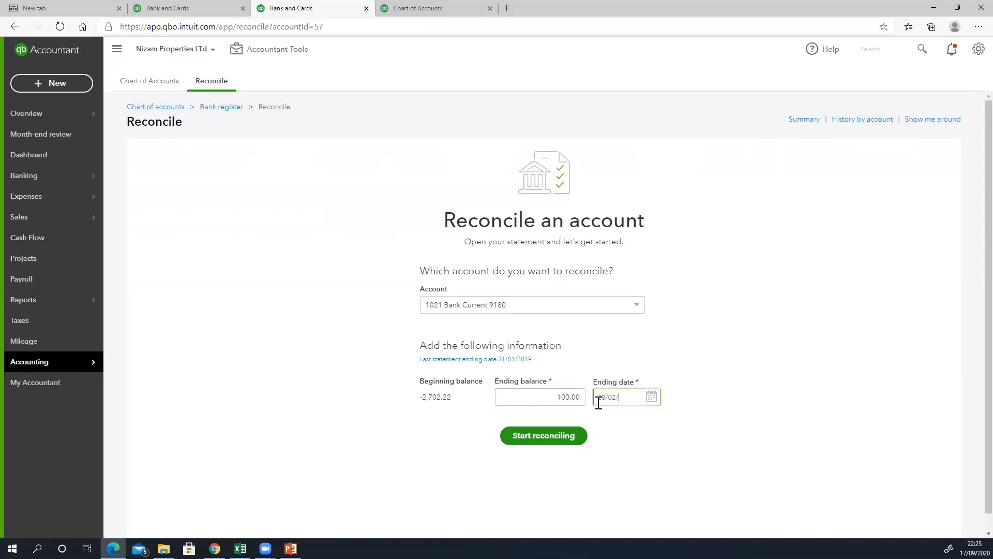
text(/2019)
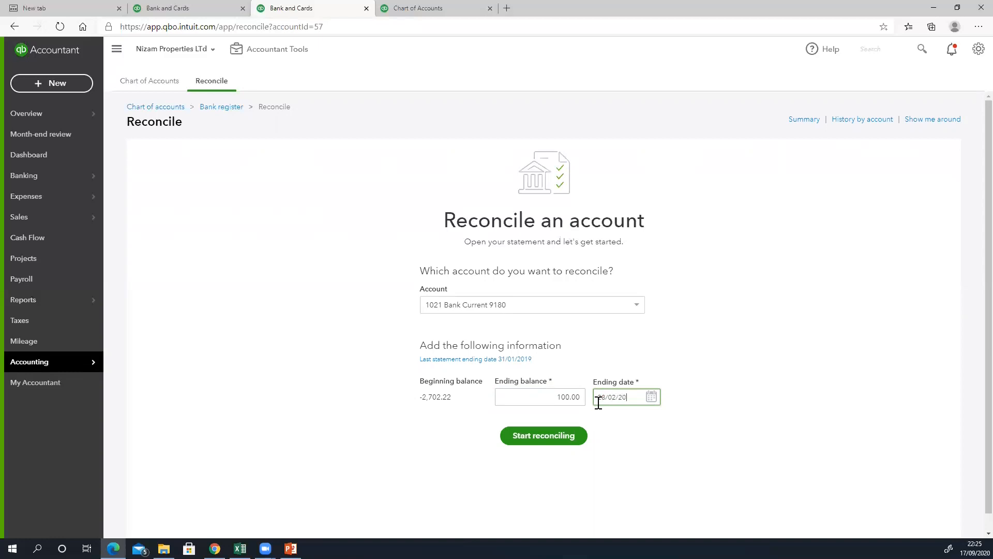